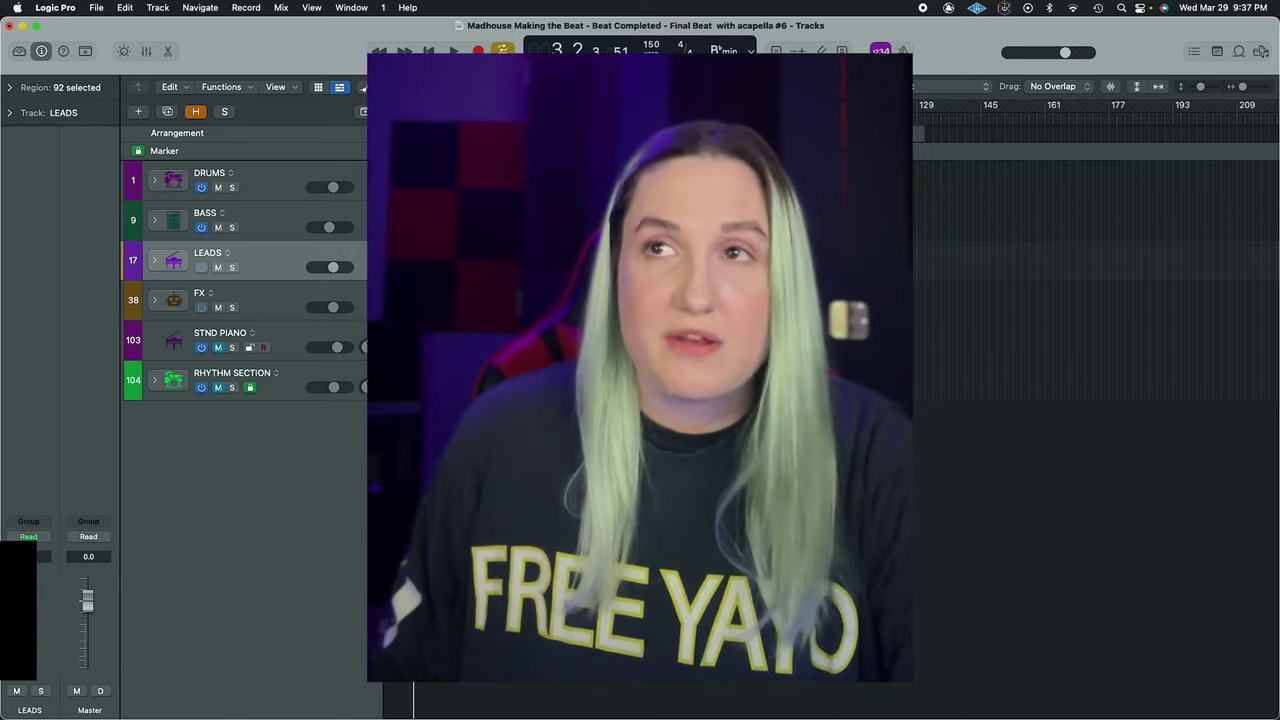
Play the beat from the start and stop it around bar 14
key(space)
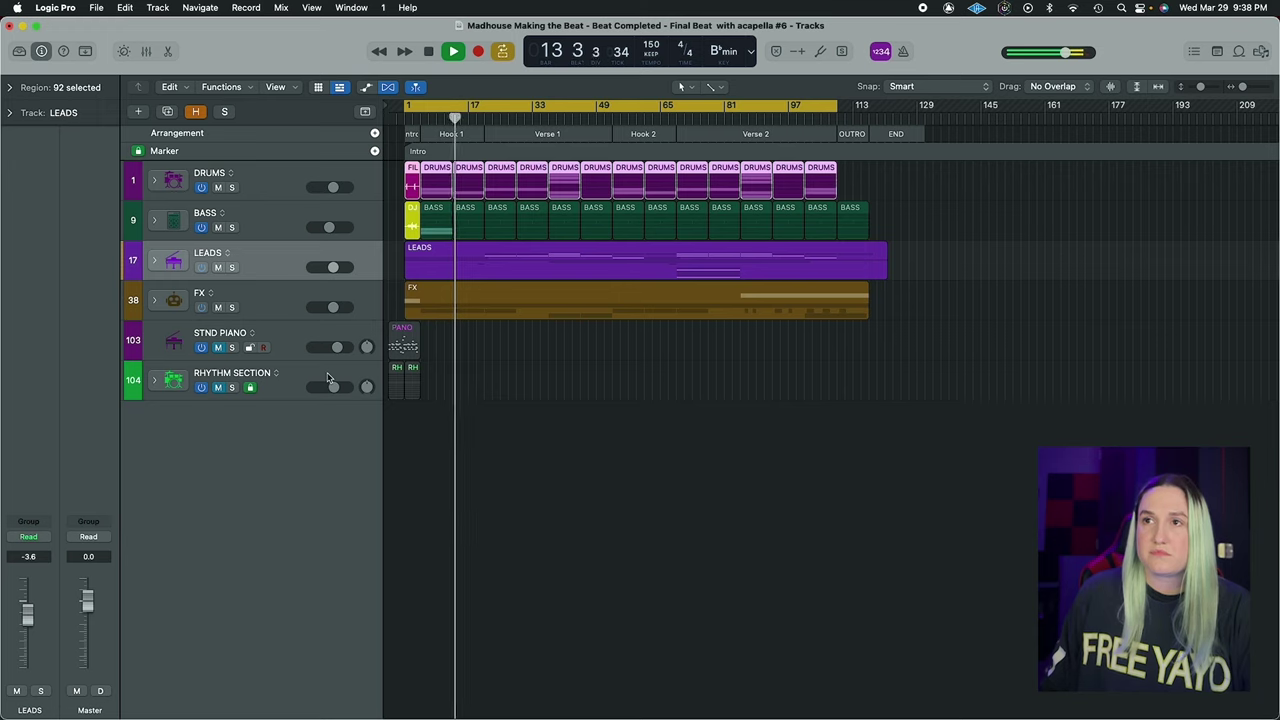
key(space)
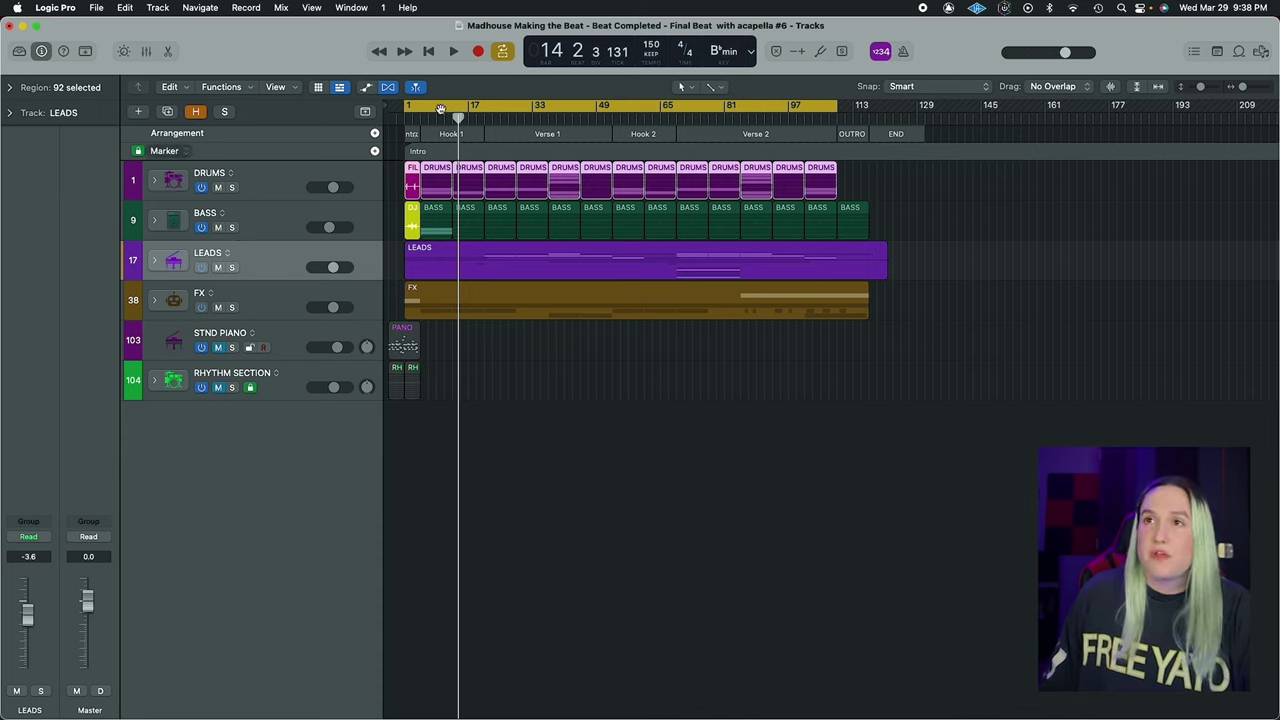
Turn off Cycle with C and select the STND PIANO track
key(c)
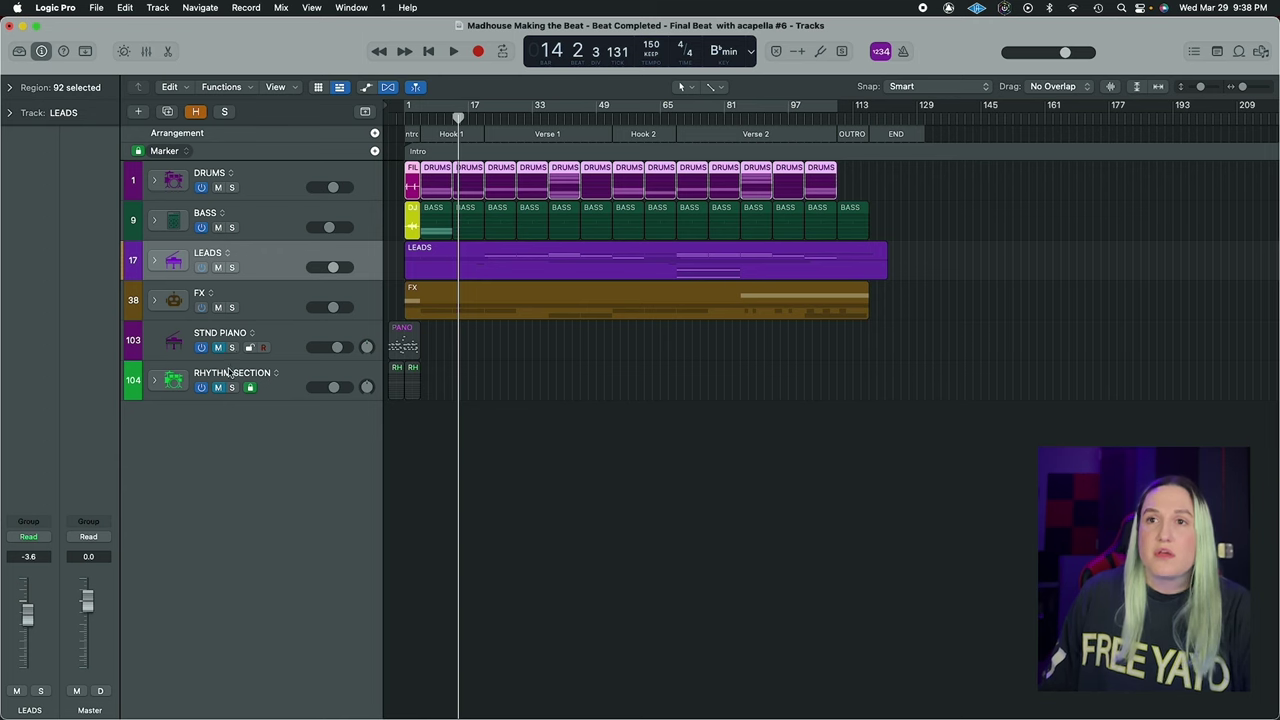
click(278, 338)
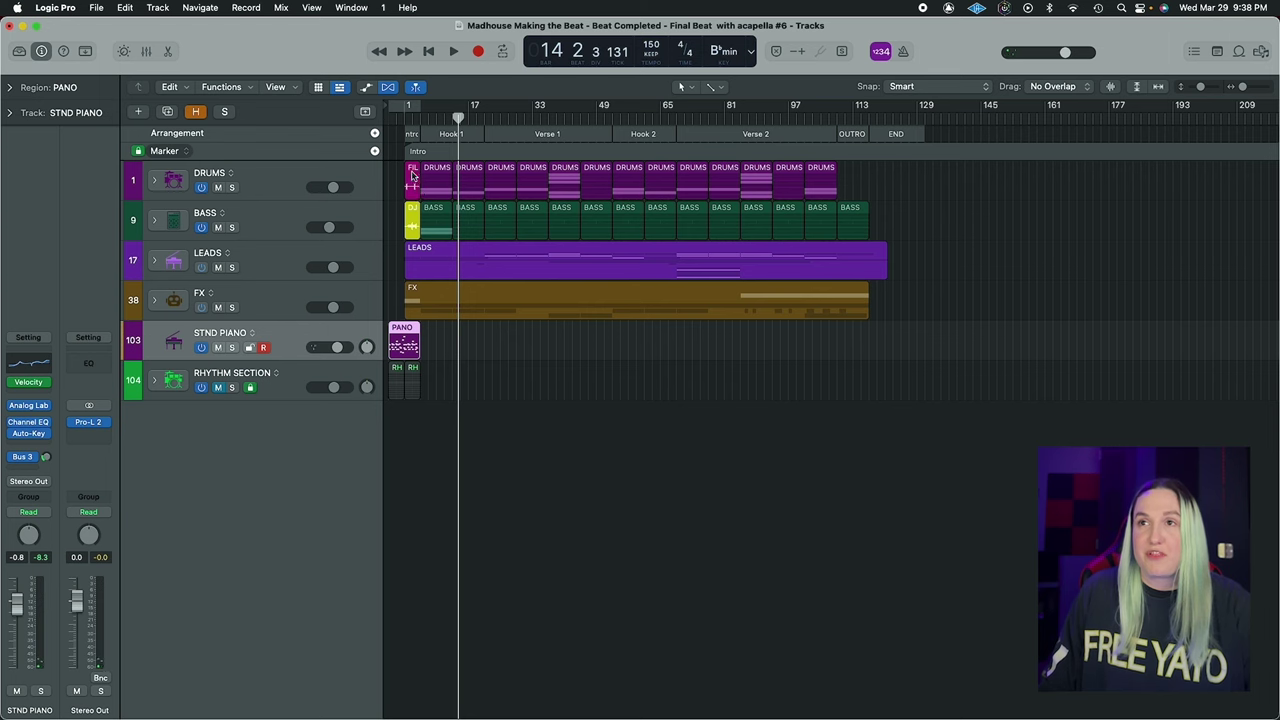
Open the PANO region in an enlarged Piano Roll and loop-play the piano part
double_click(404, 333)
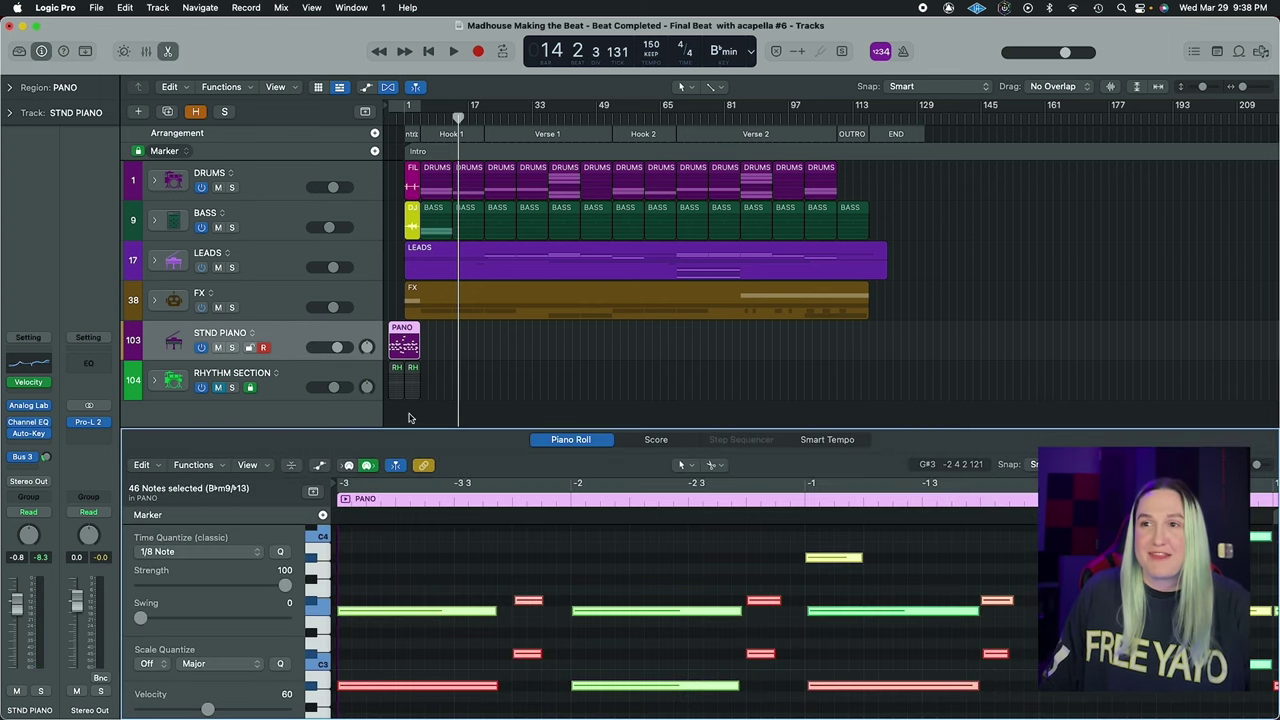
drag(411, 429, 375, 206)
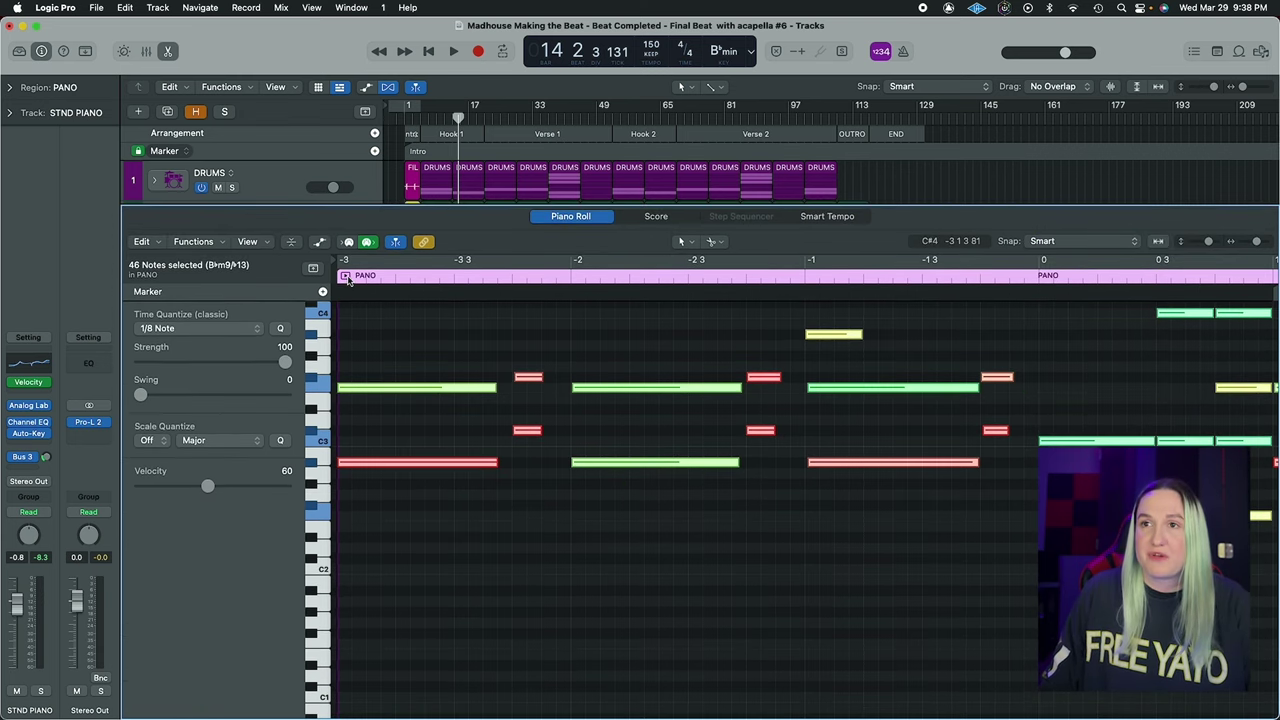
click(347, 278)
key(space)
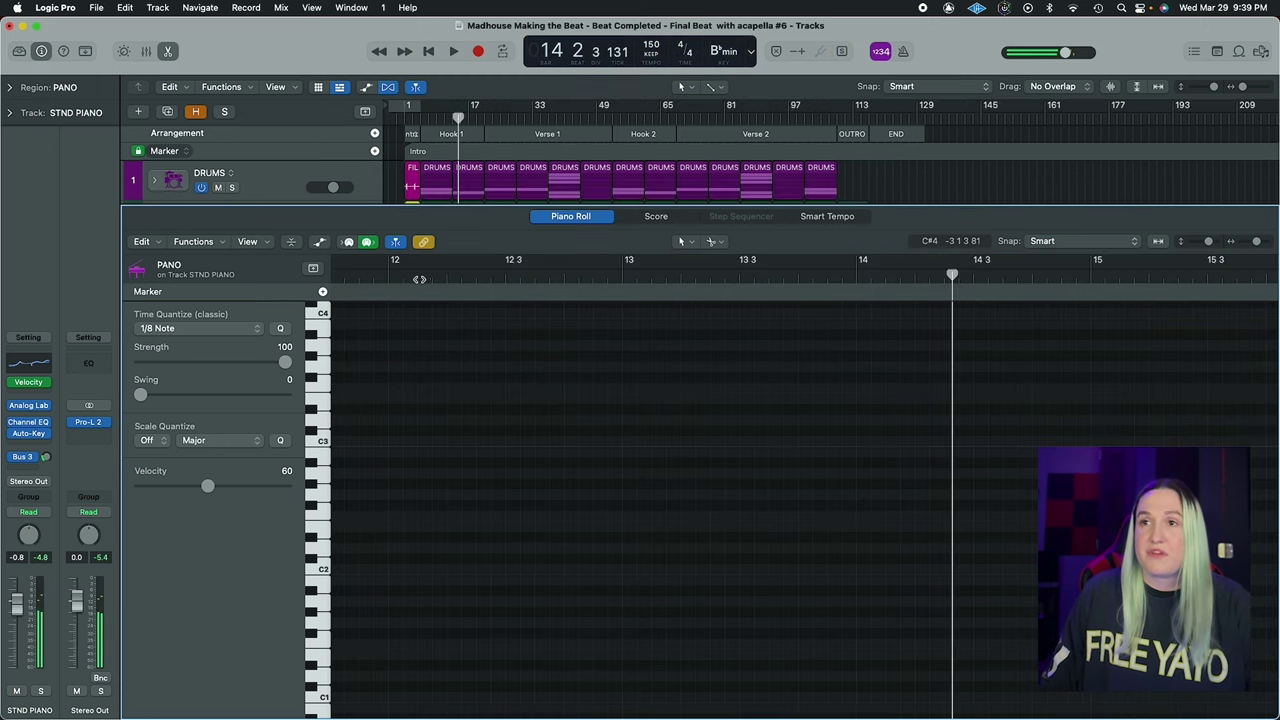
Reload the PANO region's notes and rebalance the editor and track list heights
drag(432, 206, 432, 483)
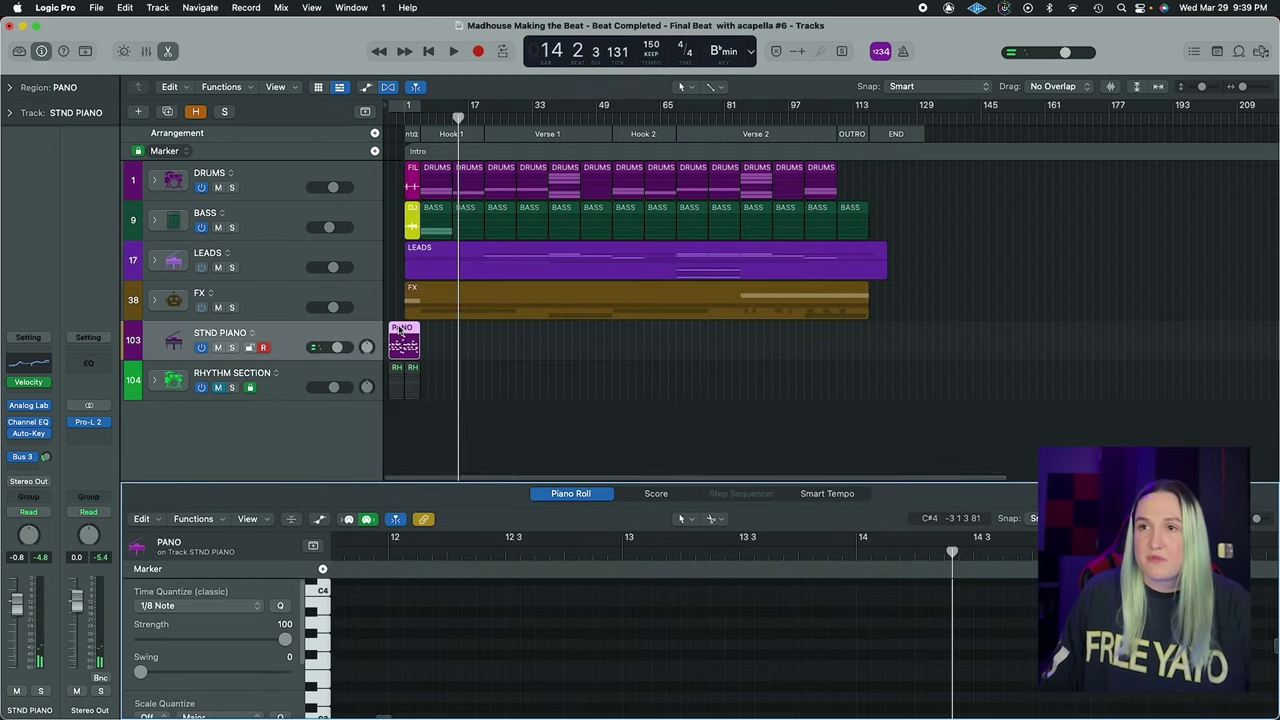
double_click(401, 332)
double_click(401, 332)
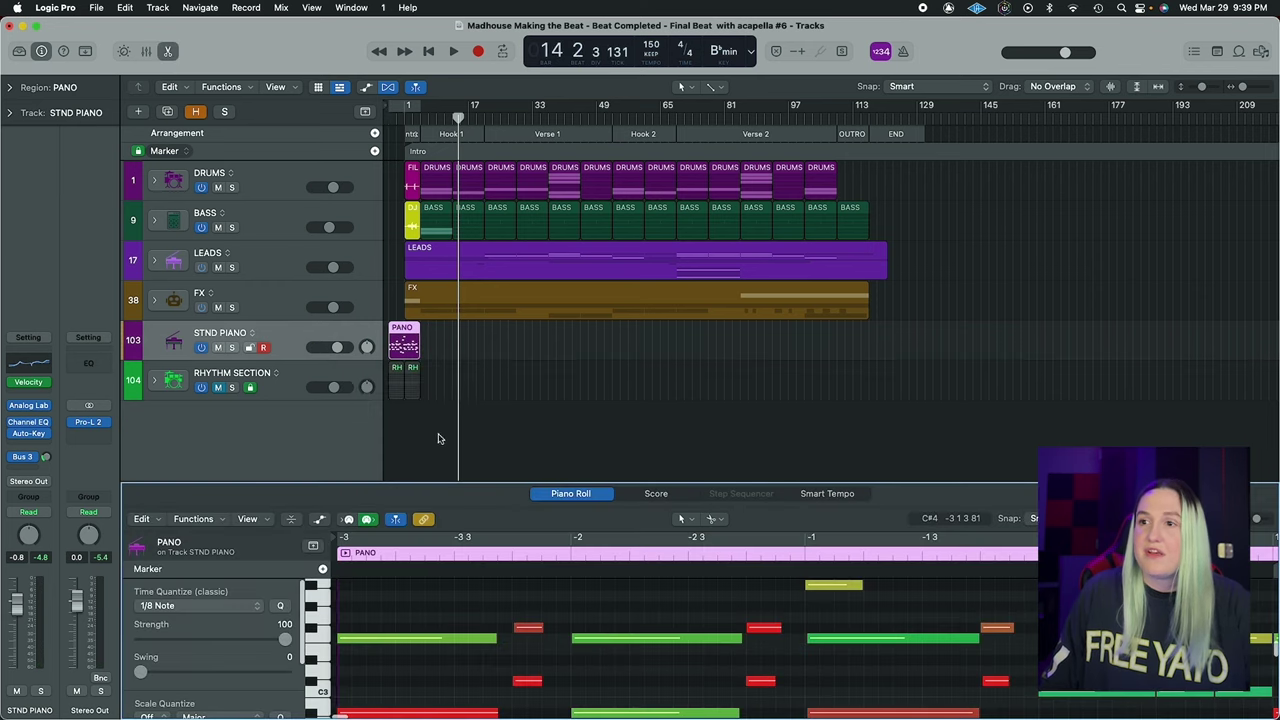
drag(510, 484, 512, 259)
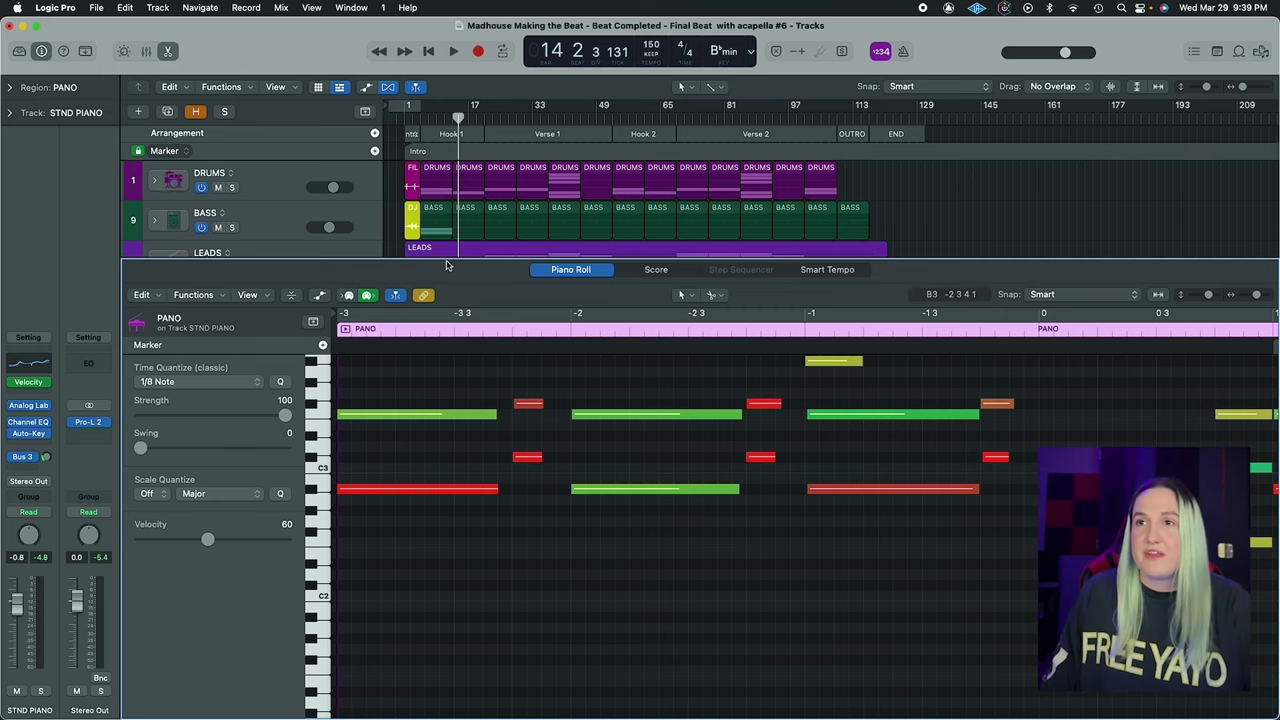
drag(444, 257, 444, 470)
click(29, 405)
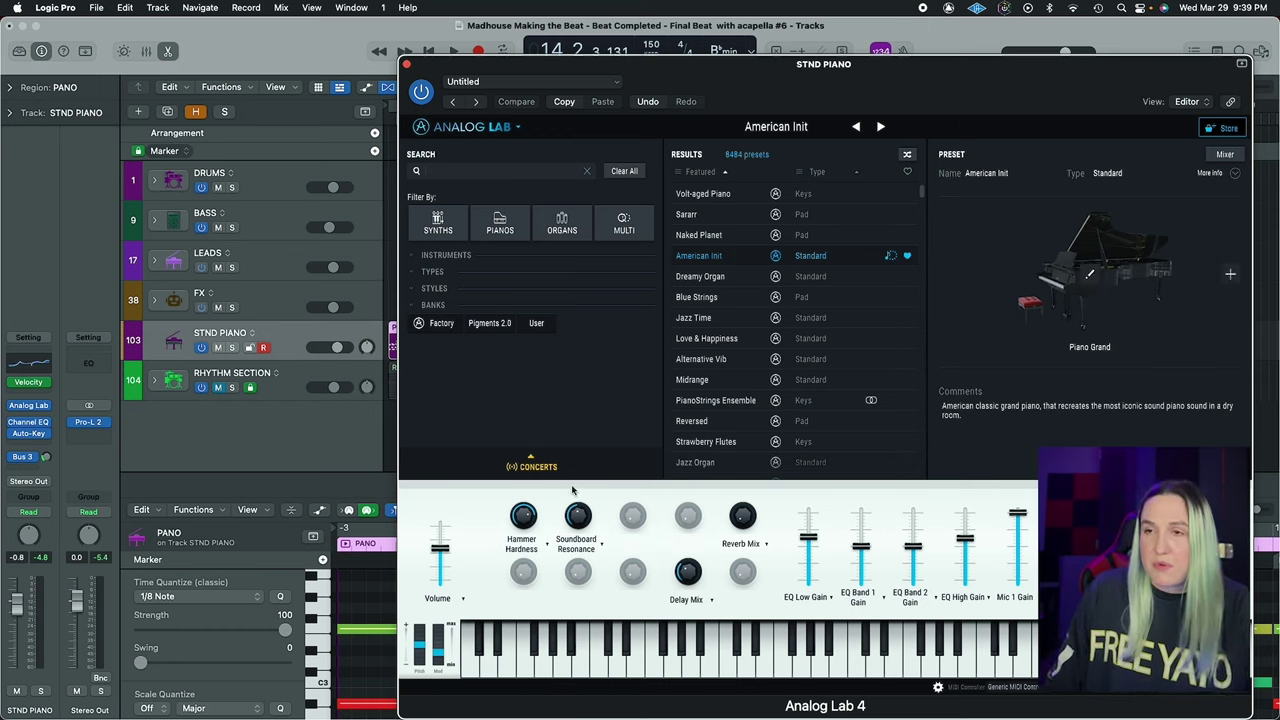
mouse_move(531, 502)
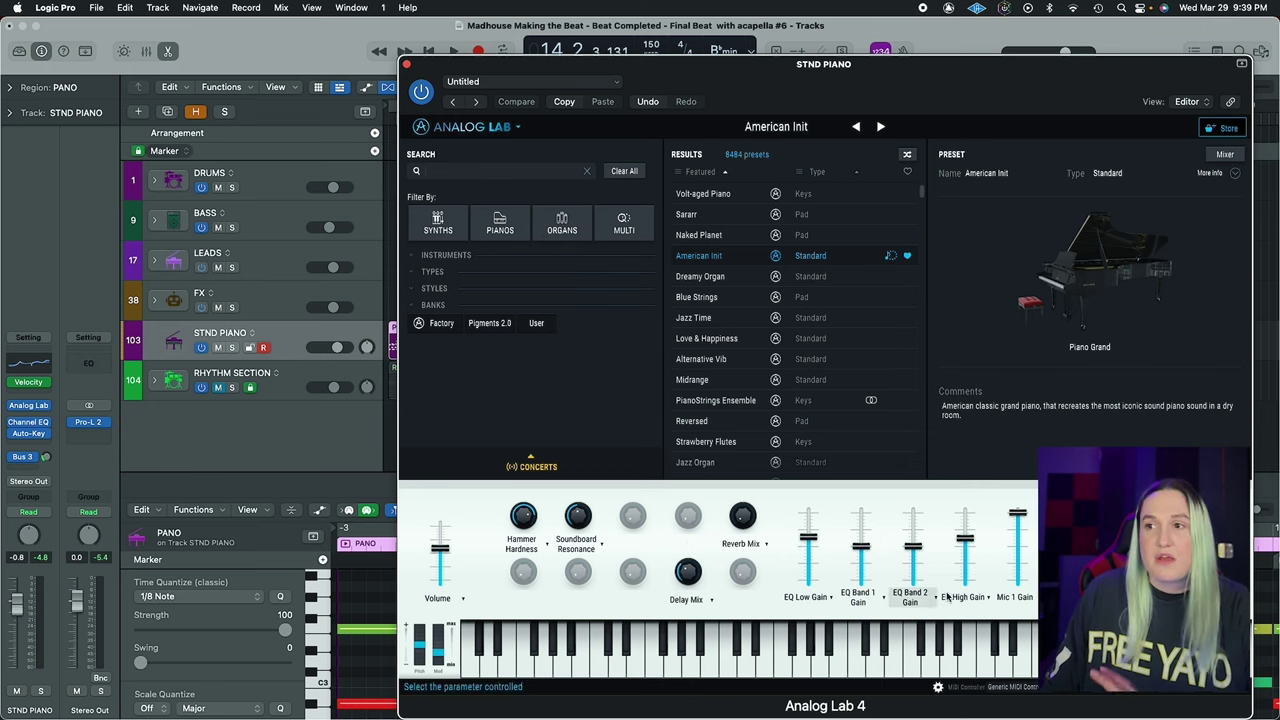
mouse_move(910, 578)
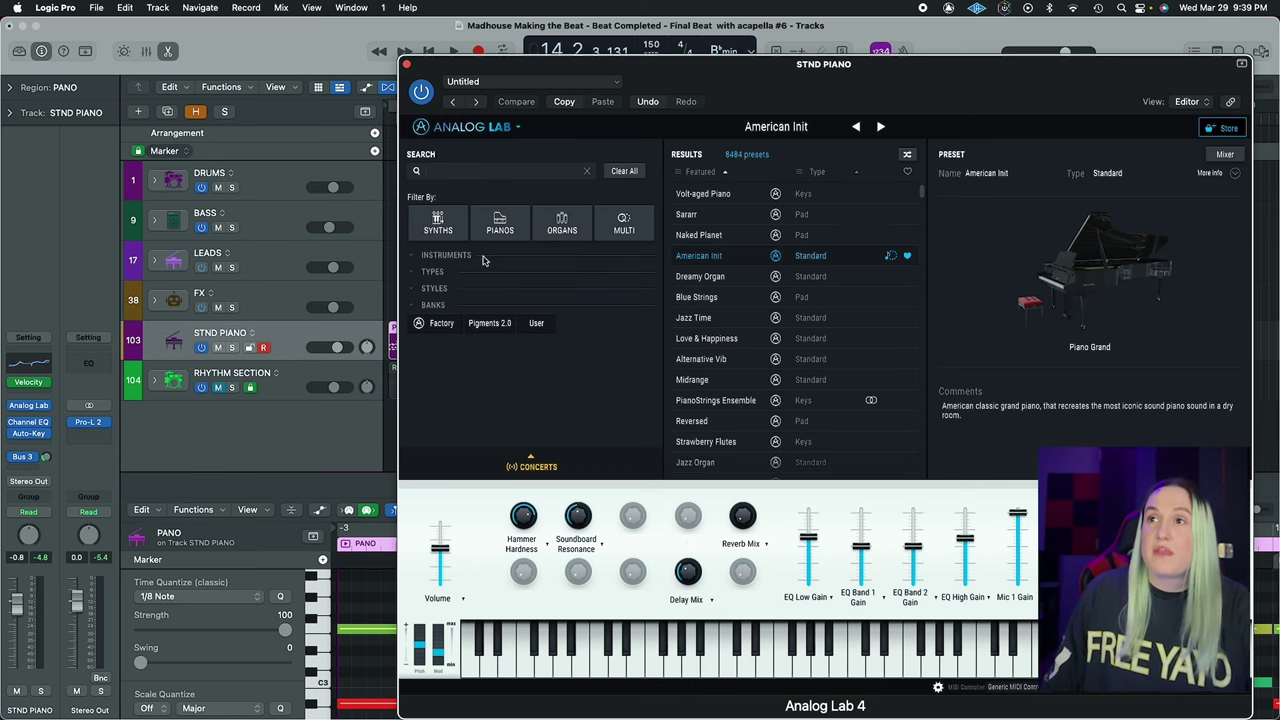
Close Analog Lab, re-enable Cycle, and move the playhead back to the project start
click(407, 65)
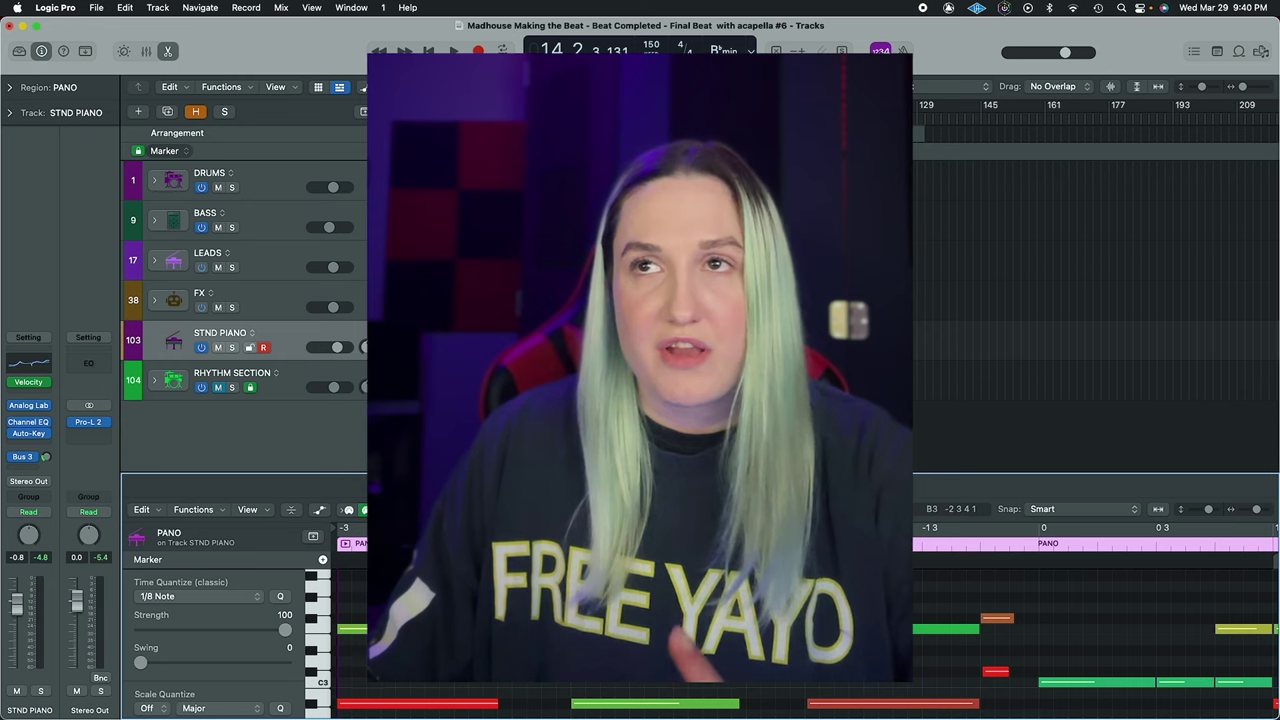
key(c)
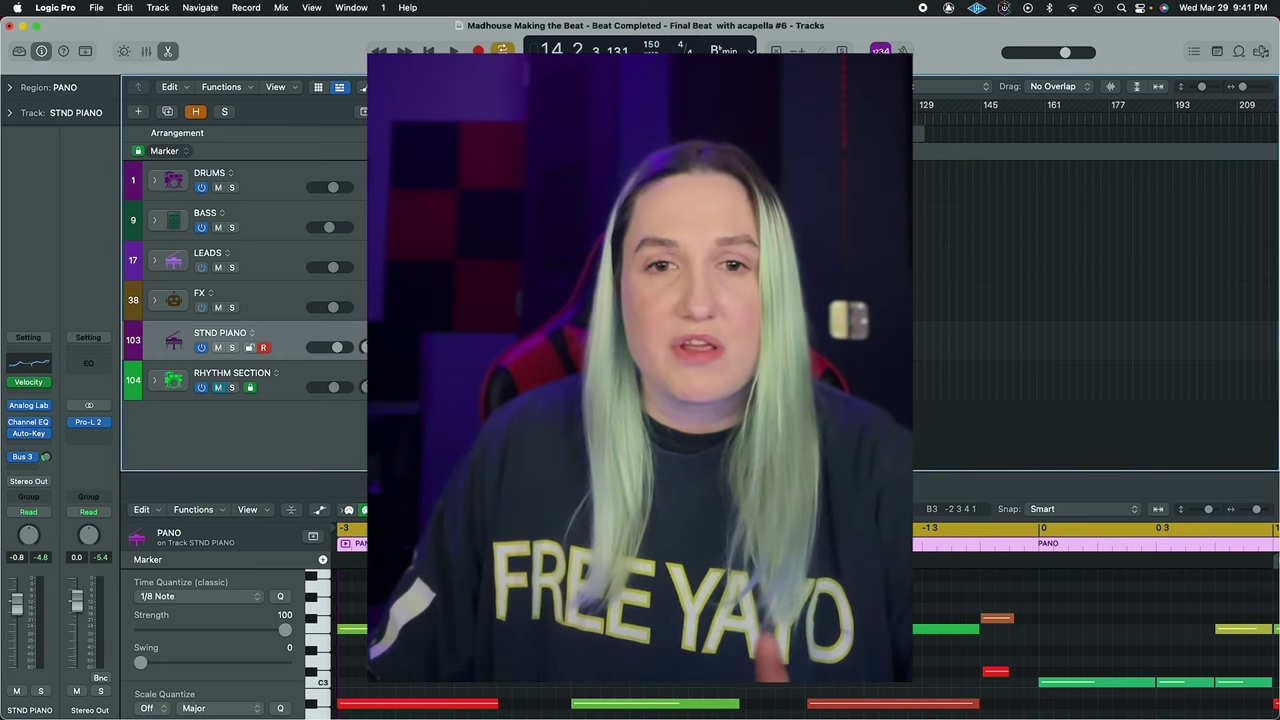
key(comma)
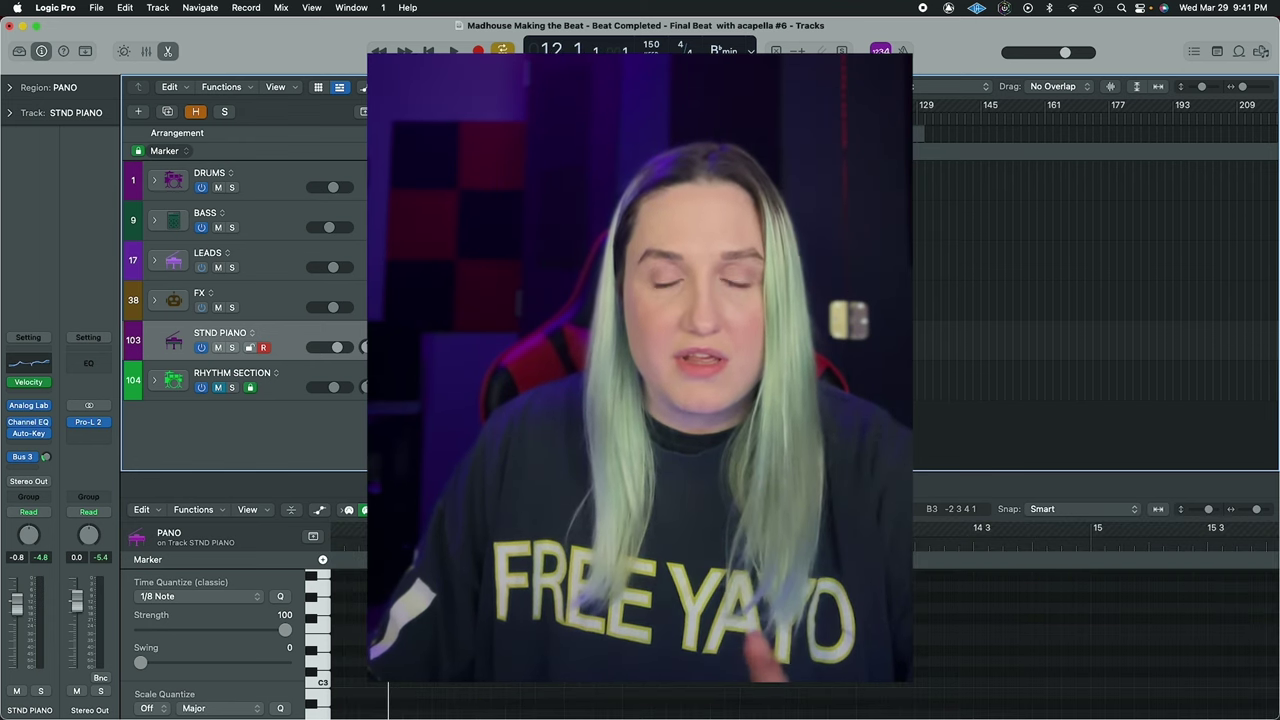
key(comma)
key(comma)
key(comma)
key(comma)
key(comma)
key(comma)
key(comma)
key(comma)
key(comma)
key(comma)
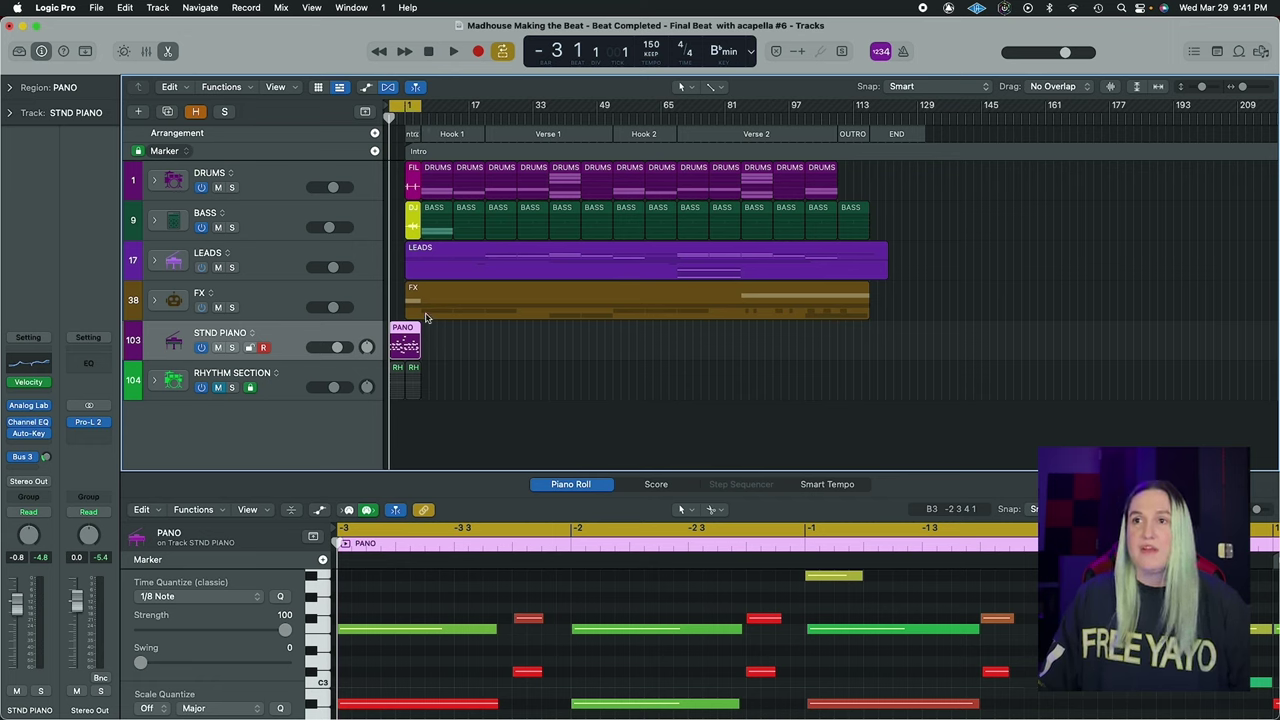
Mute STND PIANO, expand the LEADS stack, and select the BELL (ARPPED) track
click(219, 348)
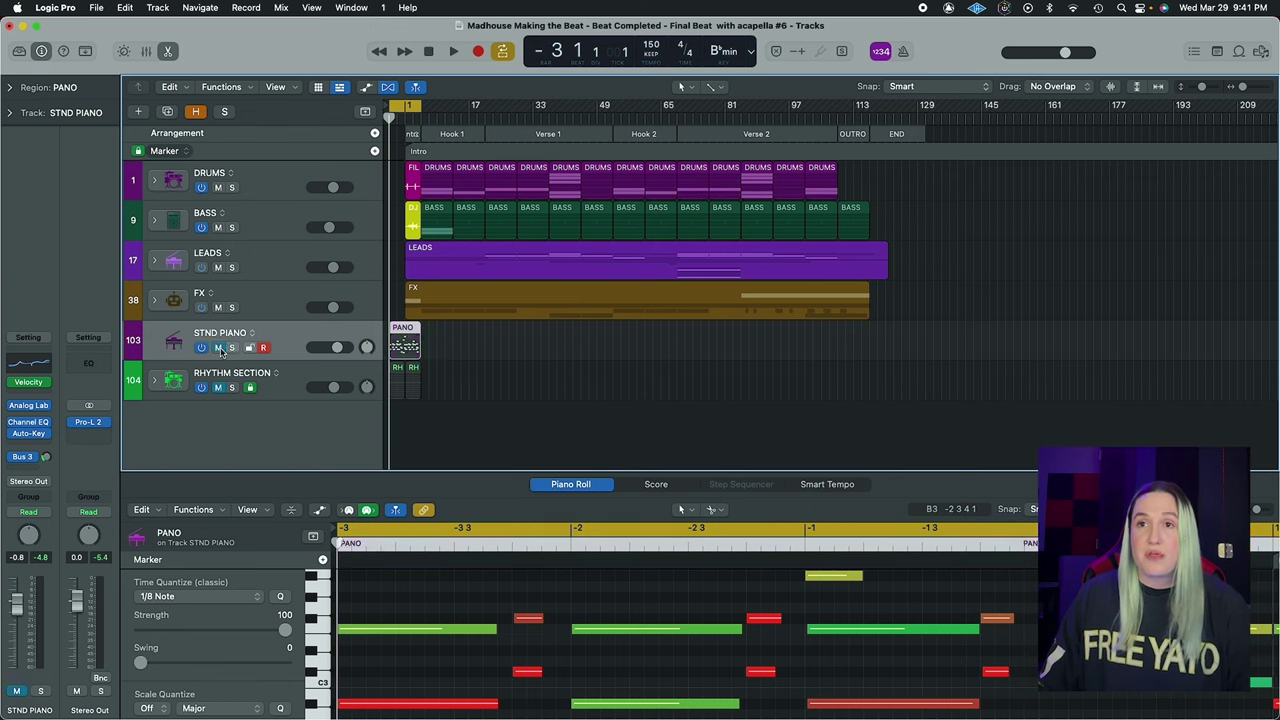
click(155, 261)
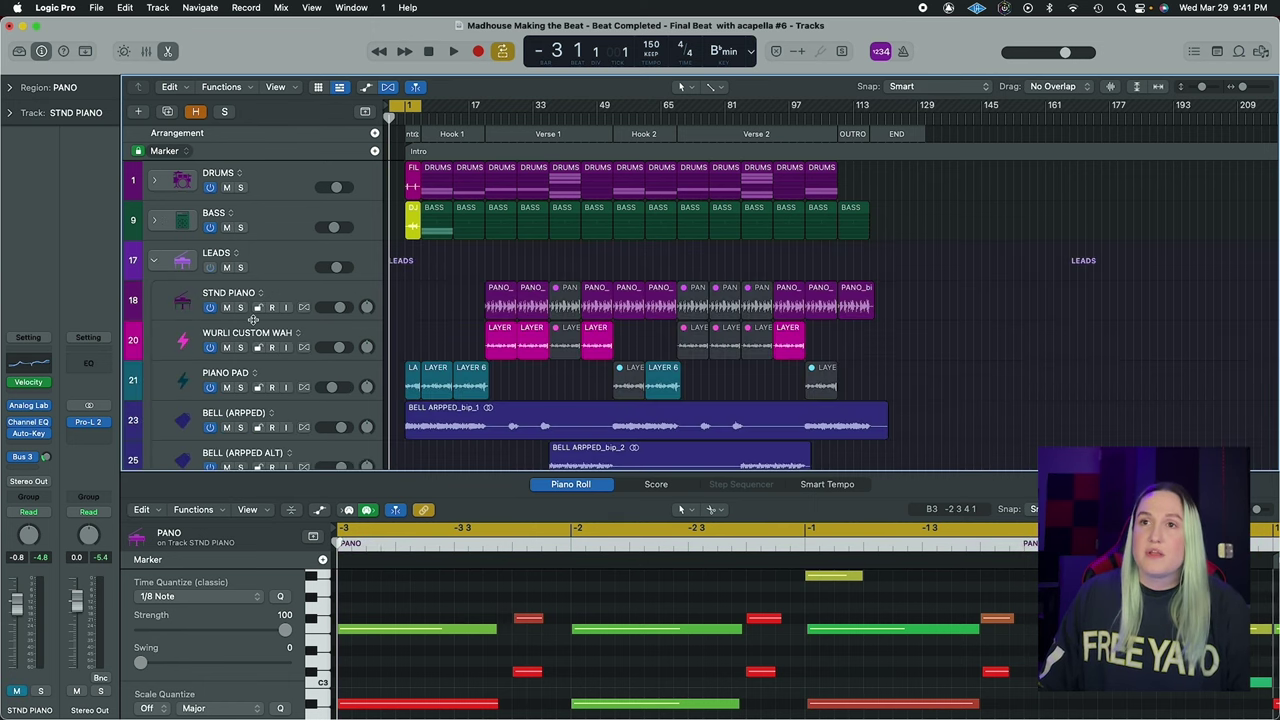
click(310, 334)
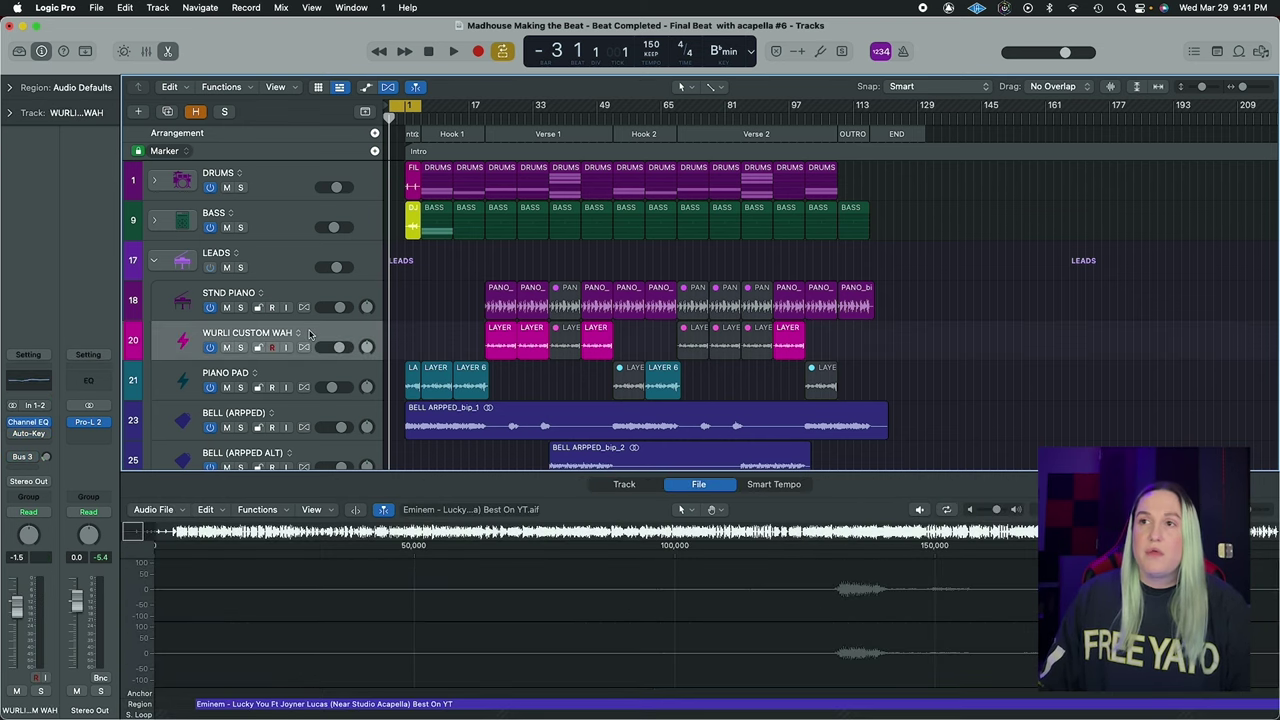
scroll(305, 350, down, 3)
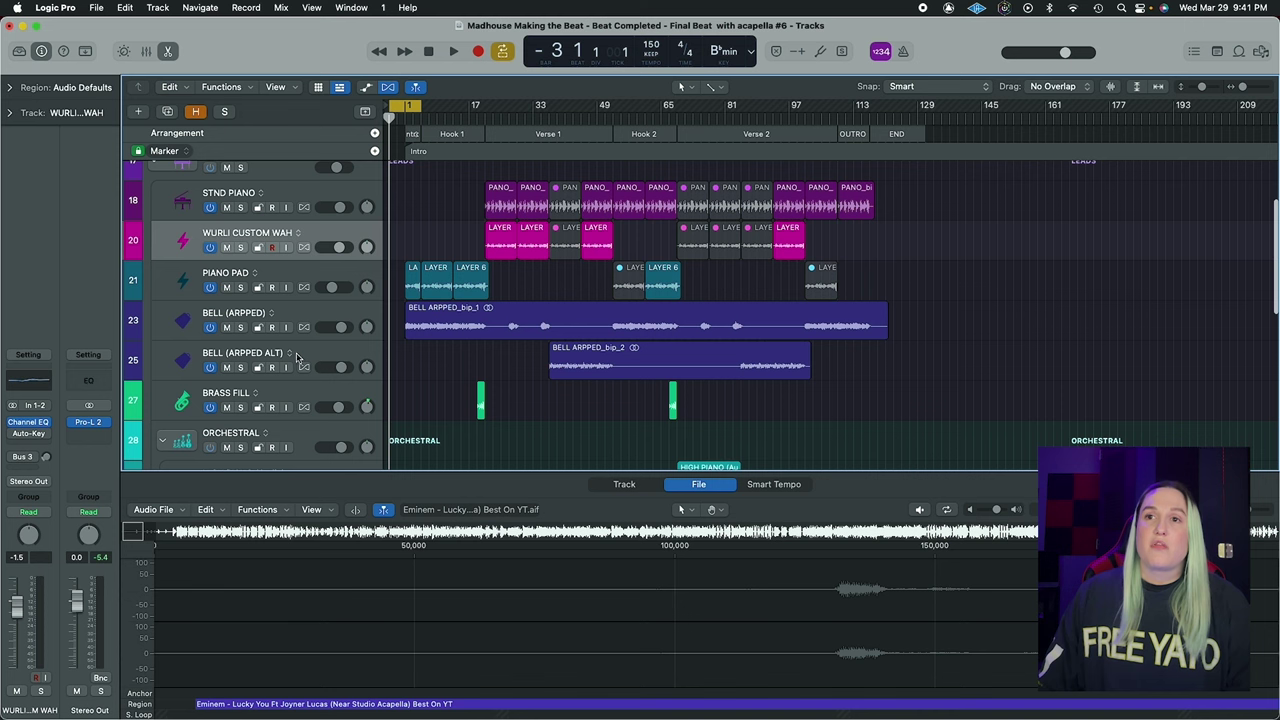
click(301, 310)
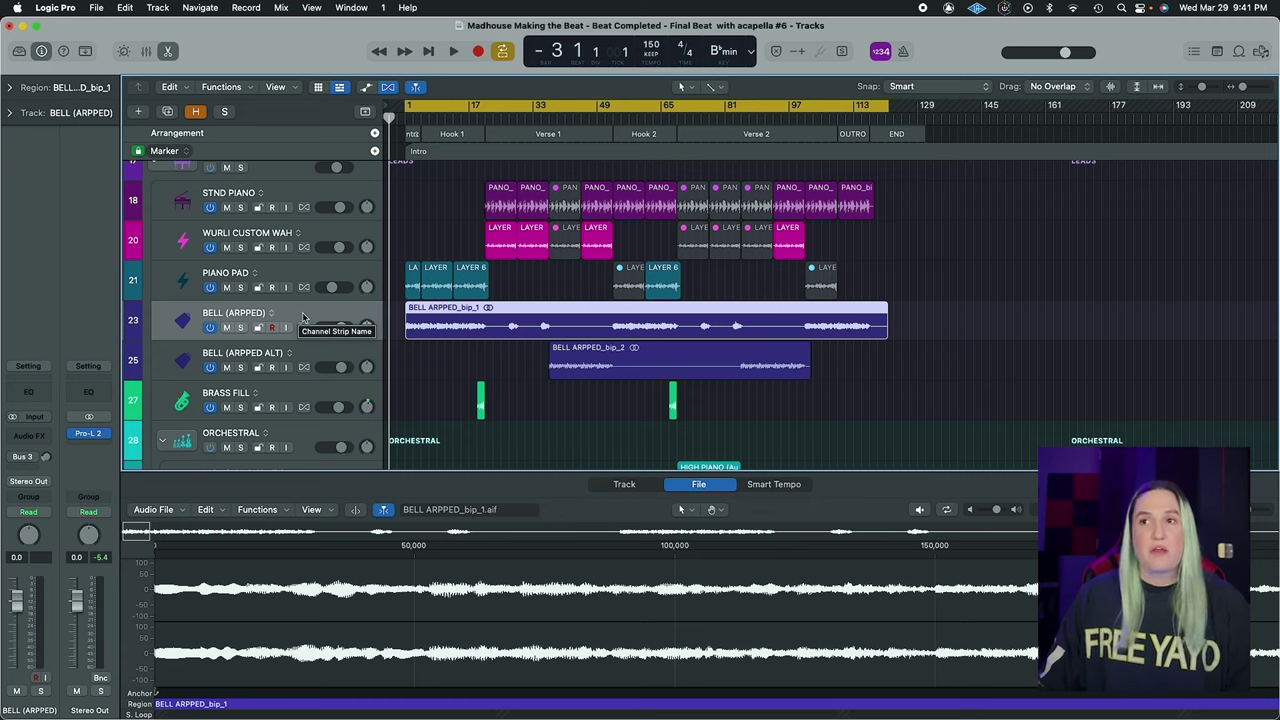
Solo BELL (ARPPED) and the LEADS stack, then play from just before bar 1
click(404, 118)
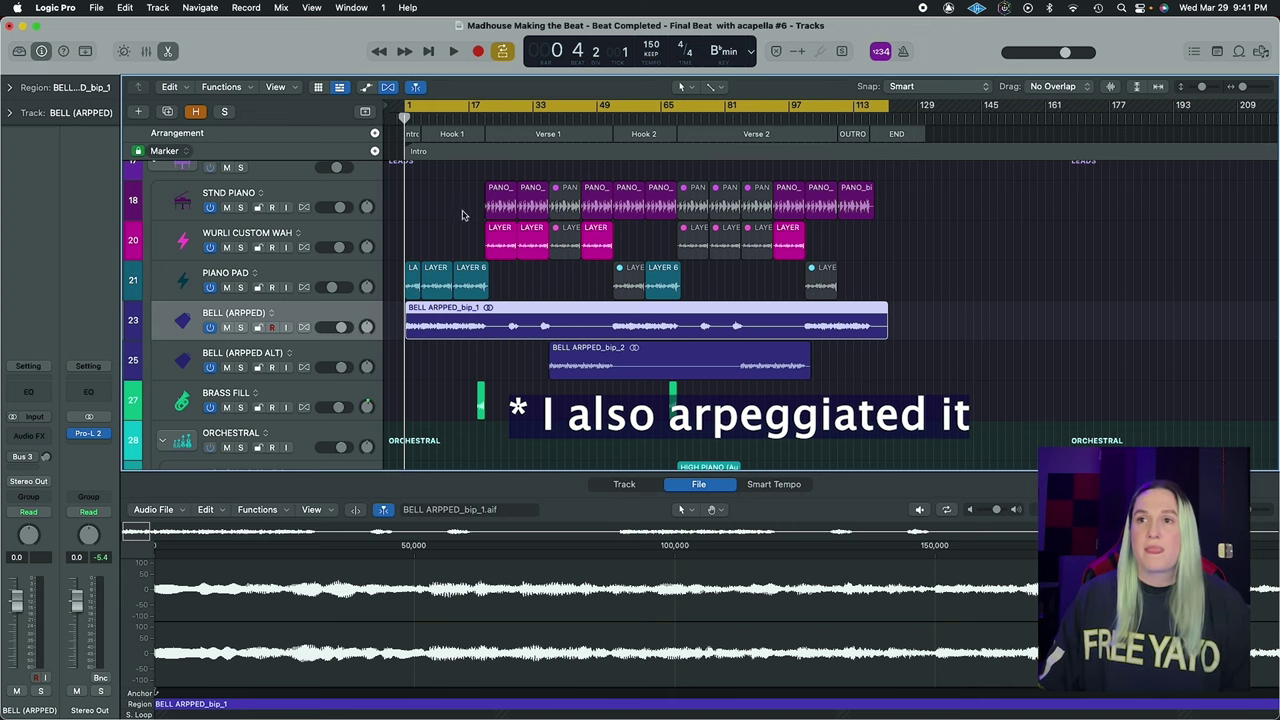
click(240, 327)
scroll(248, 283, up, 3)
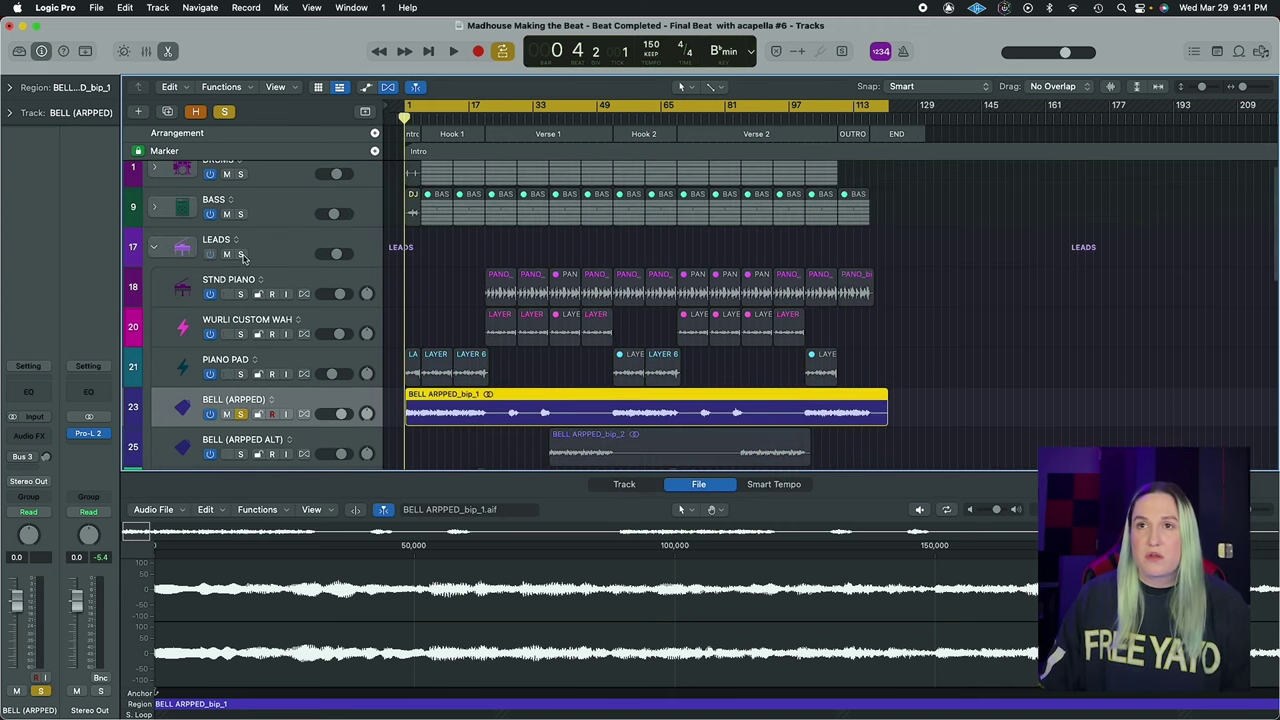
click(241, 254)
key(space)
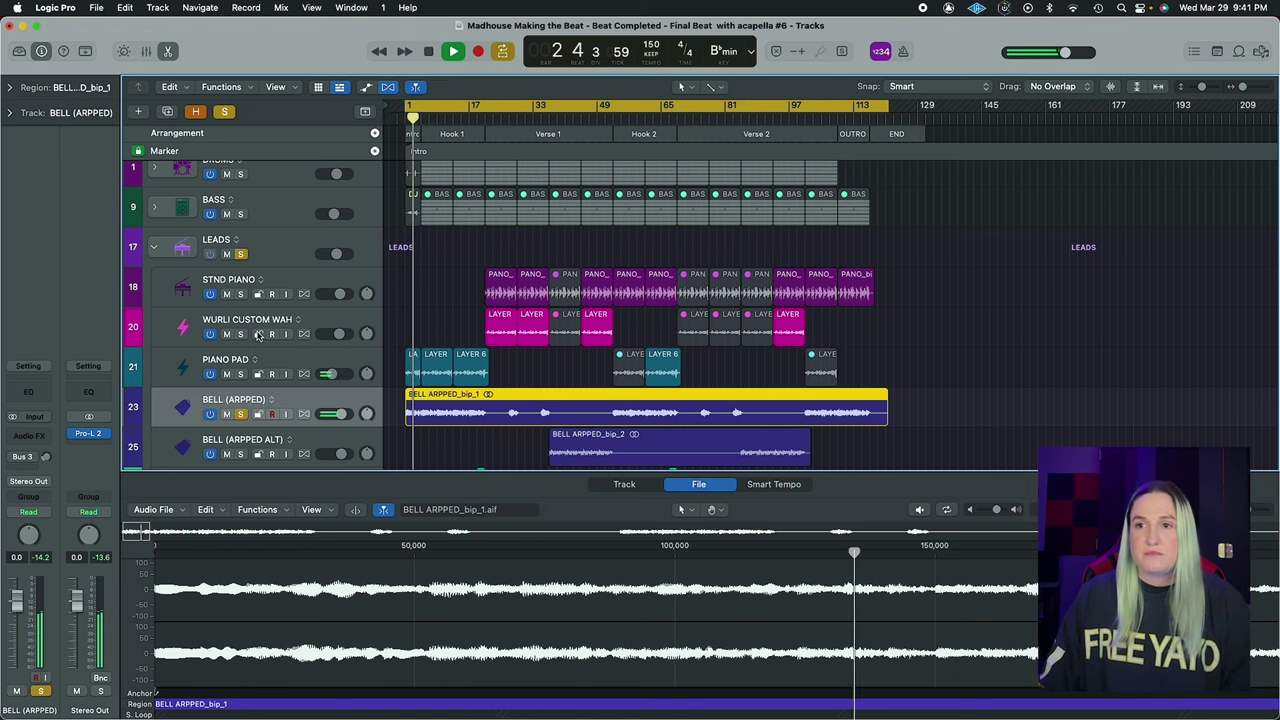
Close the editor, move the solo from BELL (ARPPED) to PIANO PAD, and replay from bar 1
click(170, 52)
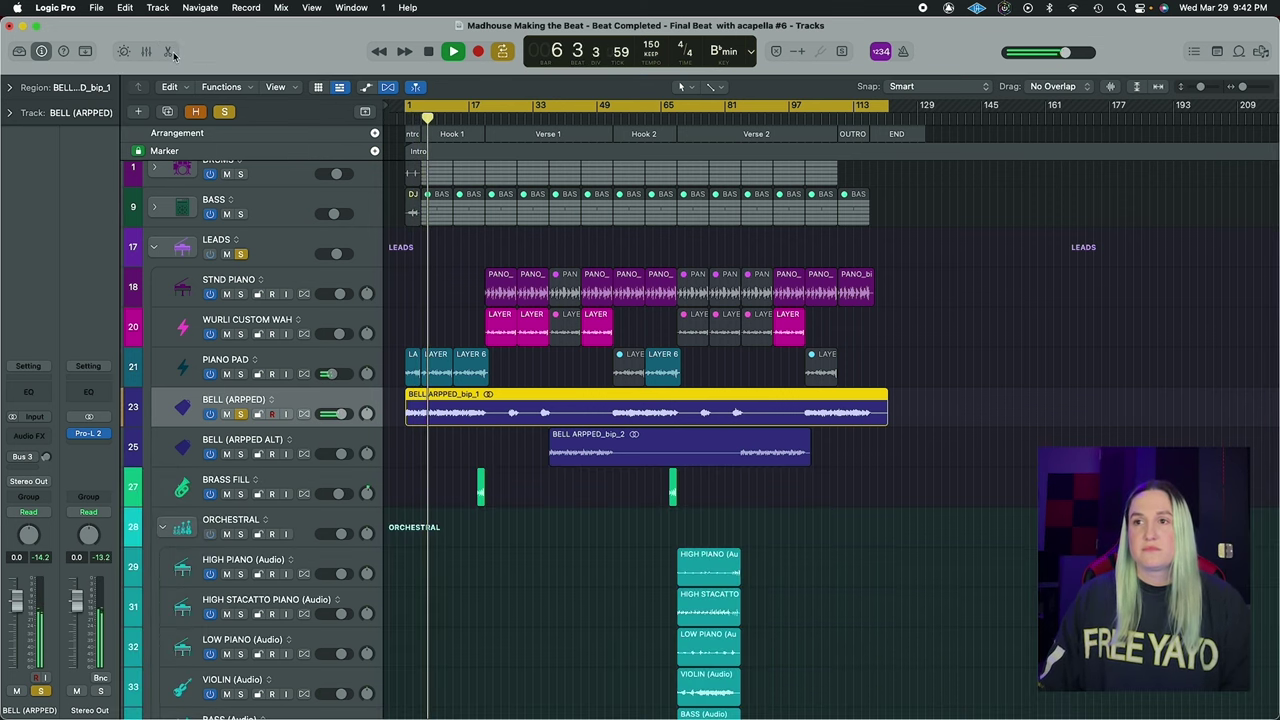
key(space)
click(240, 413)
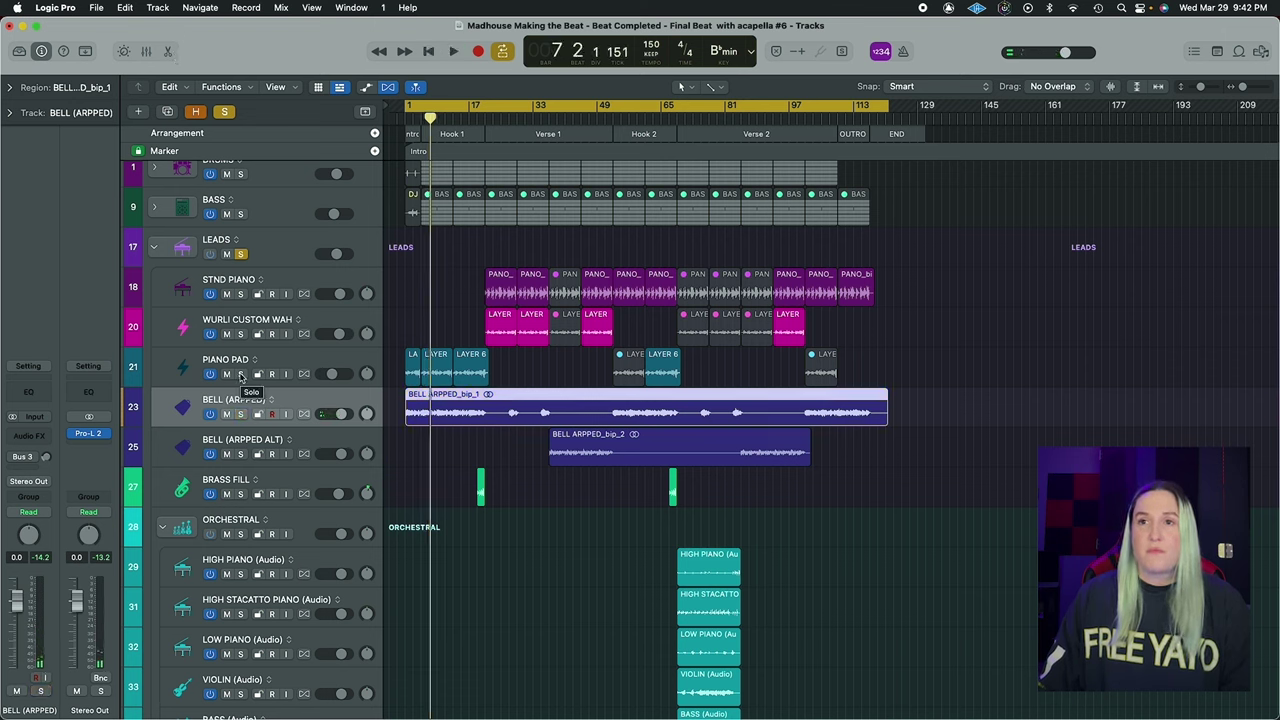
click(240, 374)
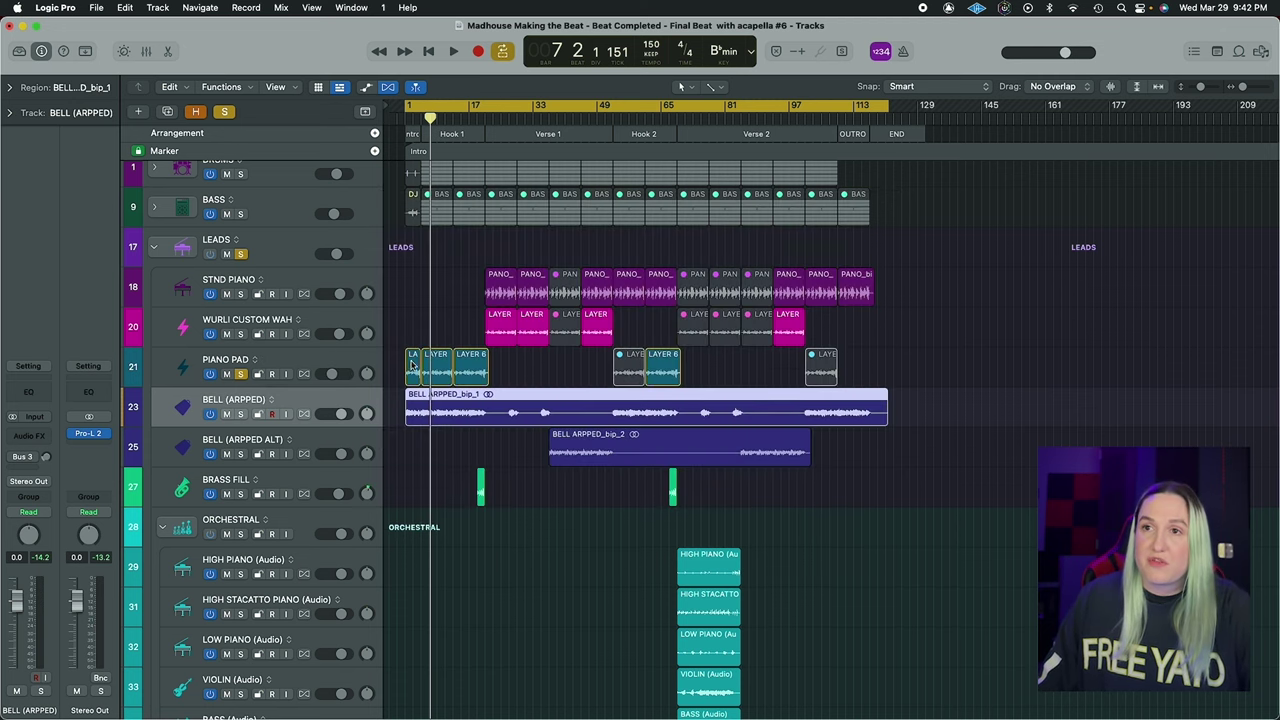
click(252, 374)
key(space)
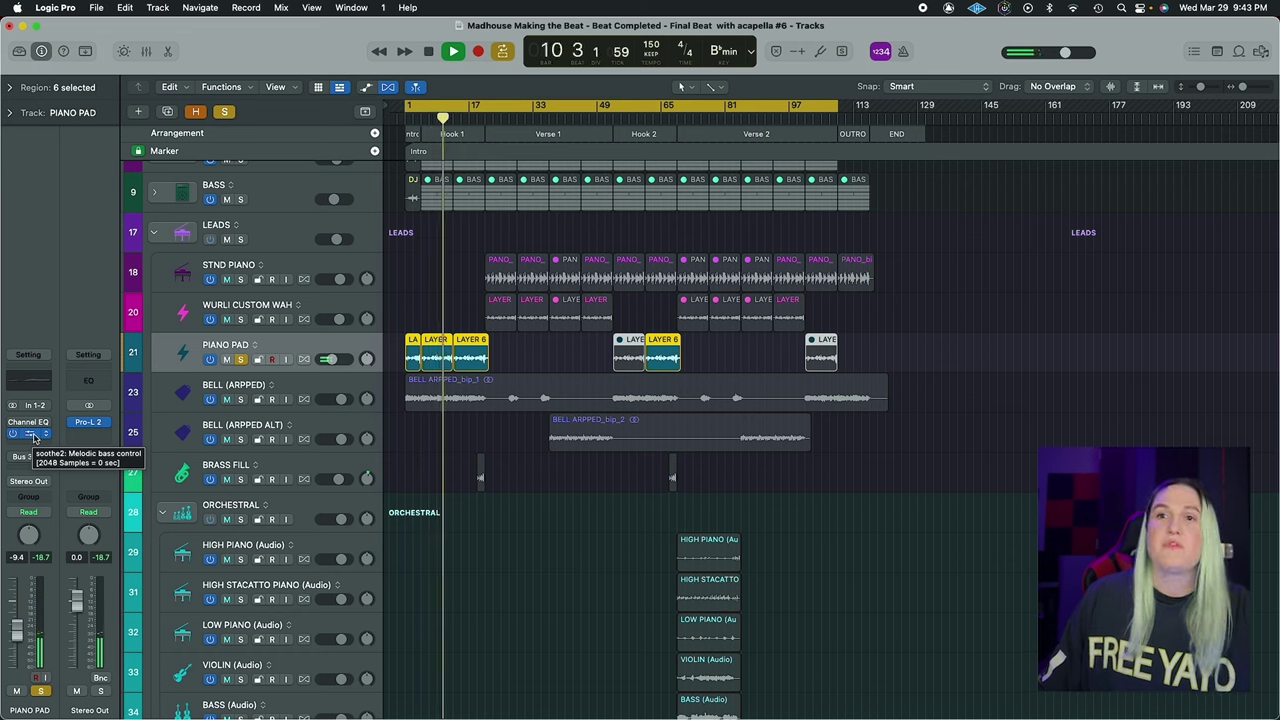
Show the soothe2 plugin window from PIANO PAD's channel strip
click(36, 434)
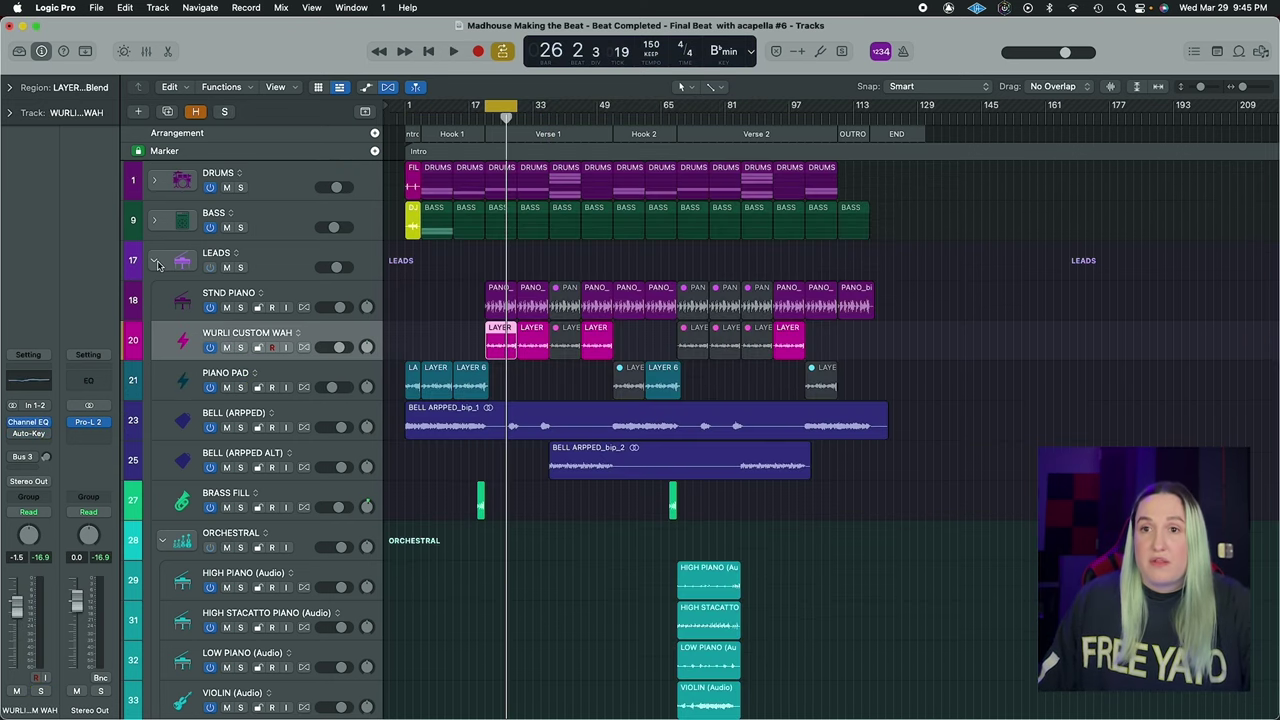
Collapse the ORCHESTRAL stack and then the LEADS stack
scroll(205, 478, down, 3)
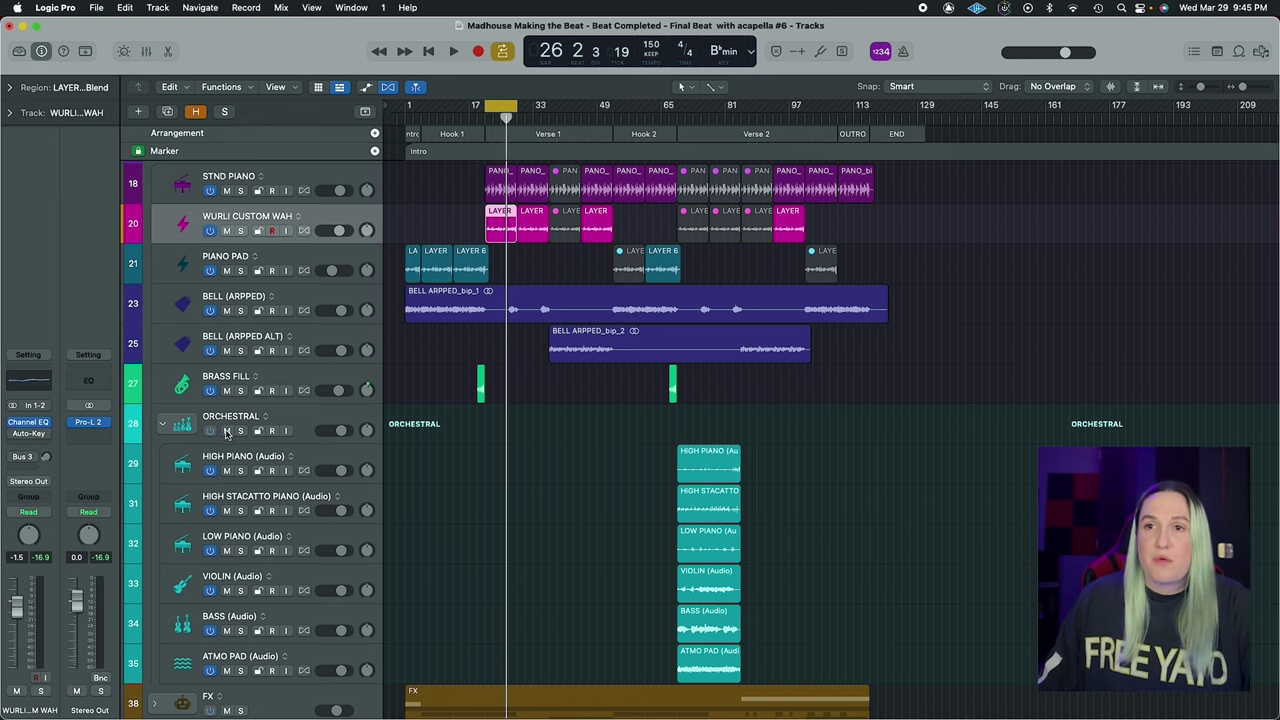
click(164, 426)
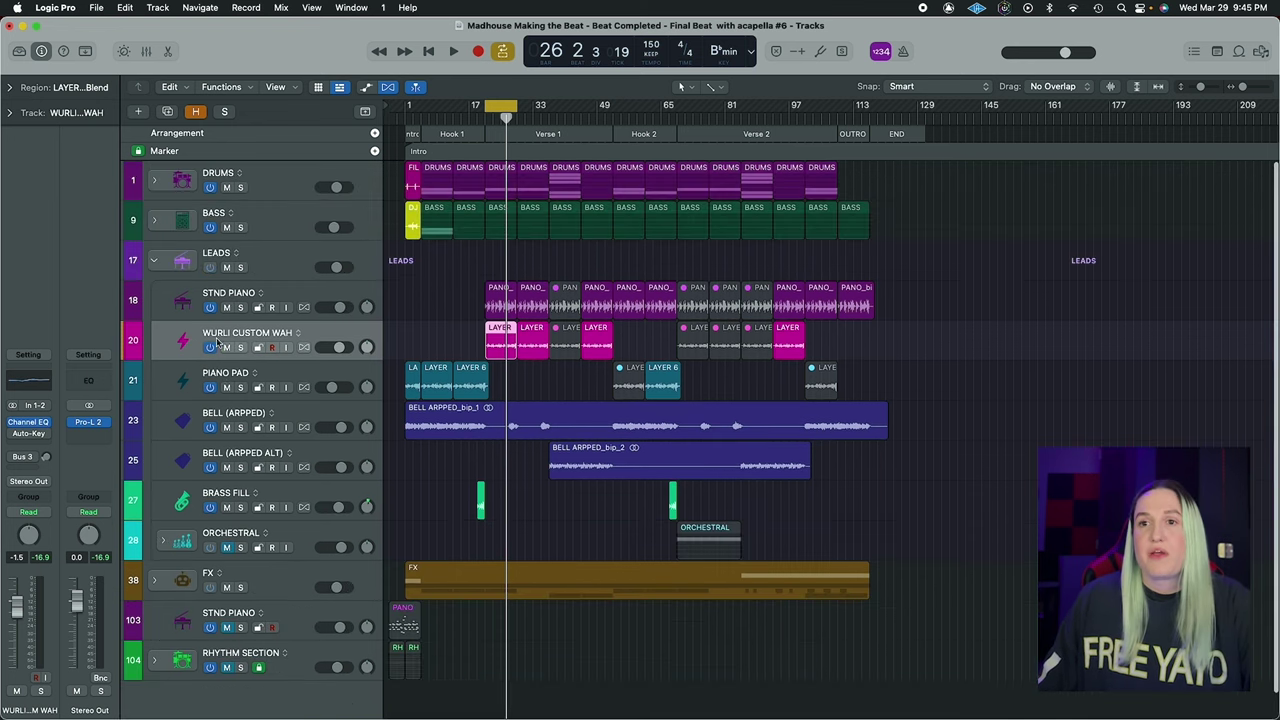
click(152, 261)
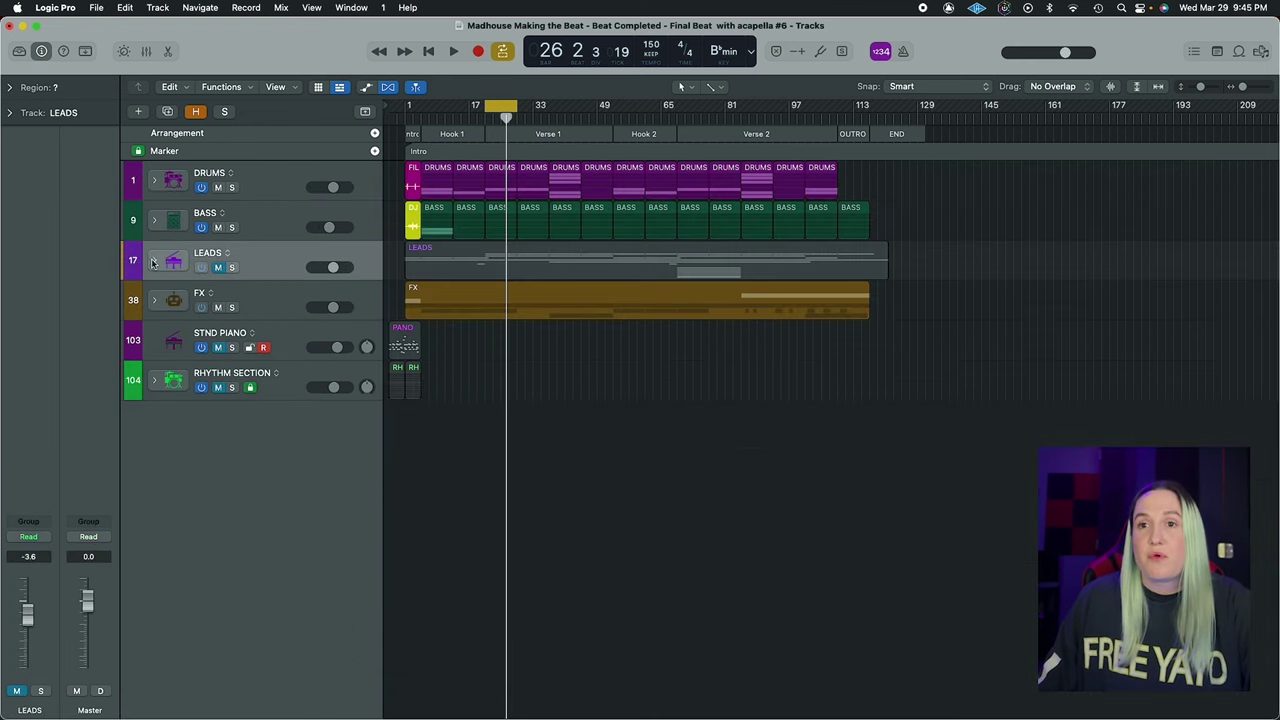
Expand DRUMS, switch off the loop, return the playhead to bar 1, and mute the DRUMS folder
click(155, 181)
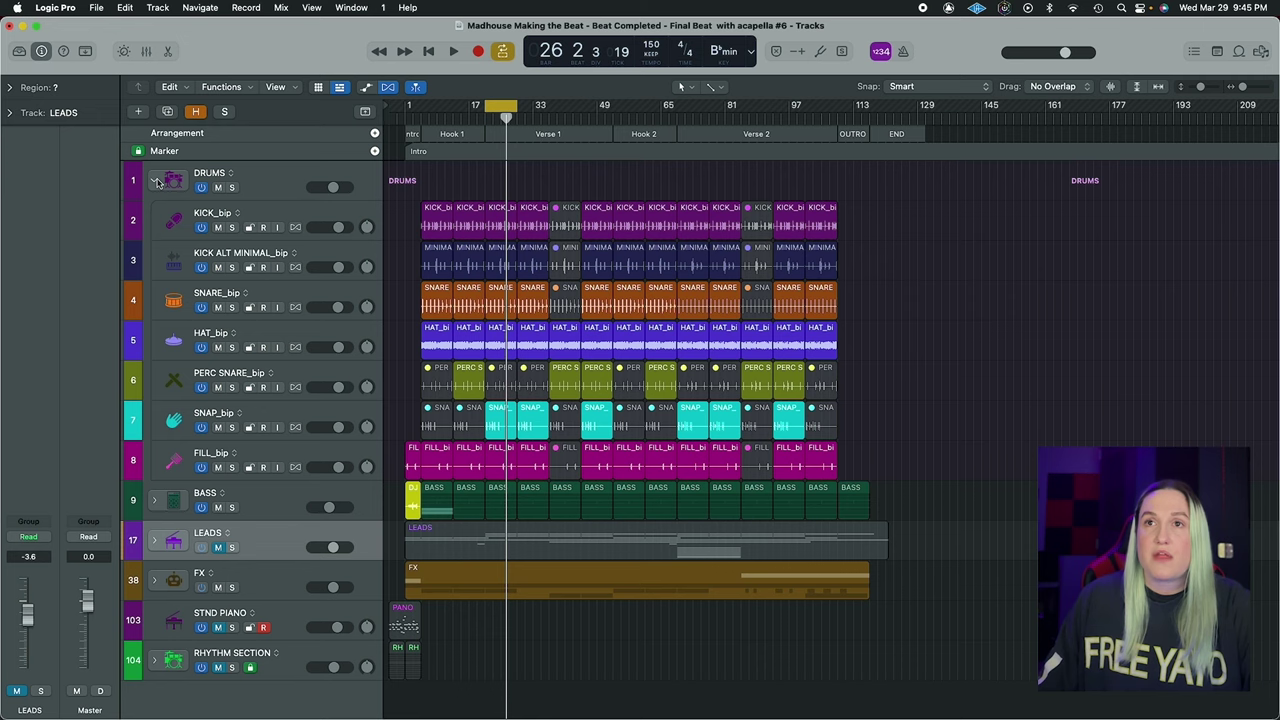
click(501, 106)
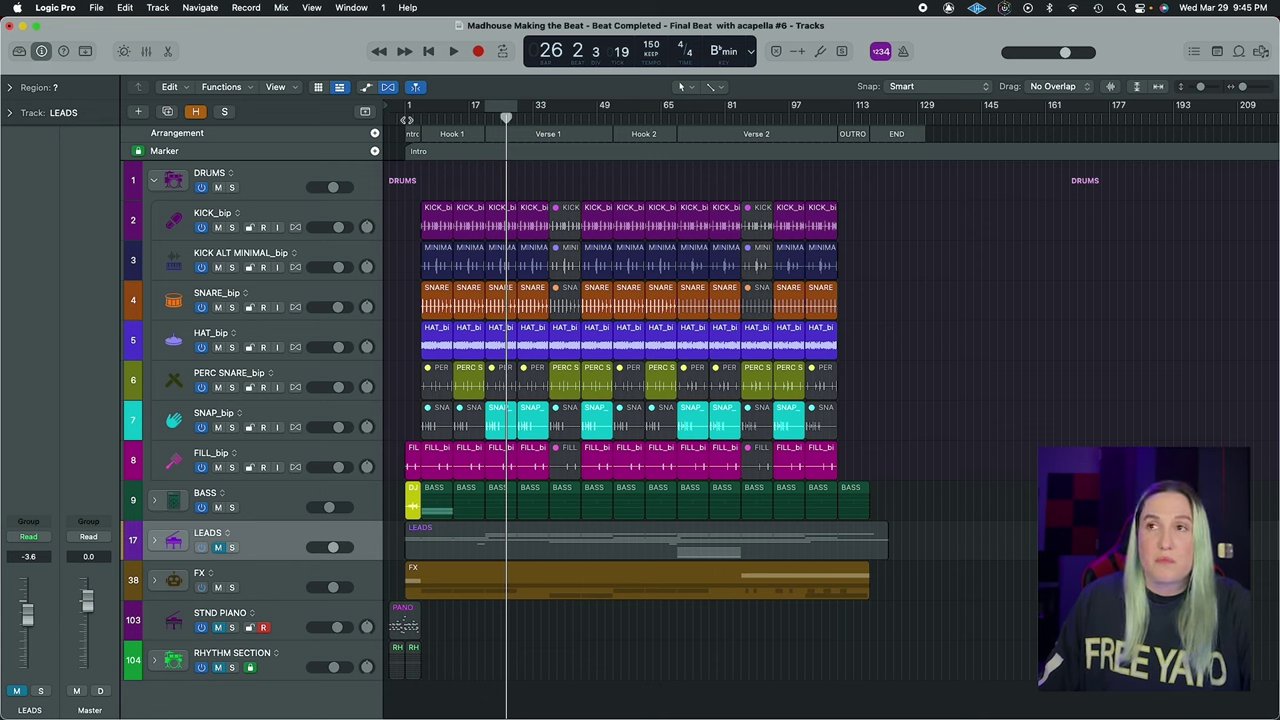
click(407, 119)
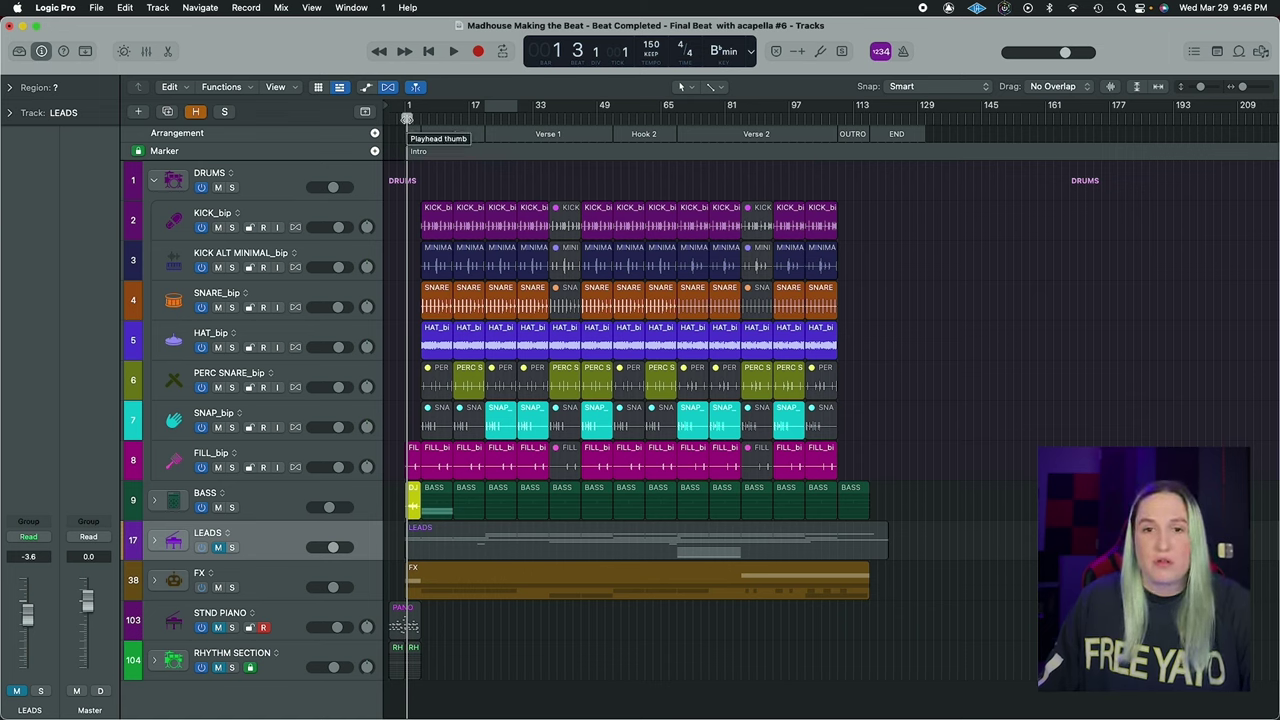
scroll(429, 247, down, 1)
click(218, 187)
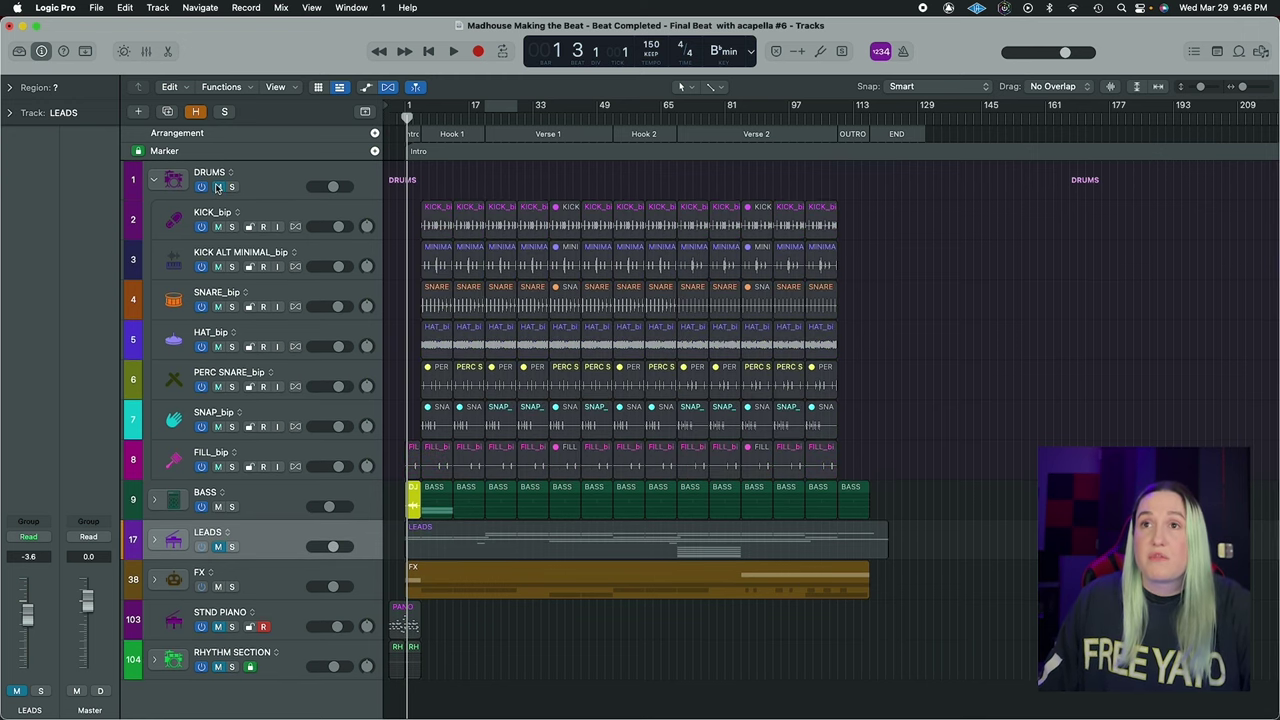
Collapse DRUMS, expand RHYTHM SECTION, and select the Wonky Beat Drum Kit track
click(155, 181)
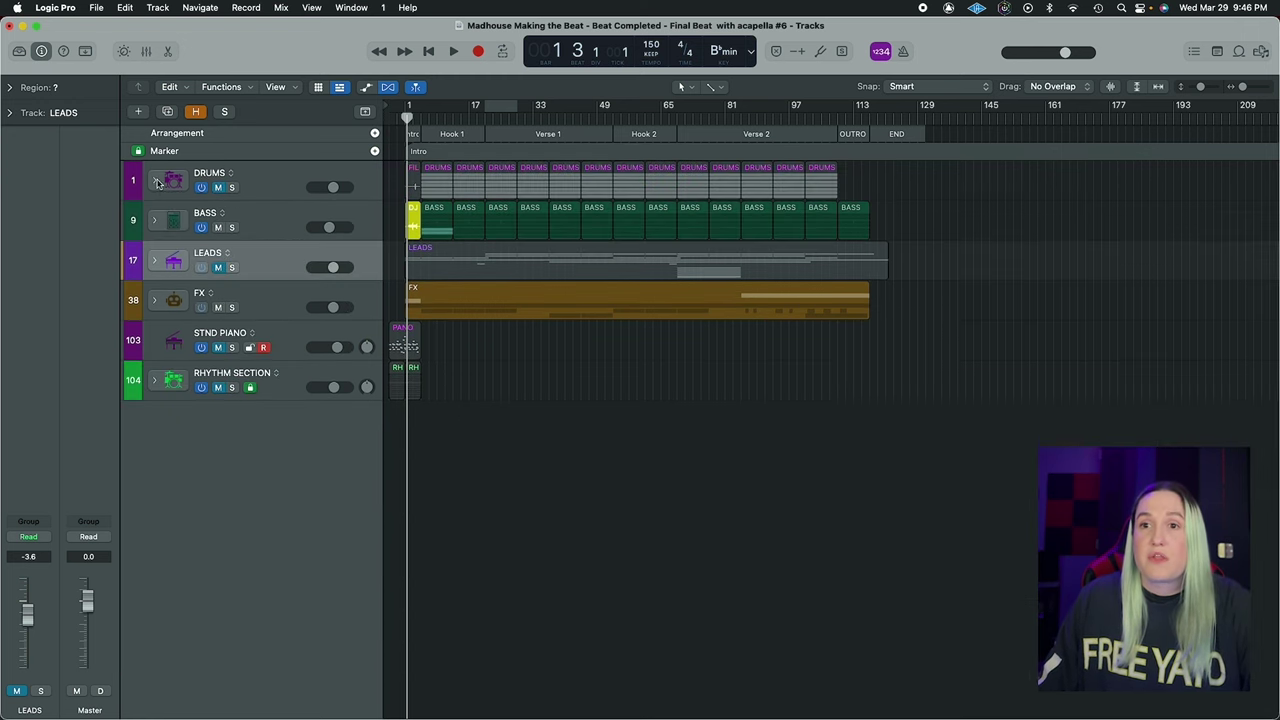
click(154, 384)
scroll(298, 380, down, 3)
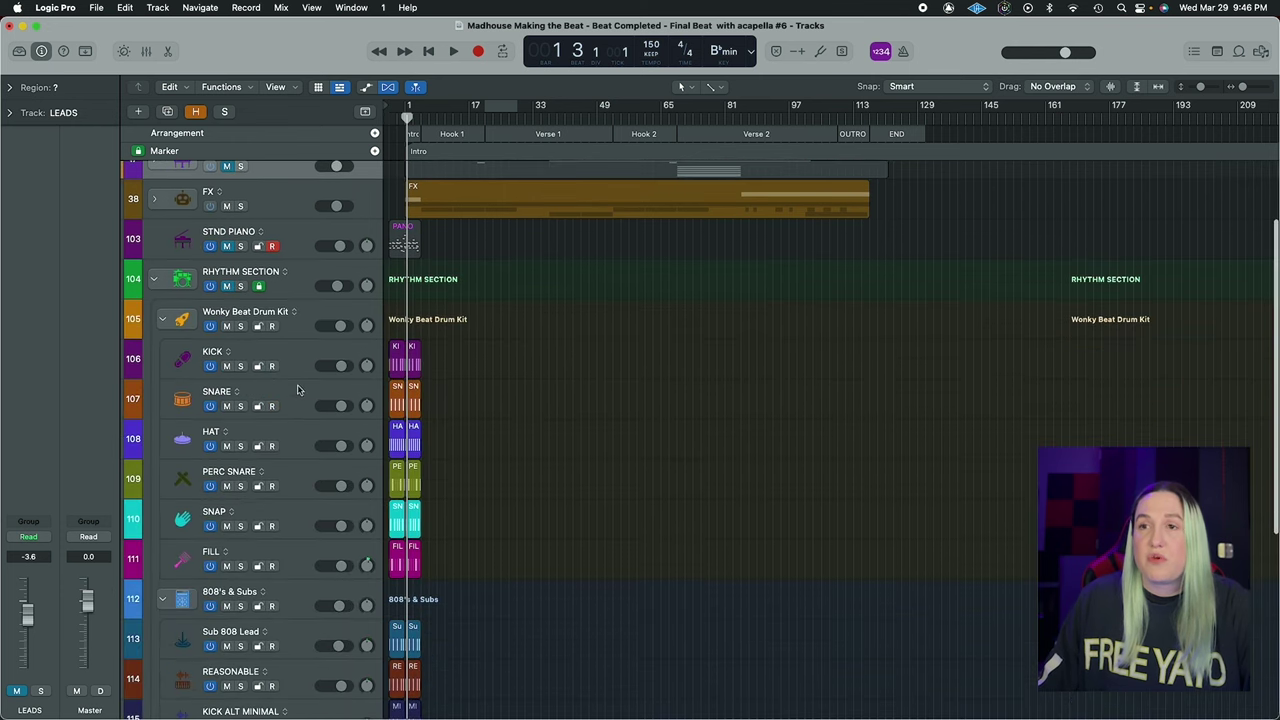
click(302, 325)
key(shift+n)
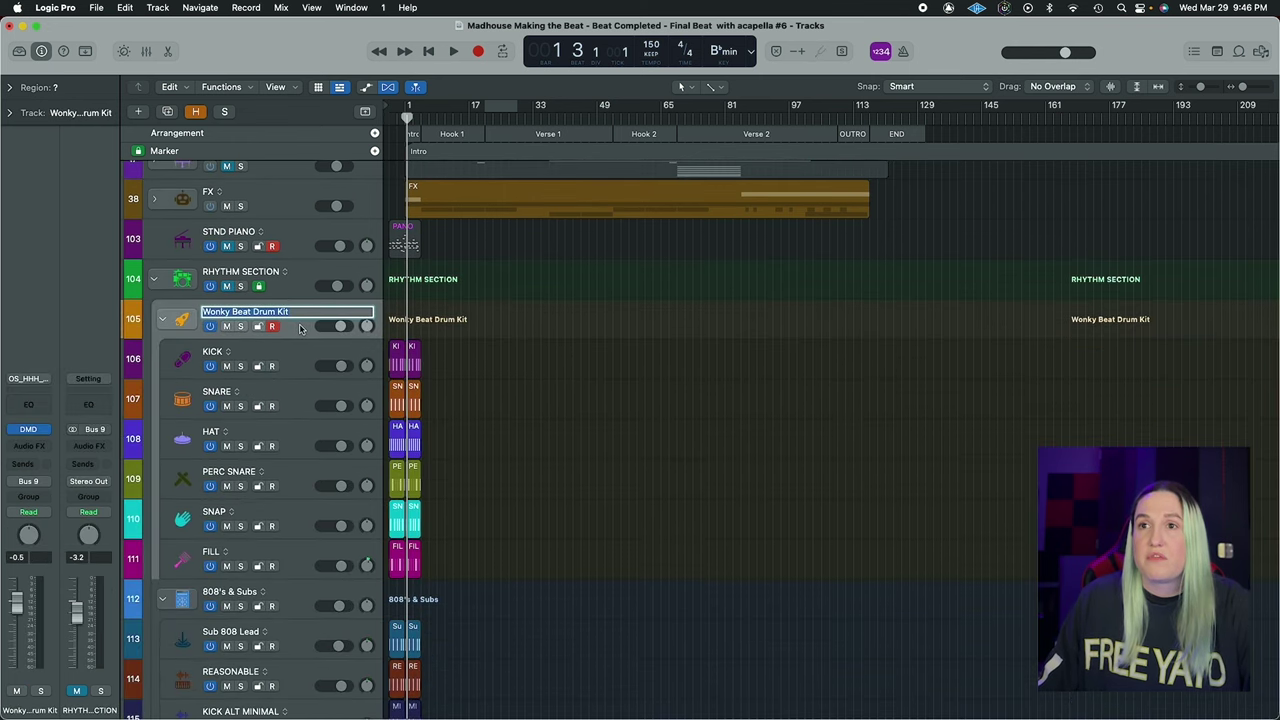
key(Escape)
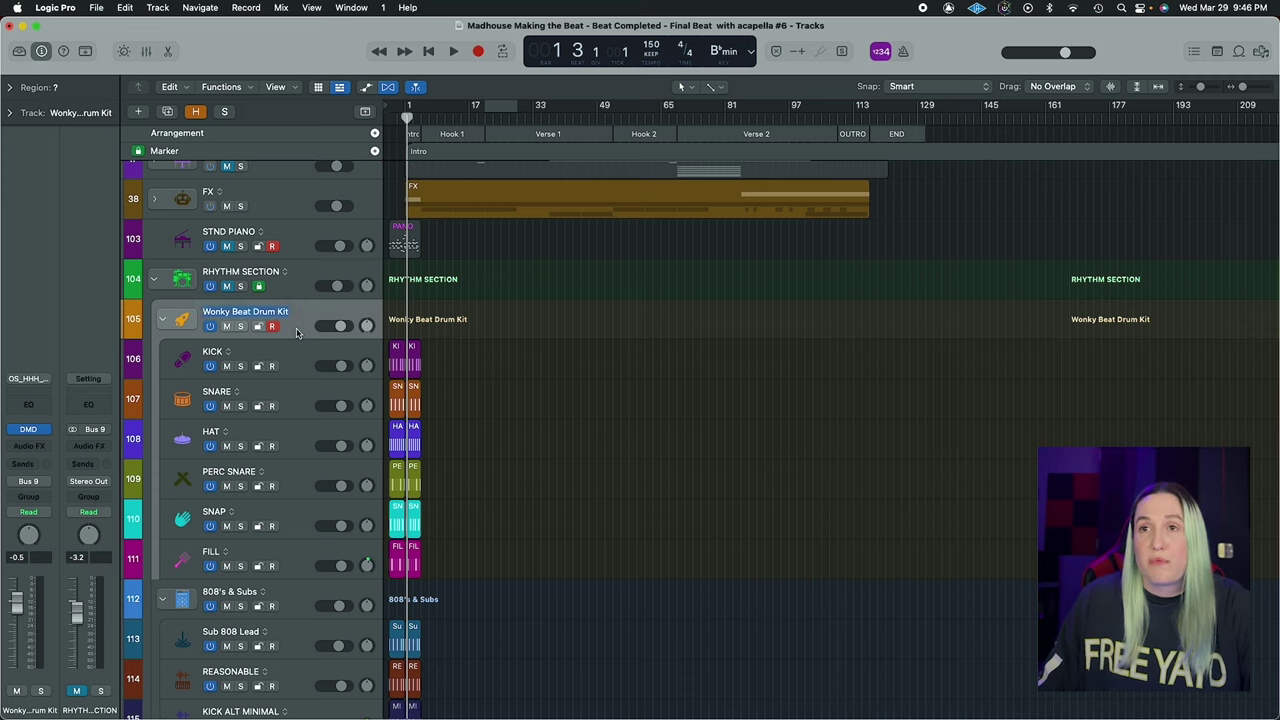
Select the KICK track, loop bars 1–3, and start playback
click(301, 360)
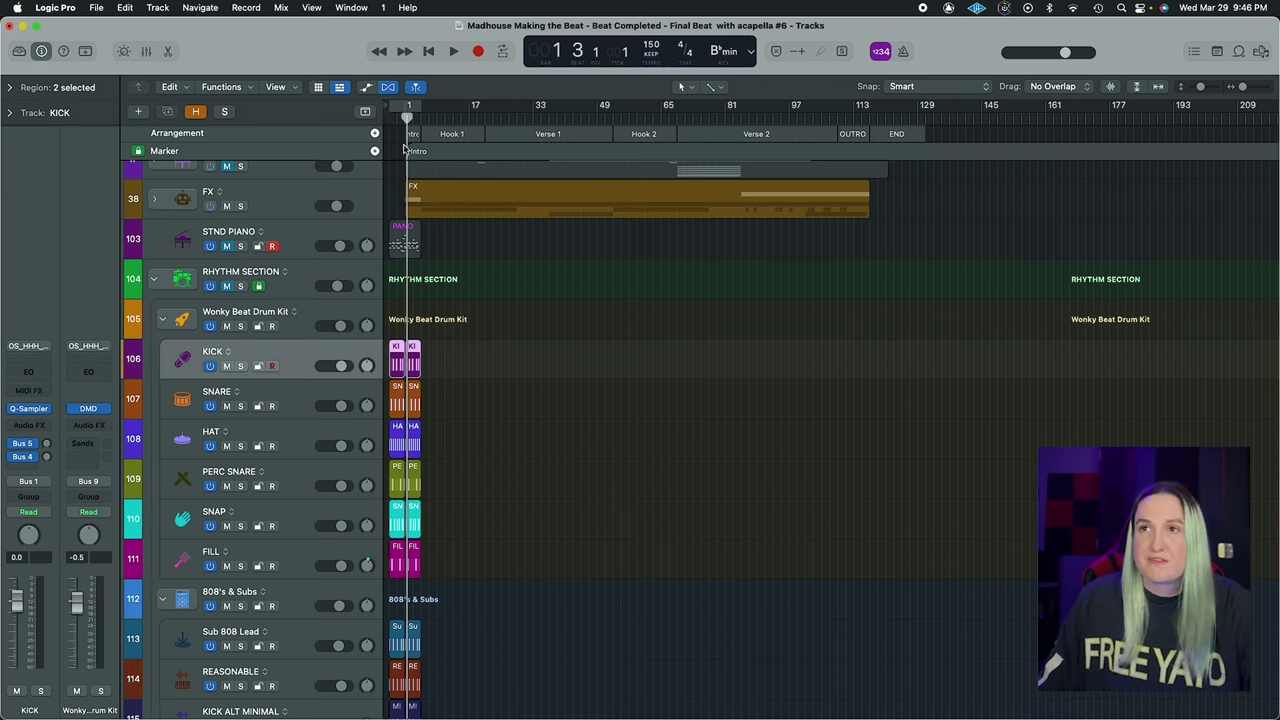
click(408, 109)
key(space)
Open the KICK pattern in the Step Sequencer and enlarge the editor pane to show more rows
double_click(398, 347)
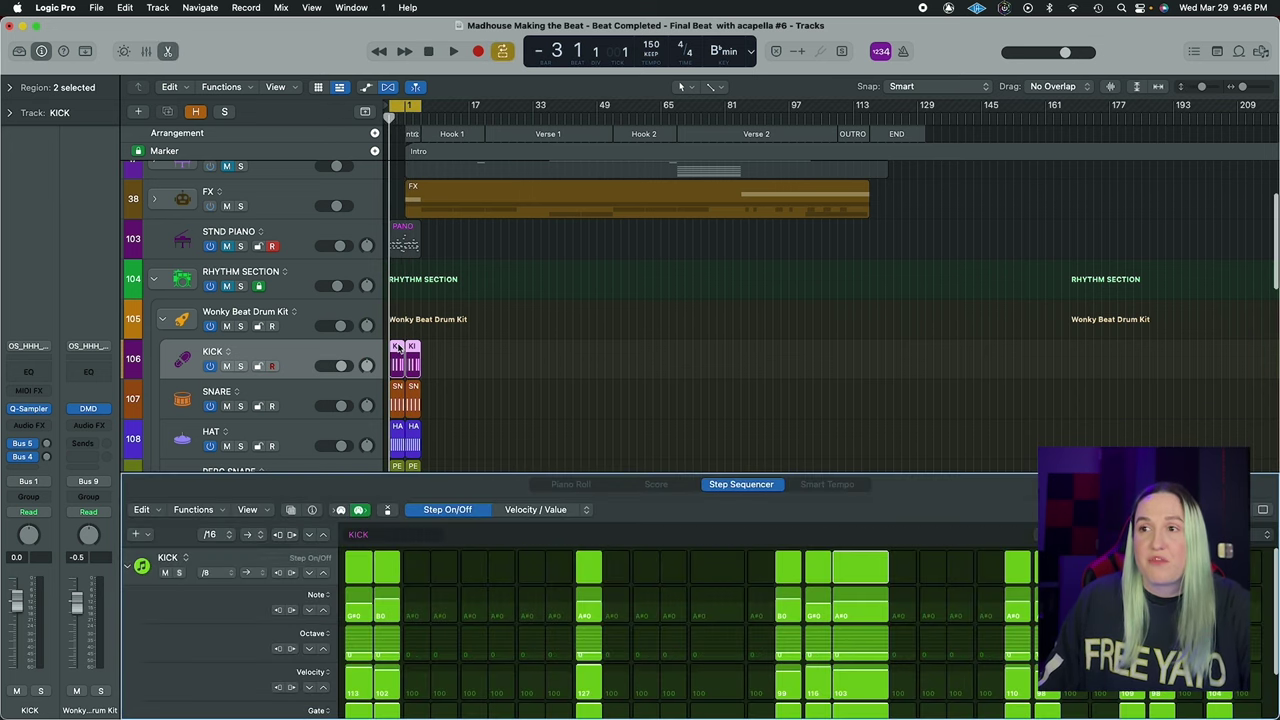
drag(380, 474, 383, 417)
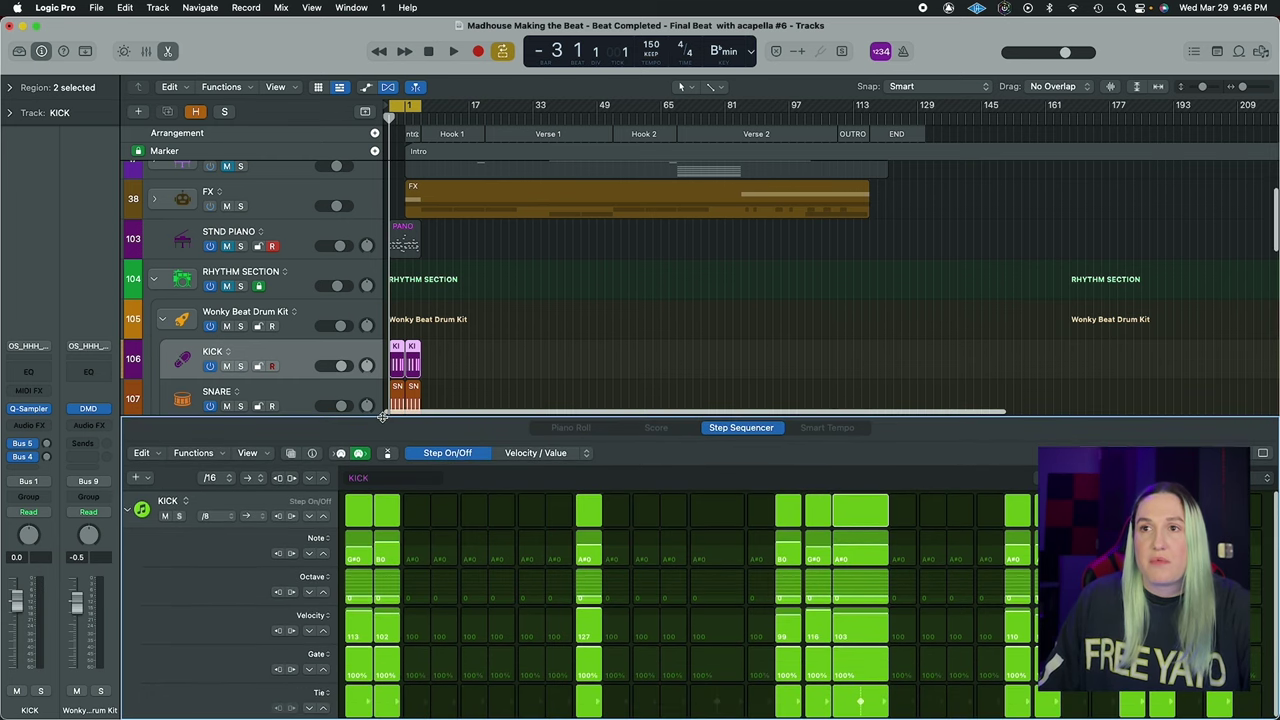
drag(382, 416, 420, 267)
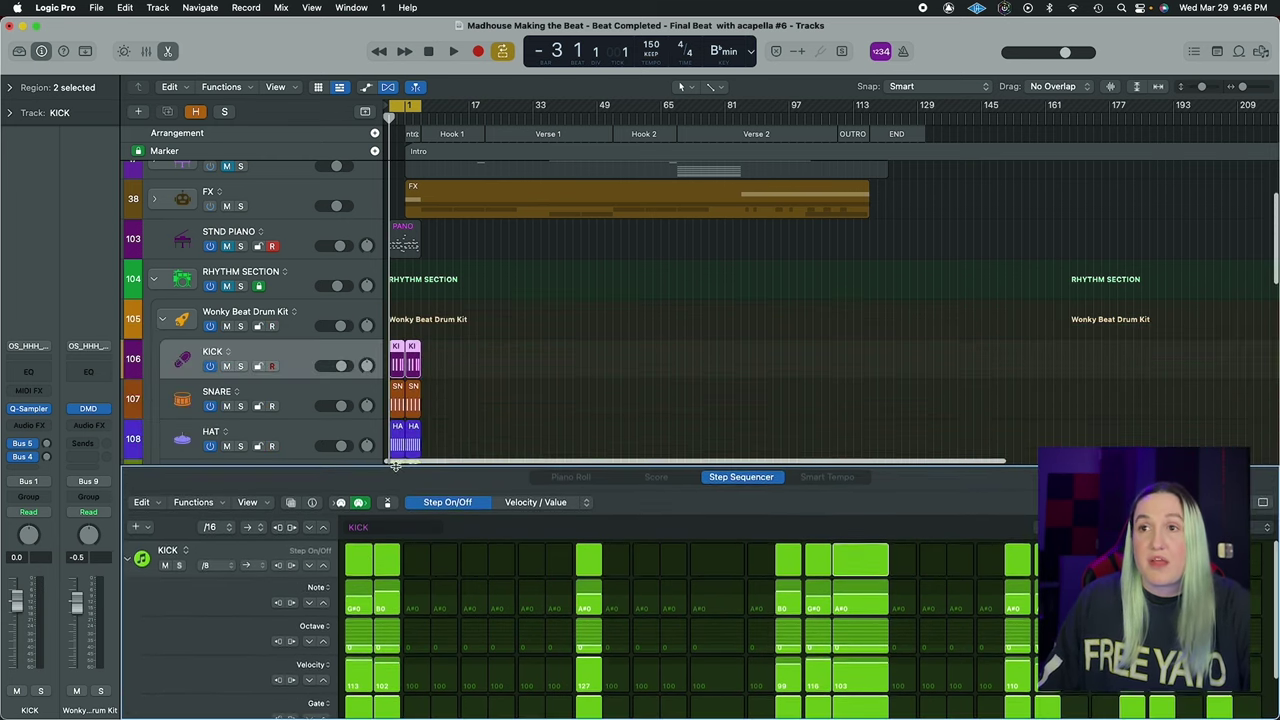
drag(395, 464, 395, 405)
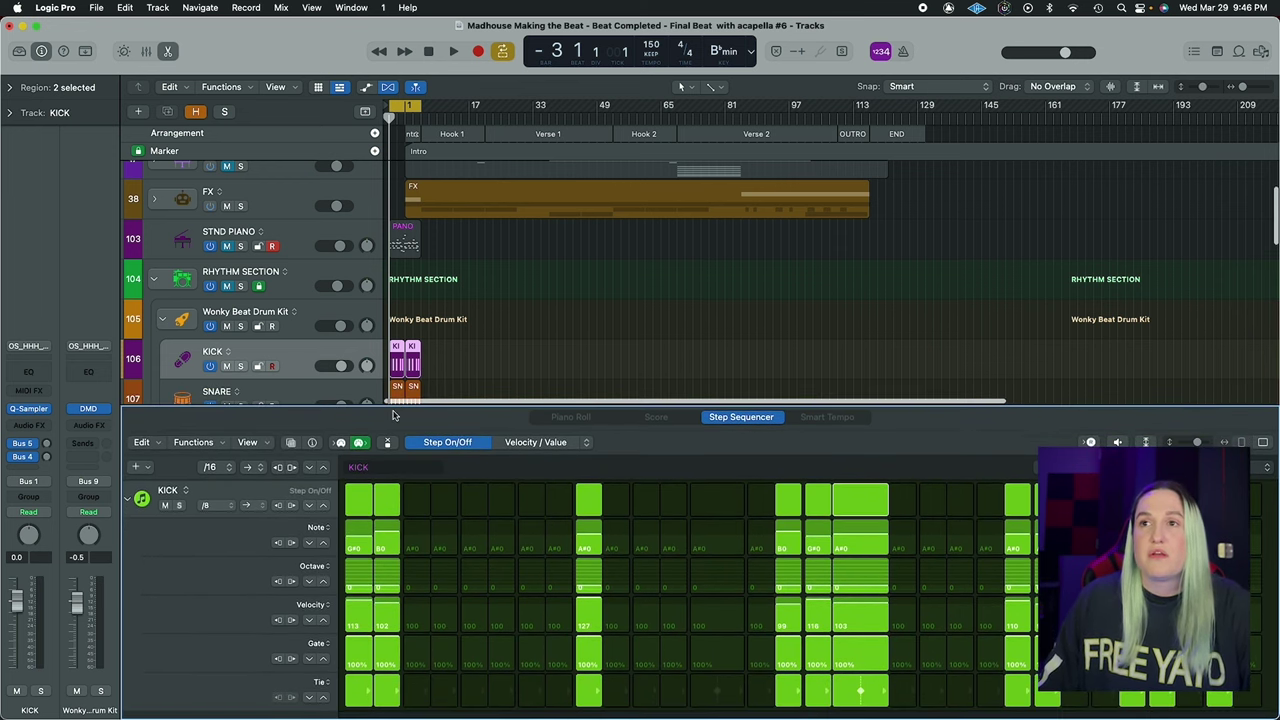
Solo Wonky Beat Drum Kit, RHYTHM SECTION and KICK during playback, then unsolo KICK and stop
key(space)
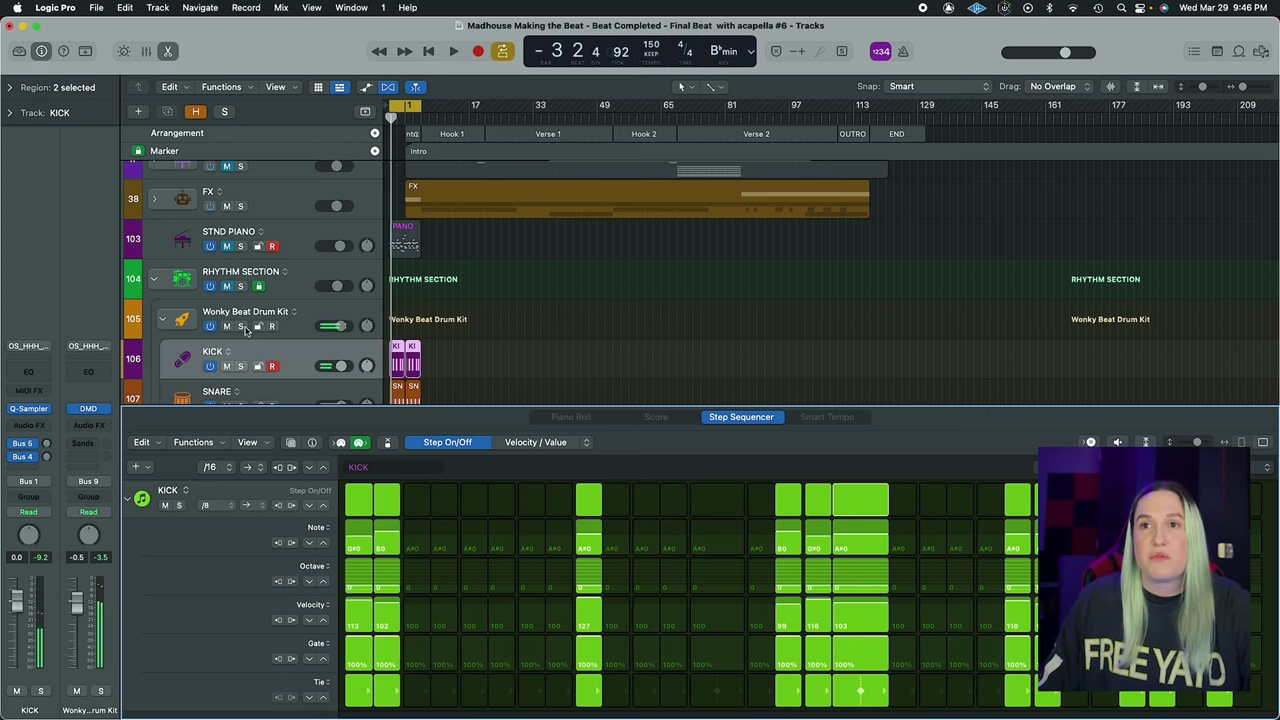
click(241, 327)
scroll(242, 372, down, 3)
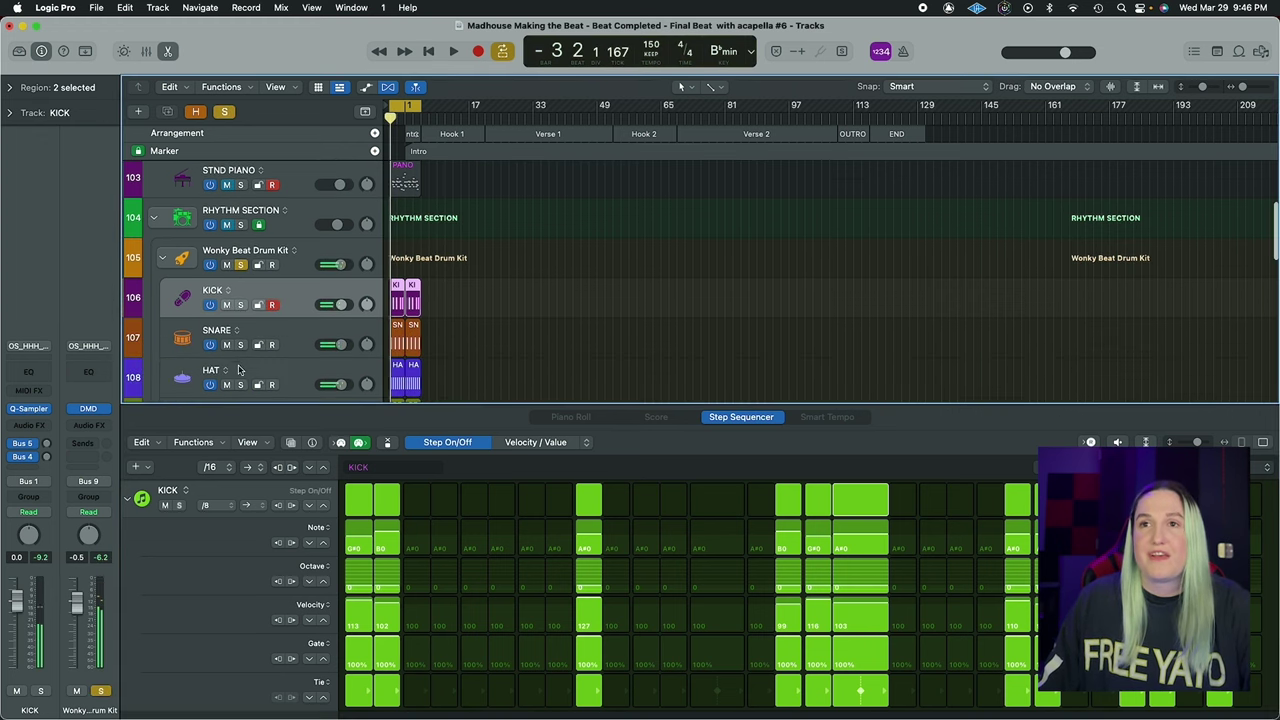
click(240, 224)
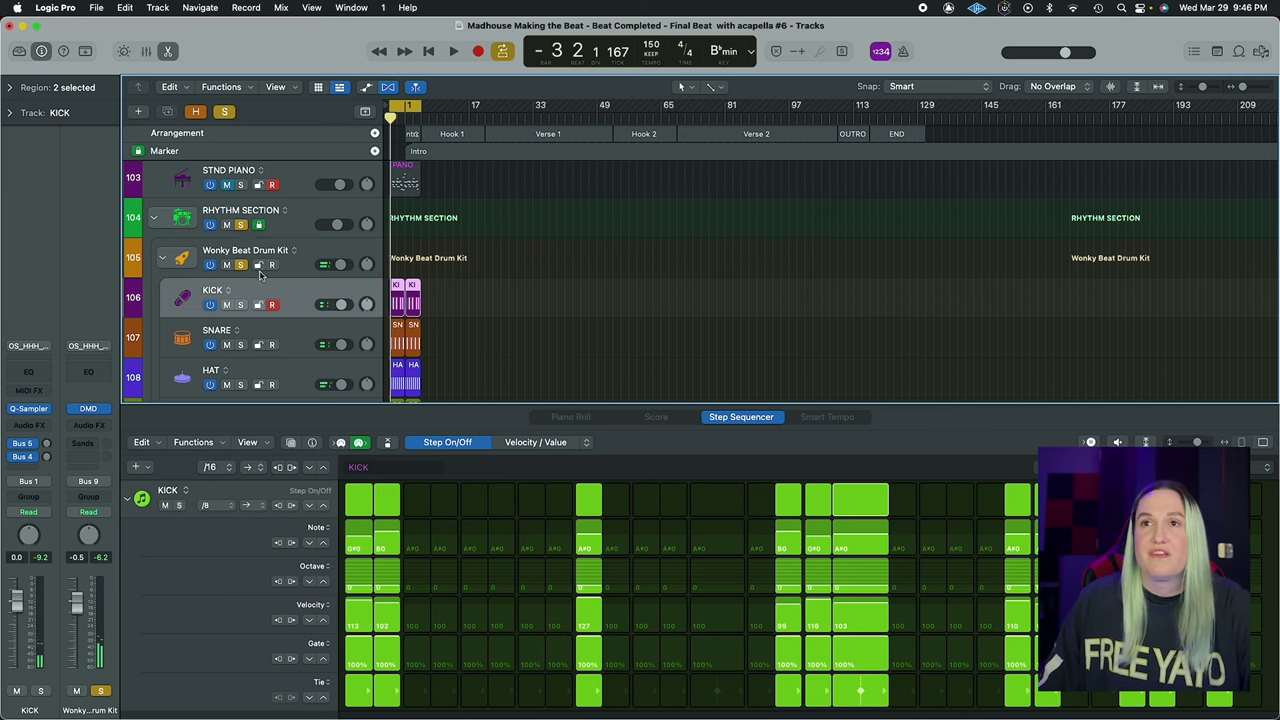
click(241, 305)
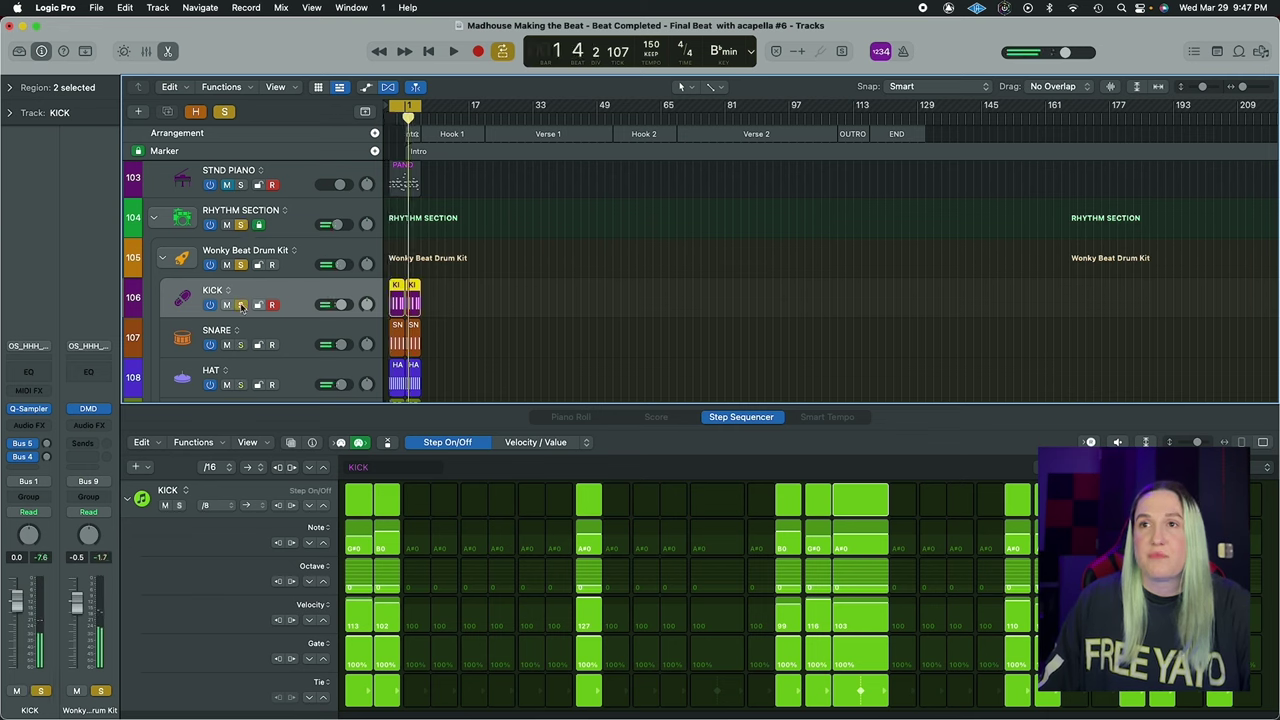
key(space)
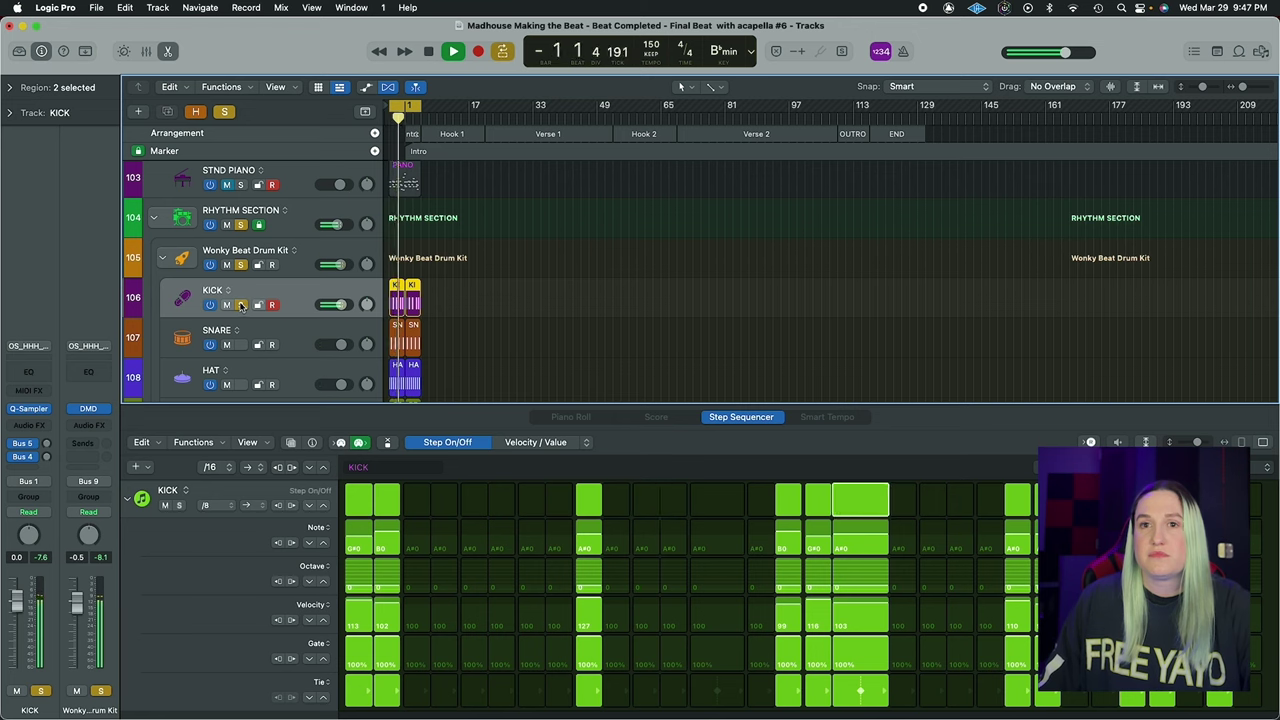
click(241, 305)
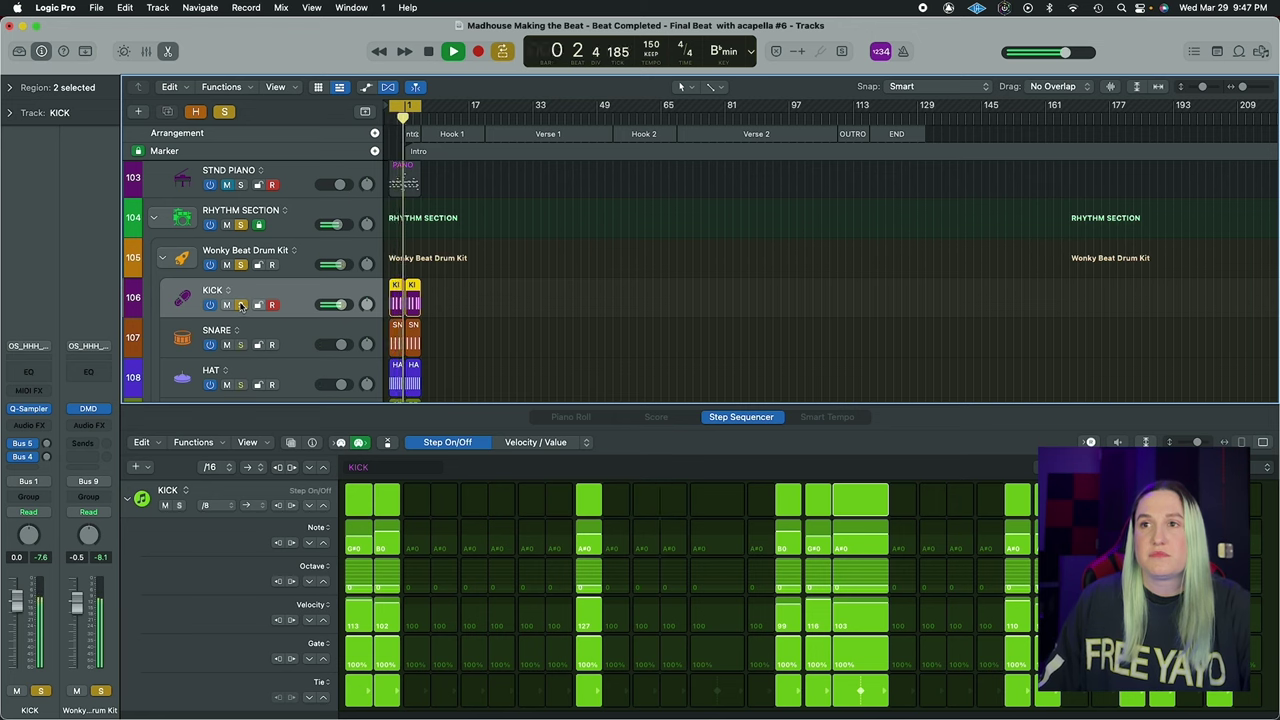
key(space)
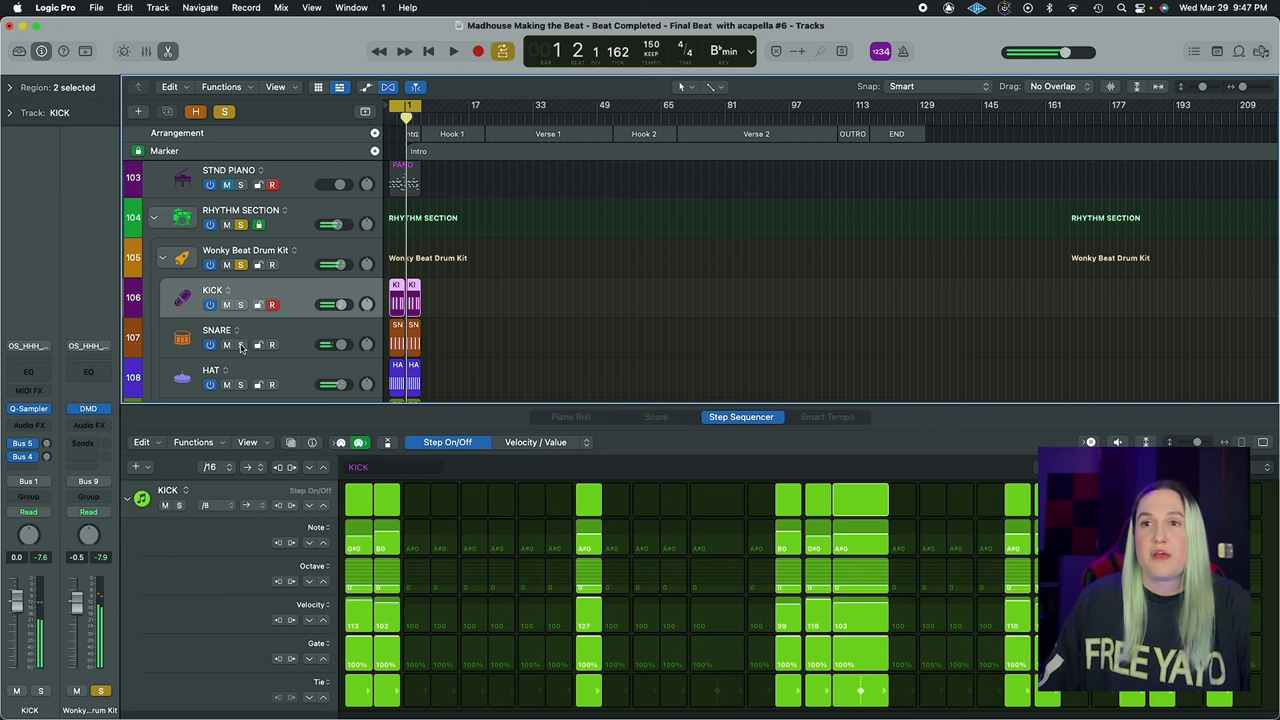
Solo SNARE, show its pattern in the Step Sequencer, and listen to it
click(240, 345)
click(186, 356)
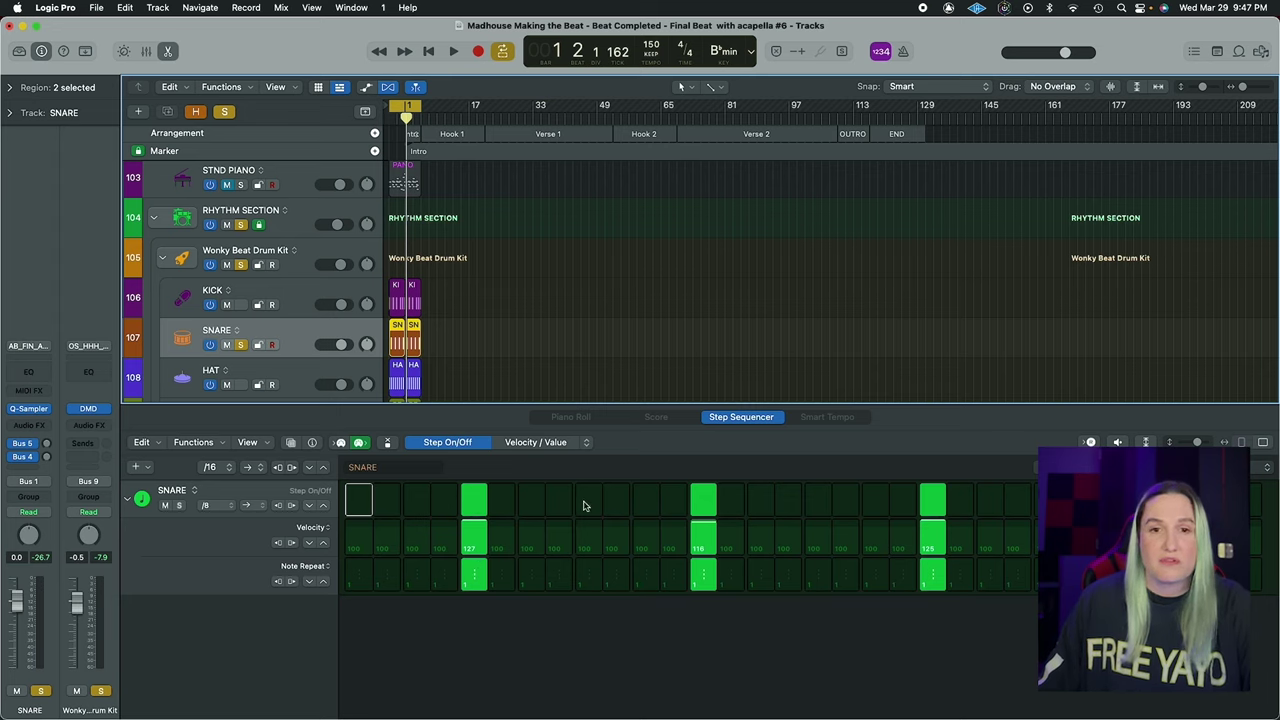
key(space)
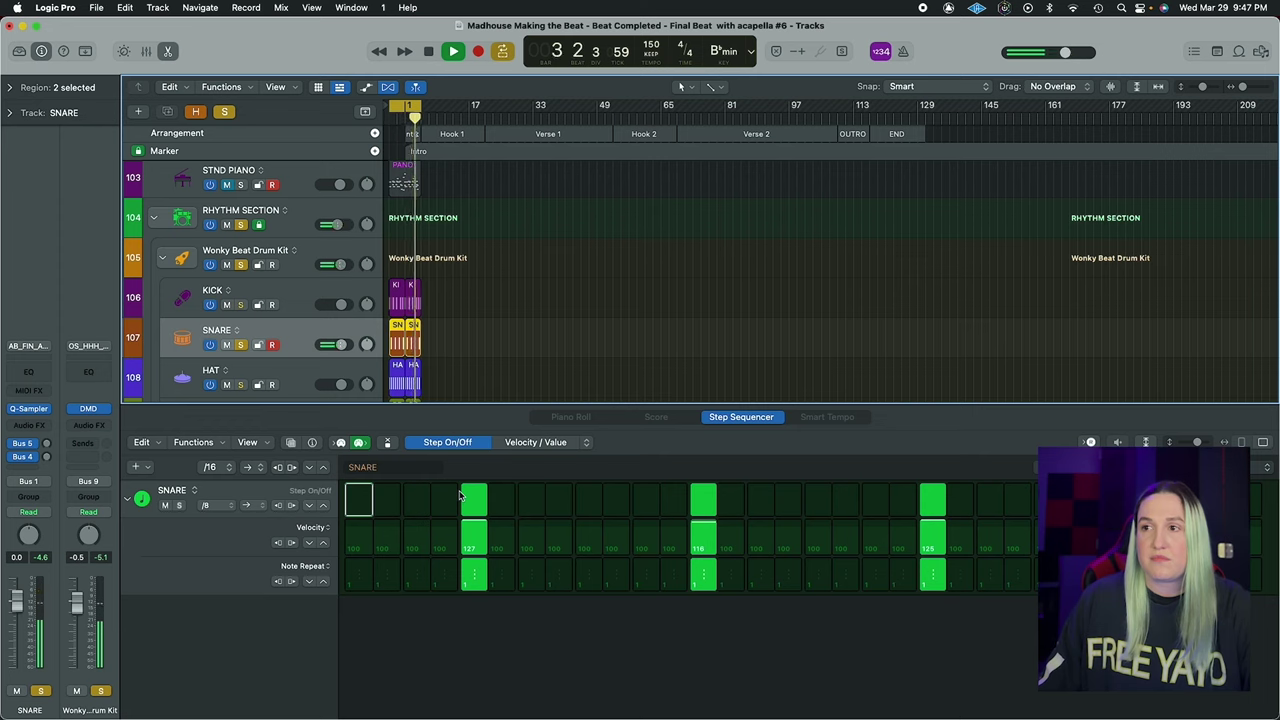
key(space)
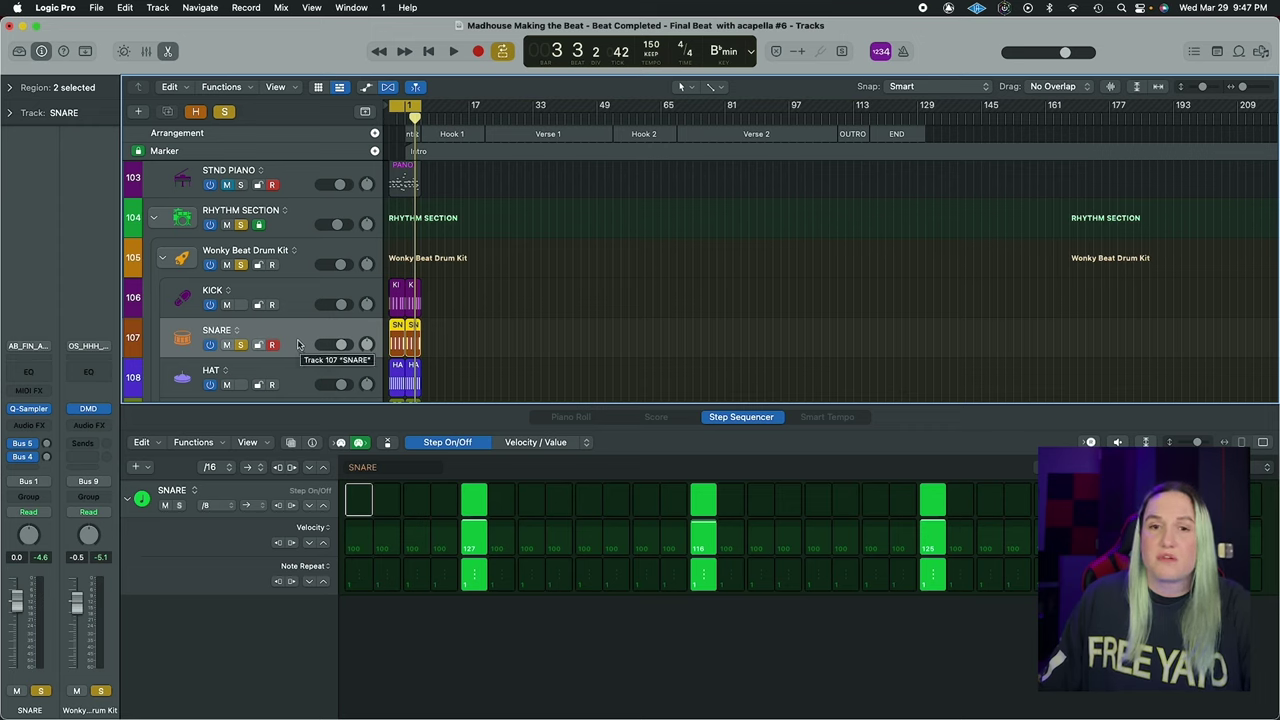
Take solo off SNARE and solo the HAT track instead
click(226, 344)
click(240, 384)
scroll(325, 368, down, 1)
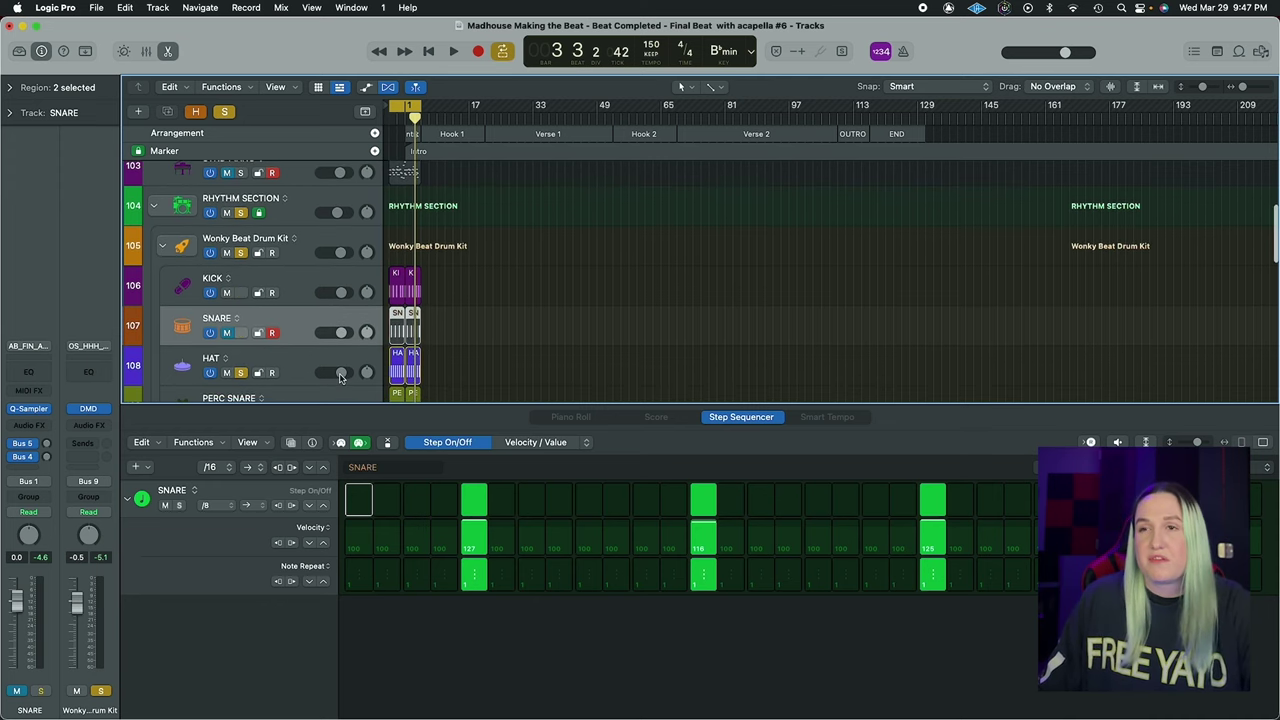
scroll(340, 376, down, 3)
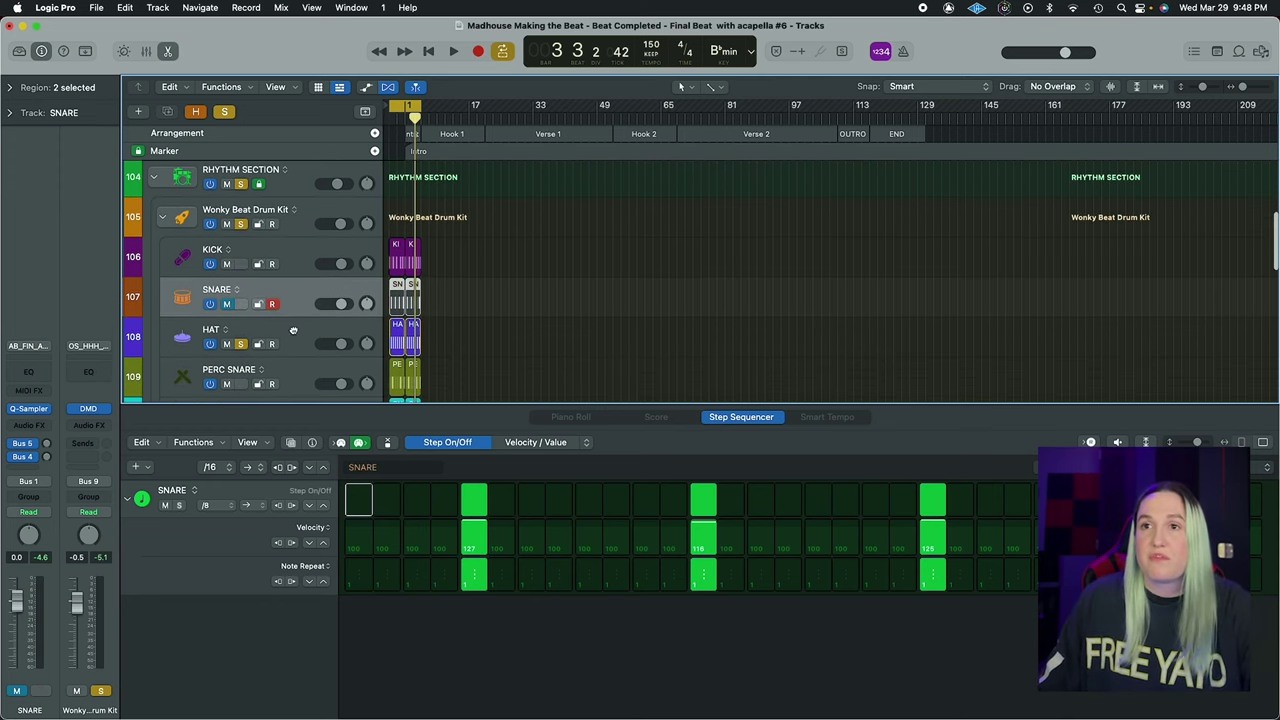
Select HAT, show the SNAP pattern, and enlarge the Step Sequencer to fill most of the window
click(293, 330)
click(393, 400)
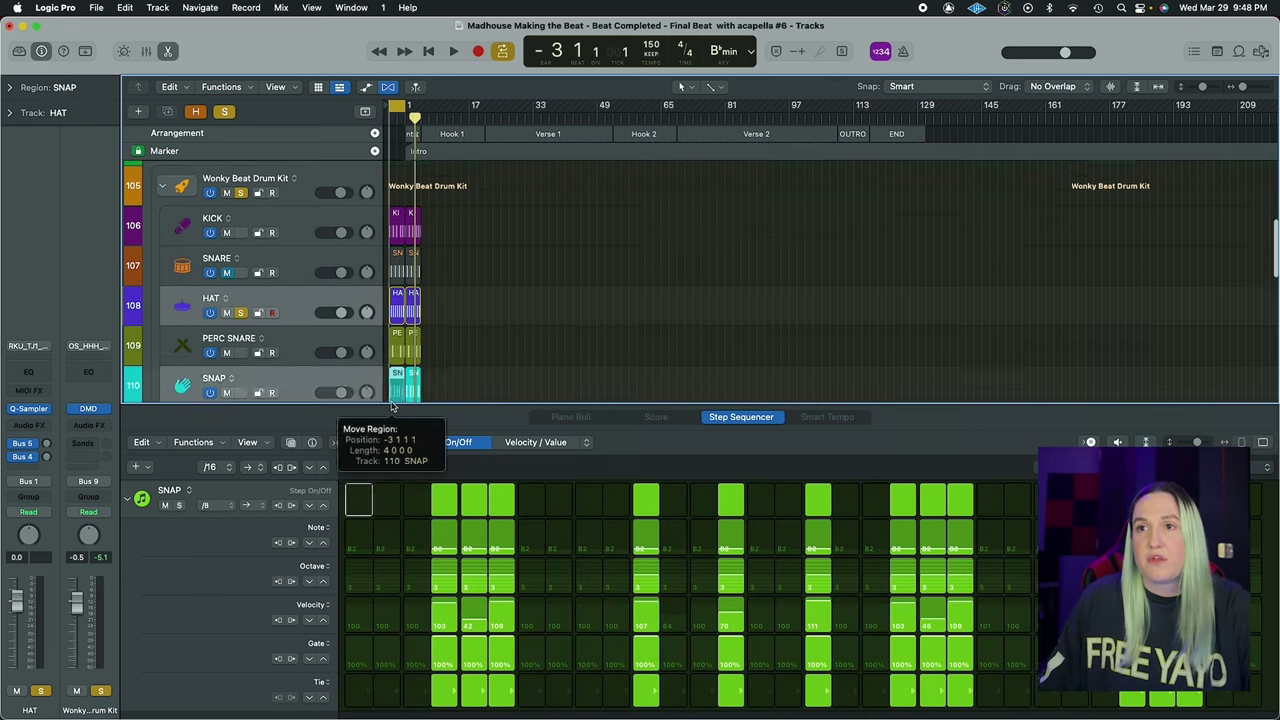
drag(393, 405, 386, 376)
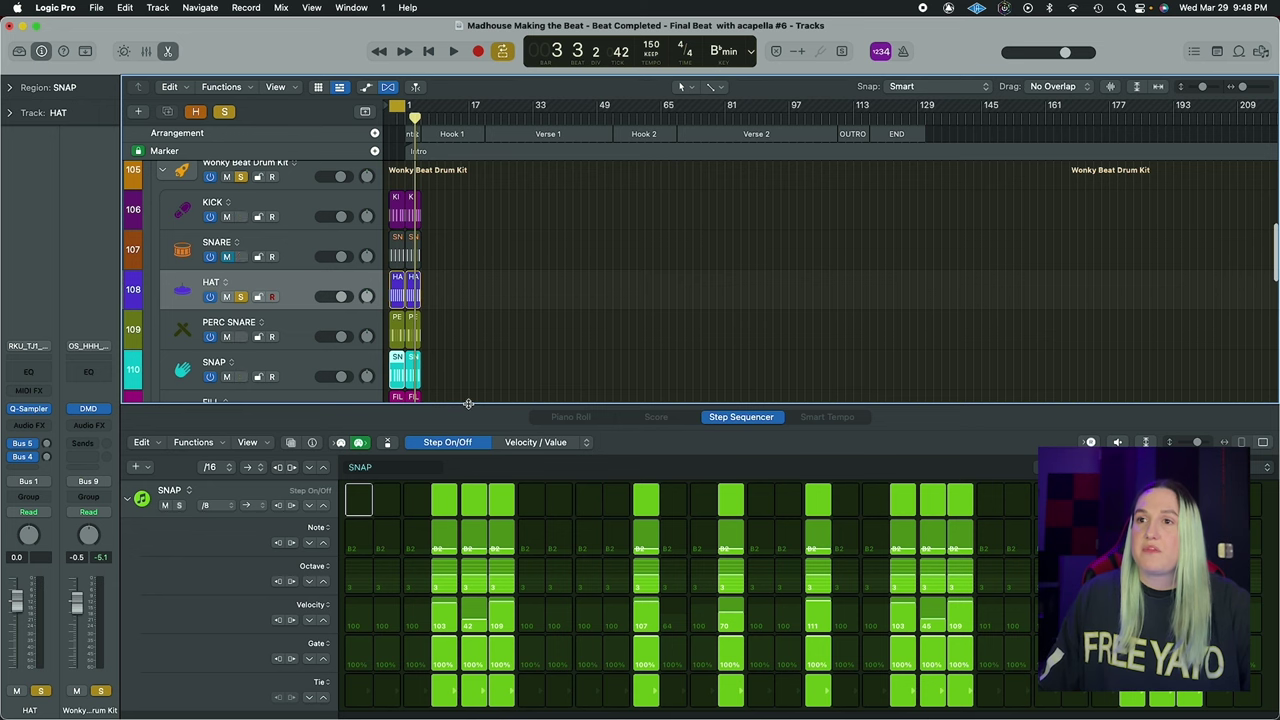
drag(468, 403, 470, 192)
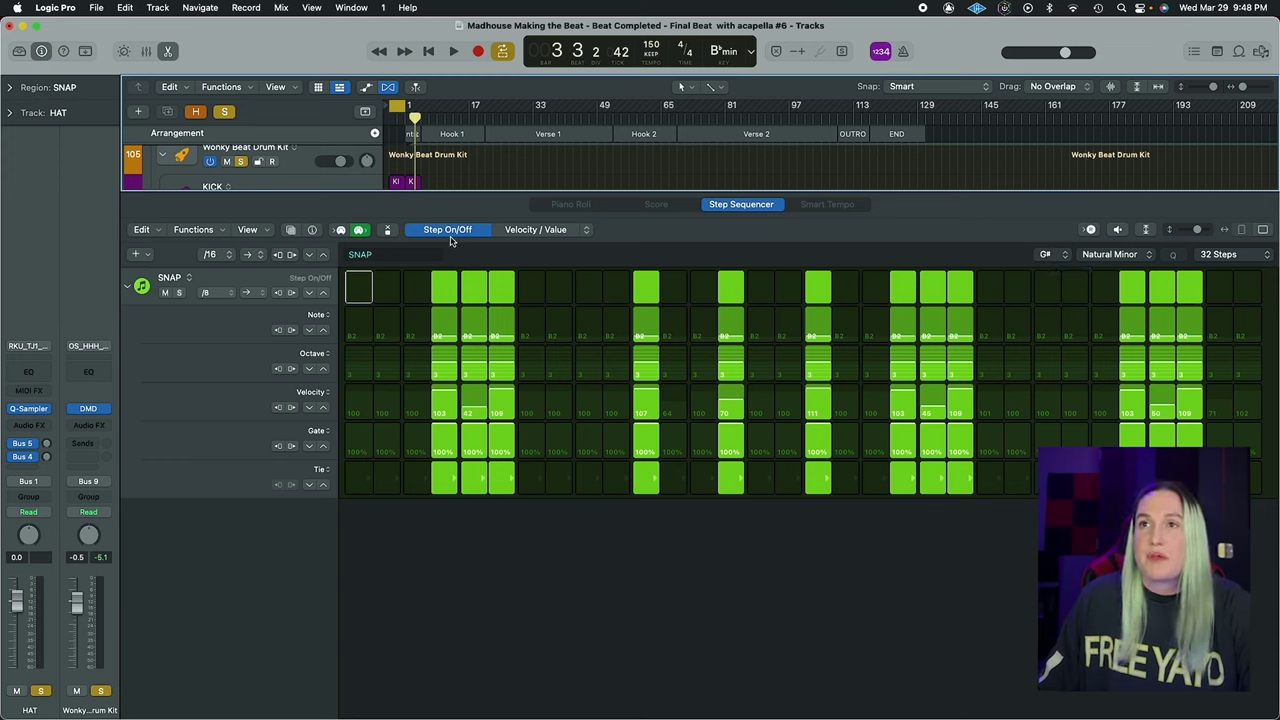
Close the editor, select and audition PERC SNARE, then open its pattern in the Step Sequencer
key(e)
click(404, 320)
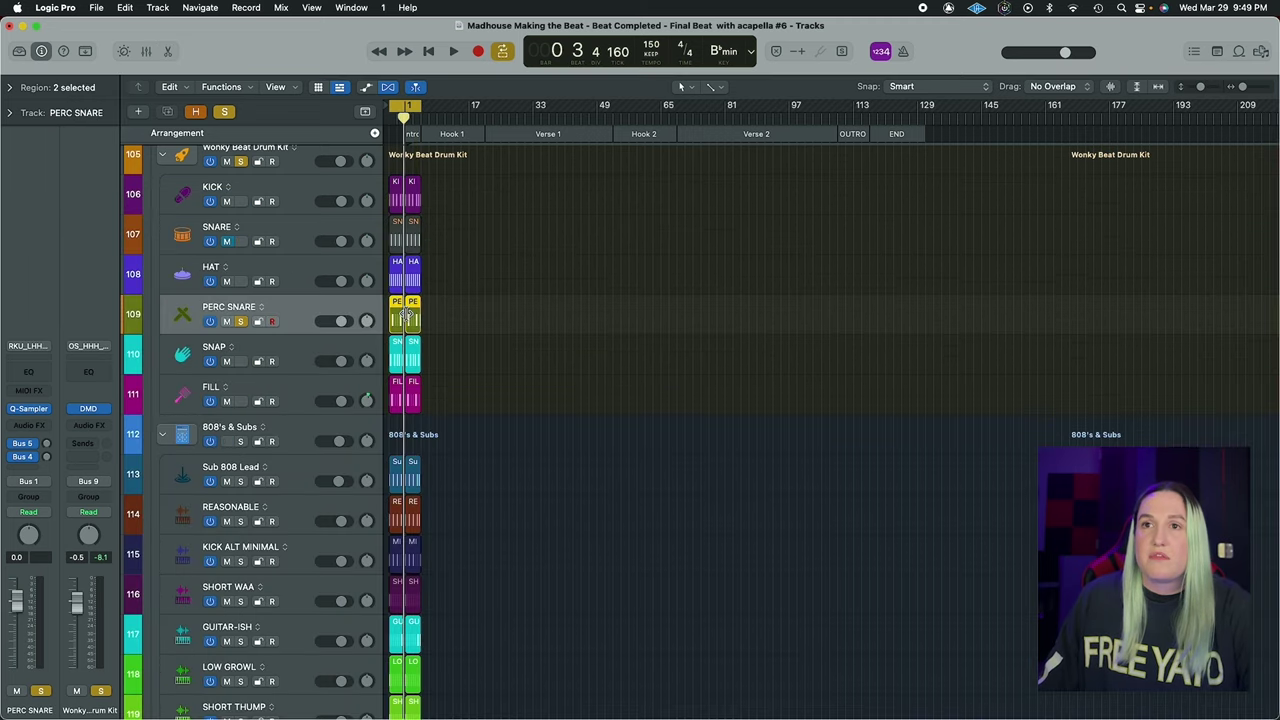
key(space)
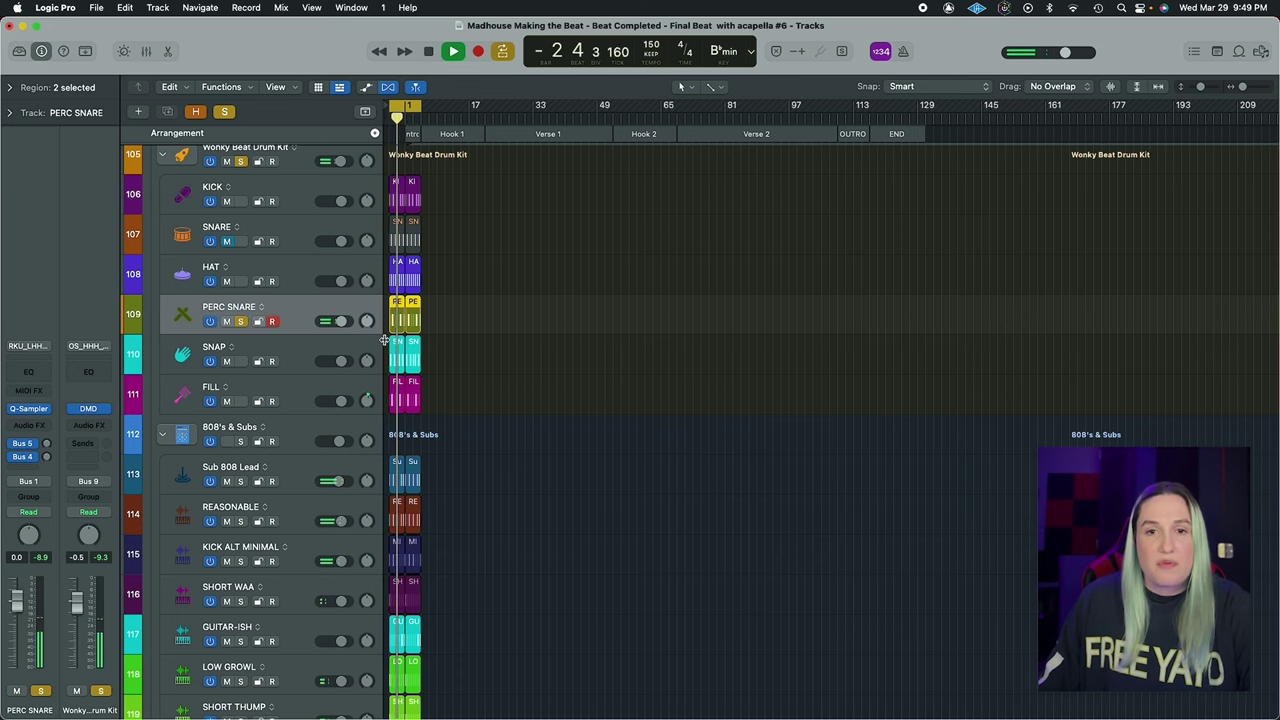
key(space)
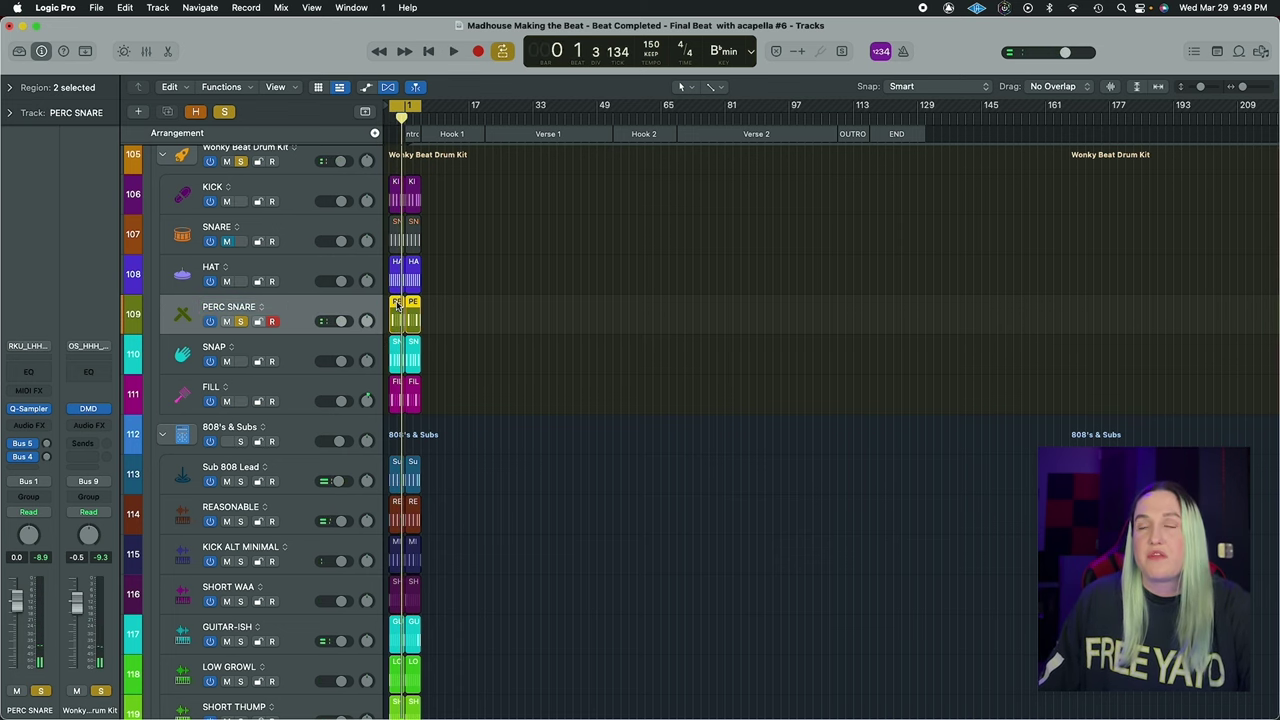
double_click(396, 306)
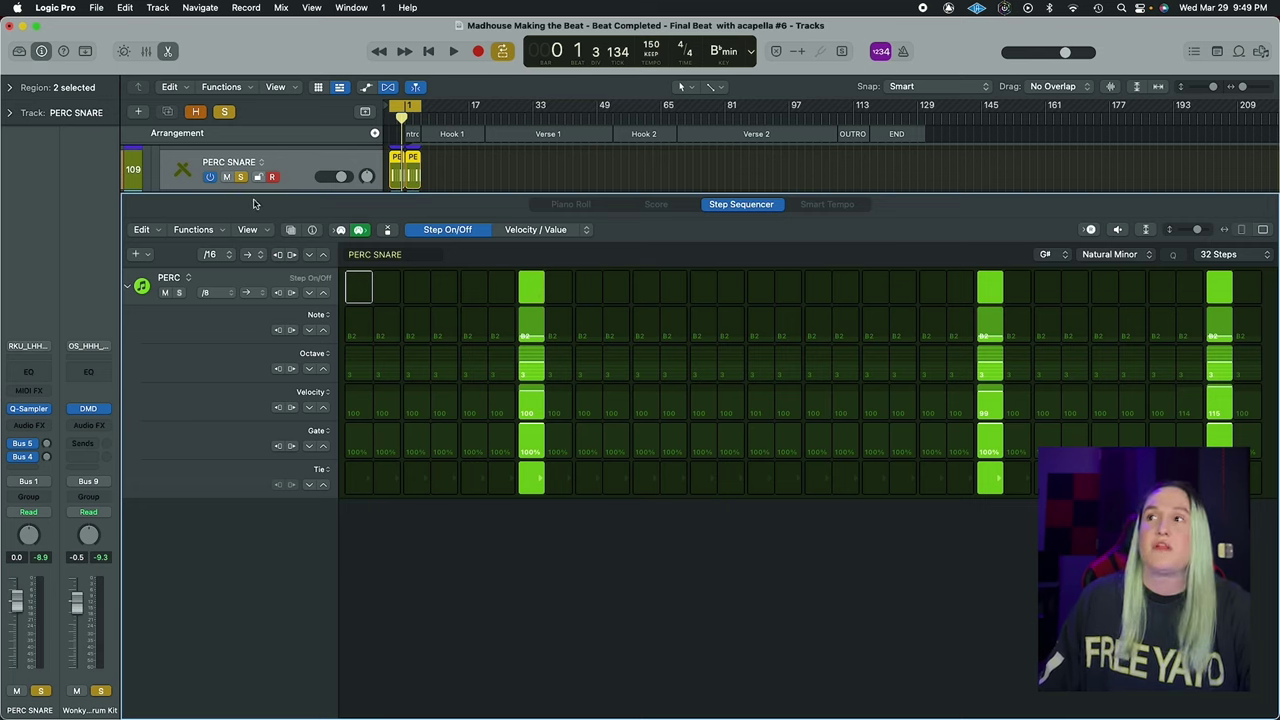
Close the Step Sequencer, then audition SNAP and FILL soloed in turn during playback, clearing both solos
click(168, 52)
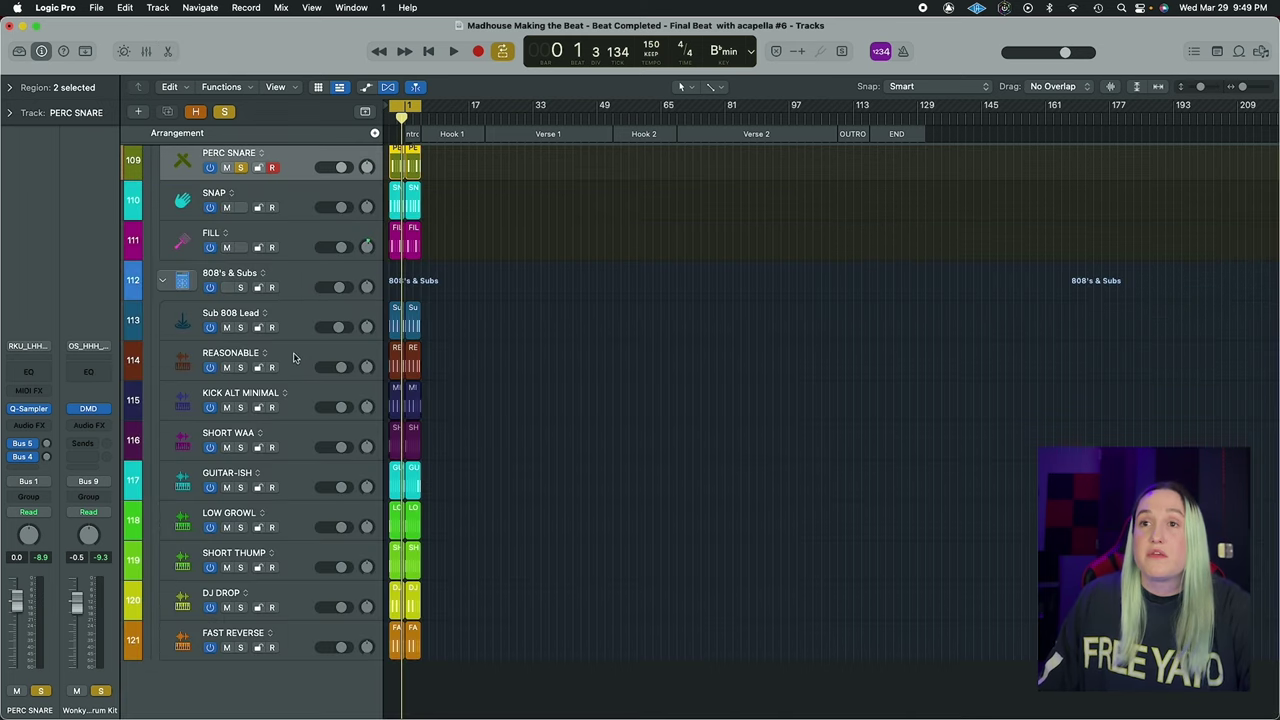
click(313, 197)
key(space)
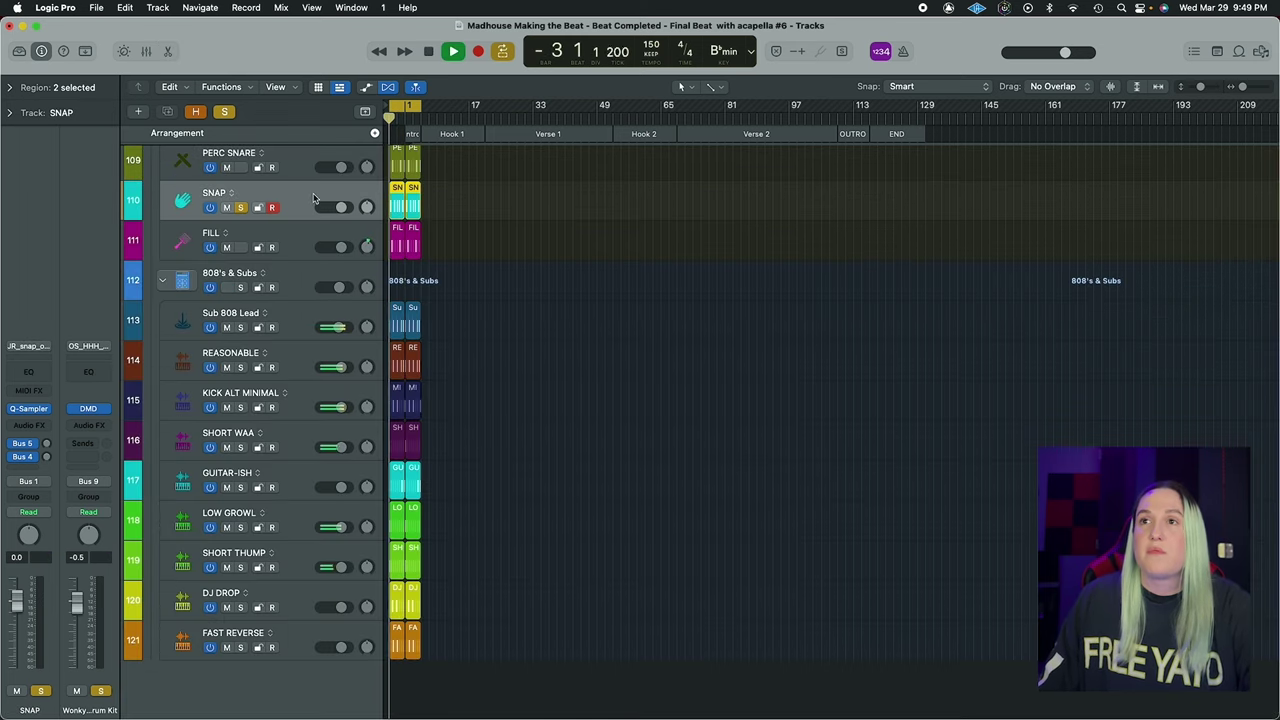
click(241, 207)
click(242, 247)
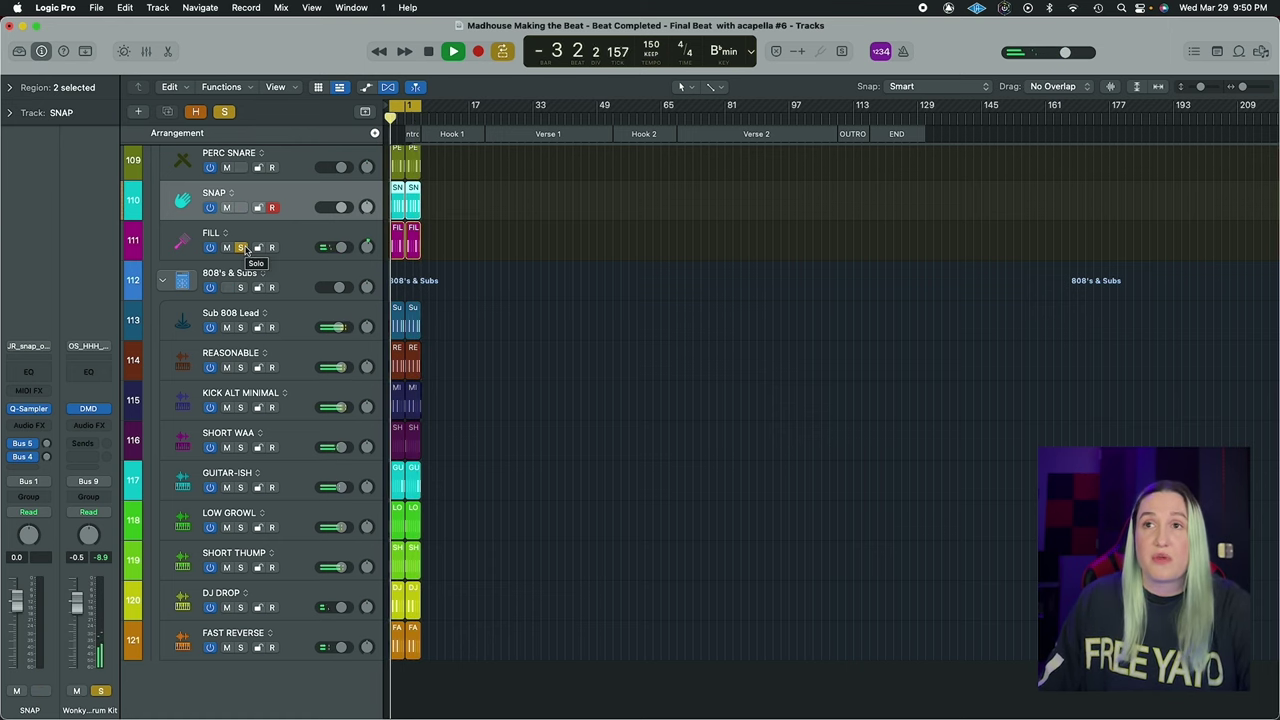
click(241, 247)
scroll(381, 336, up, 4)
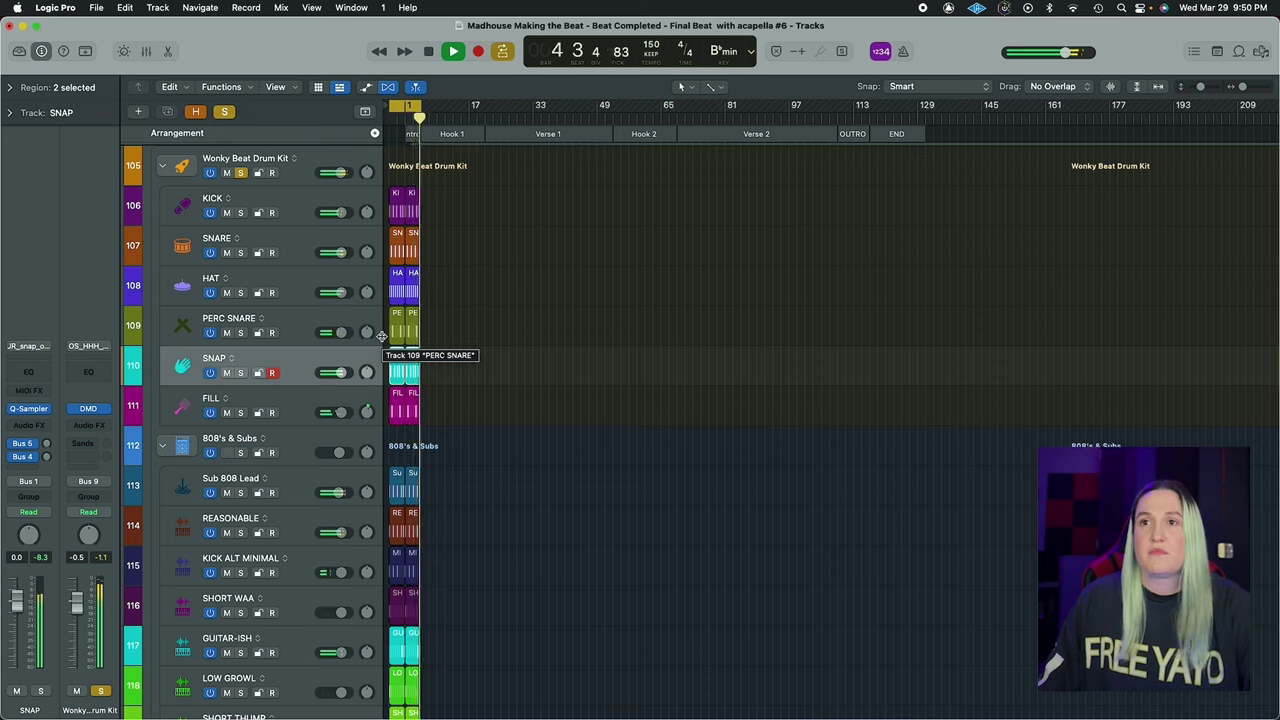
Stop playback and take solo off the Wonky Beat Drum Kit stack
key(space)
click(241, 174)
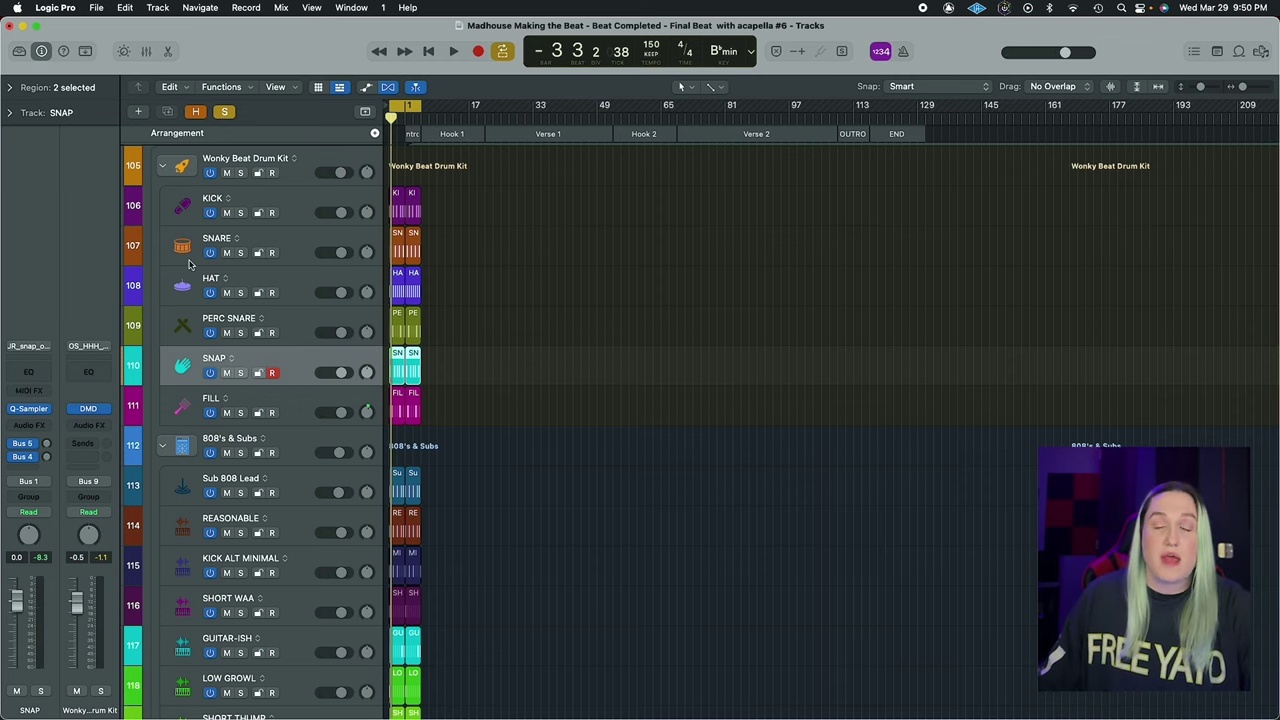
scroll(235, 286, down, 1)
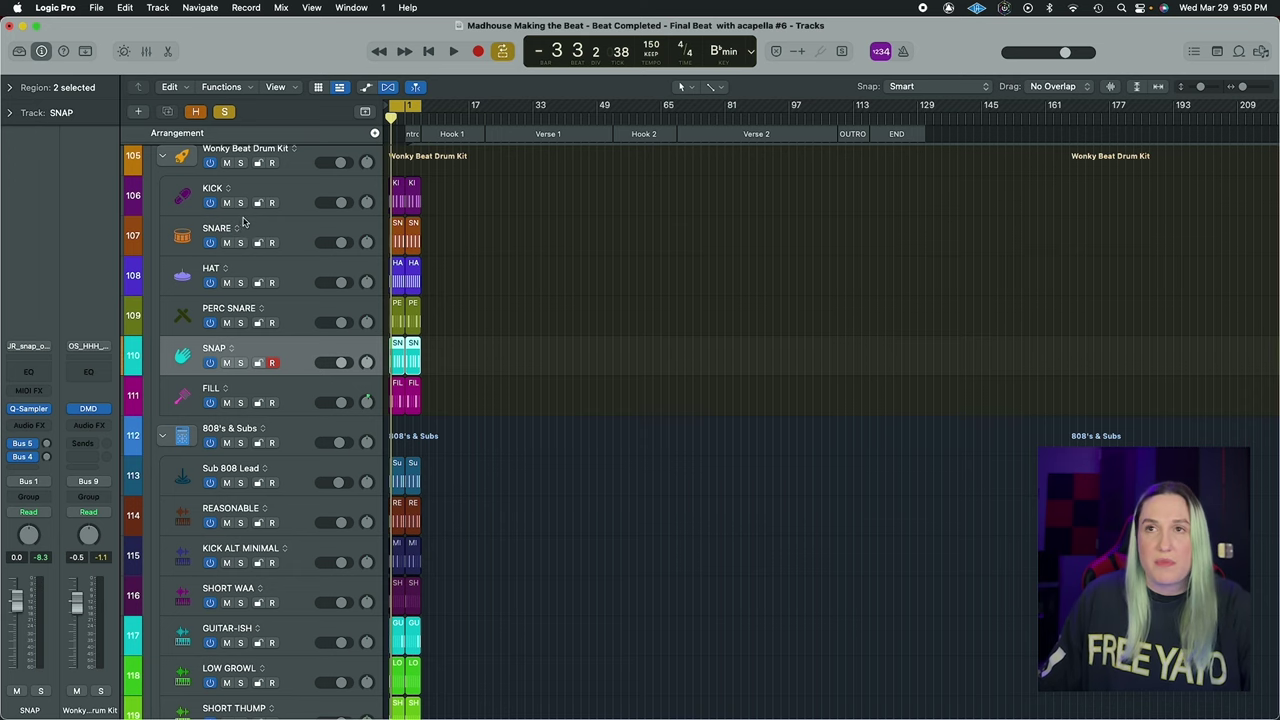
Solo the 808's & Subs stack and Sub 808 Lead, then play and view Sub 808 Lead's step pattern
scroll(240, 390, down, 2)
click(240, 392)
scroll(270, 370, down, 3)
click(308, 338)
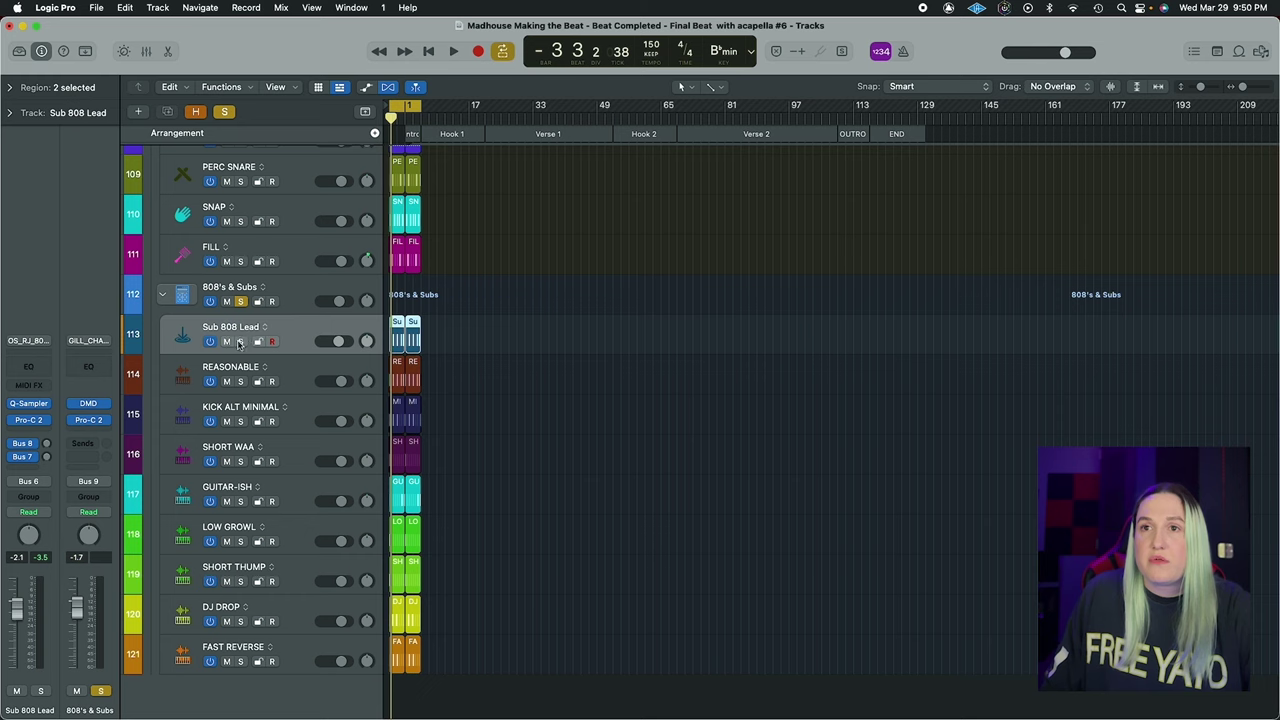
click(240, 342)
key(space)
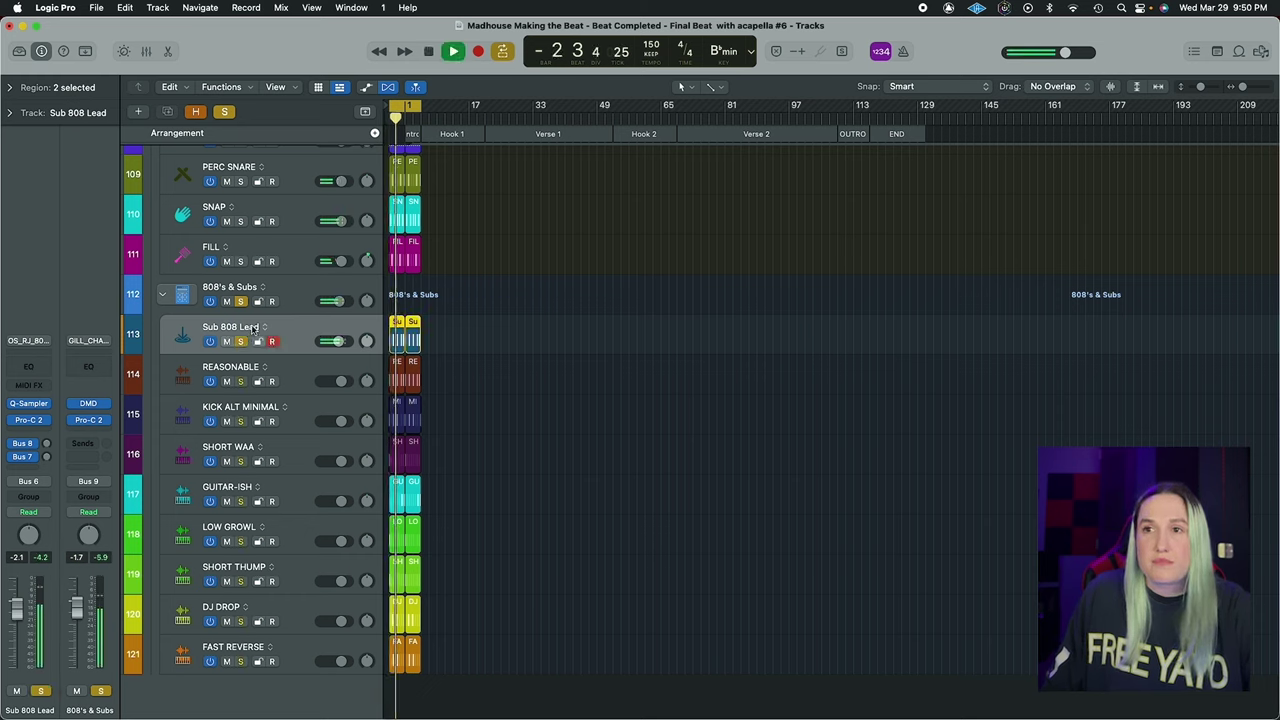
double_click(398, 325)
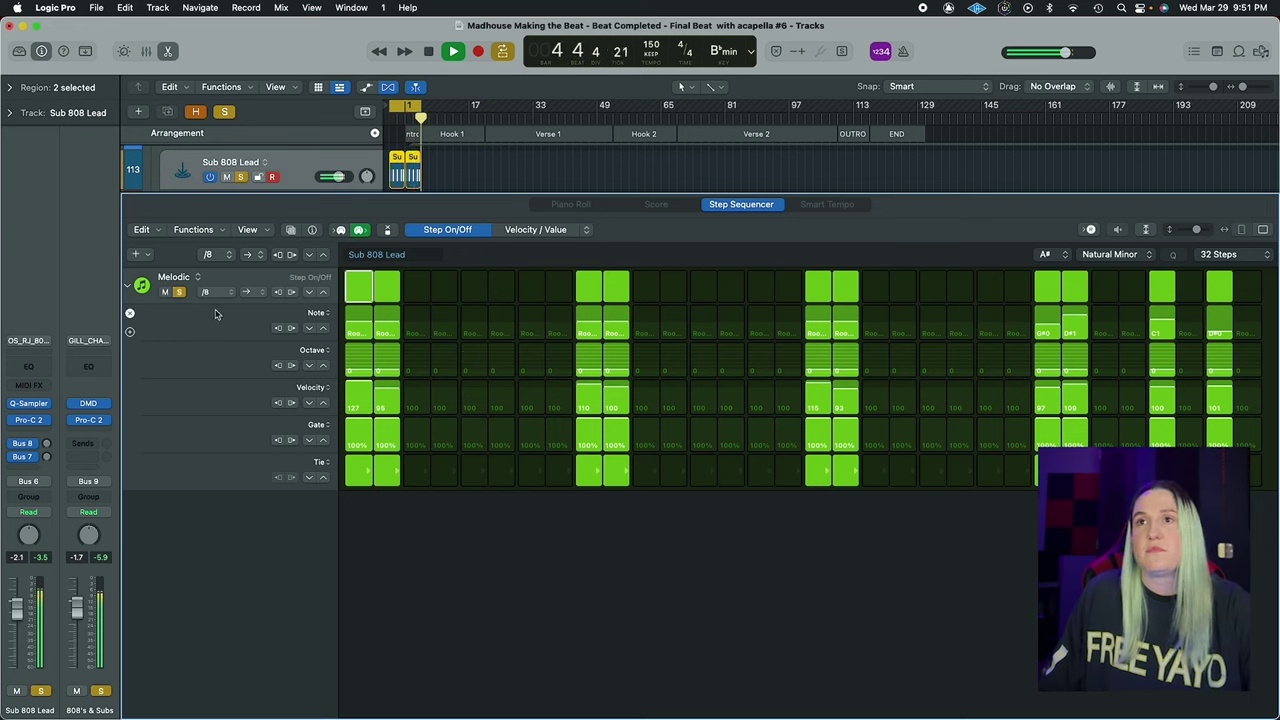
key(space)
Shrink the editor pane, show REASONABLE's pattern, and solo REASONABLE in place of Sub 808 Lead
drag(270, 229, 277, 545)
click(295, 208)
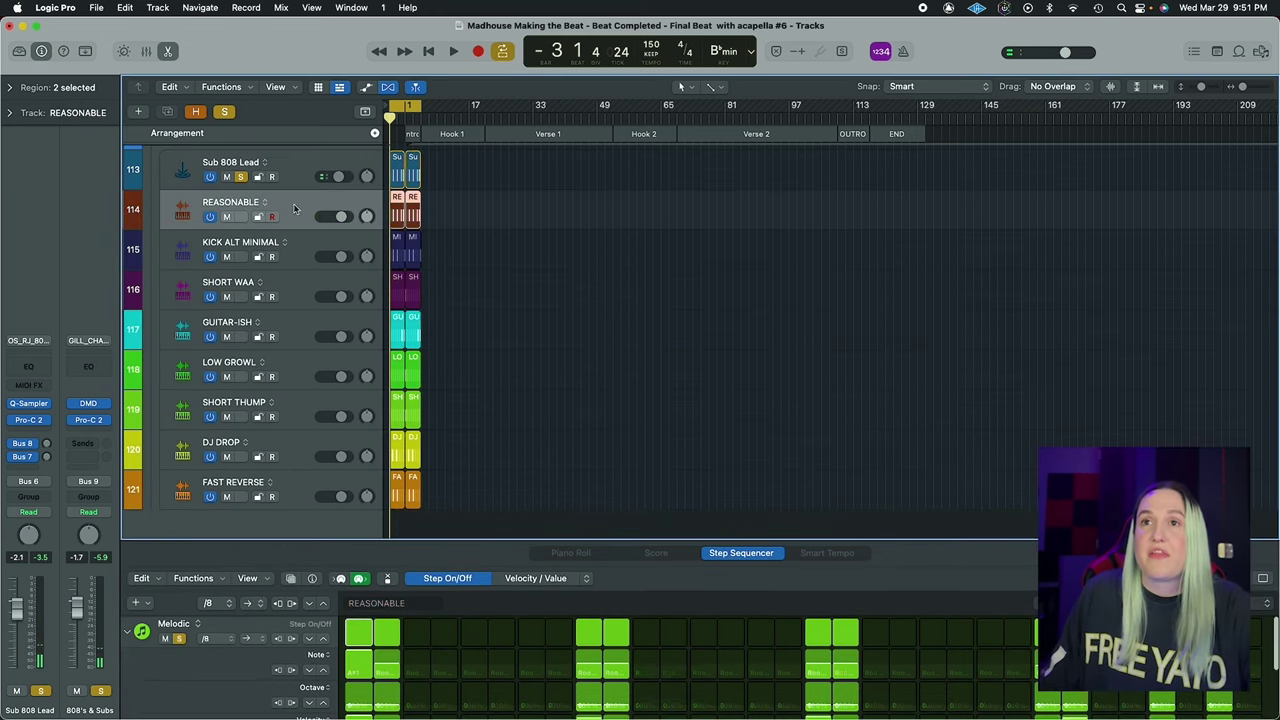
click(241, 177)
click(240, 217)
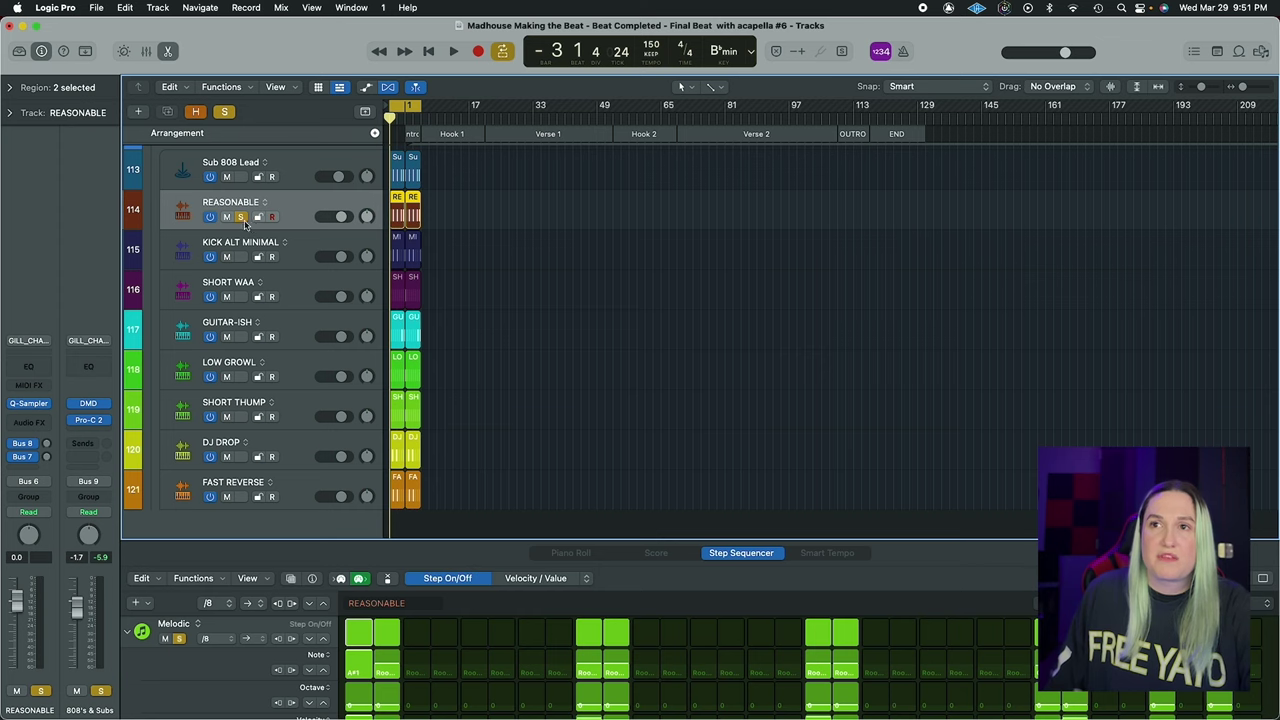
click(245, 217)
click(241, 217)
Play REASONABLE together with Sub 808 Lead soloed, then unsolo REASONABLE
click(240, 178)
key(space)
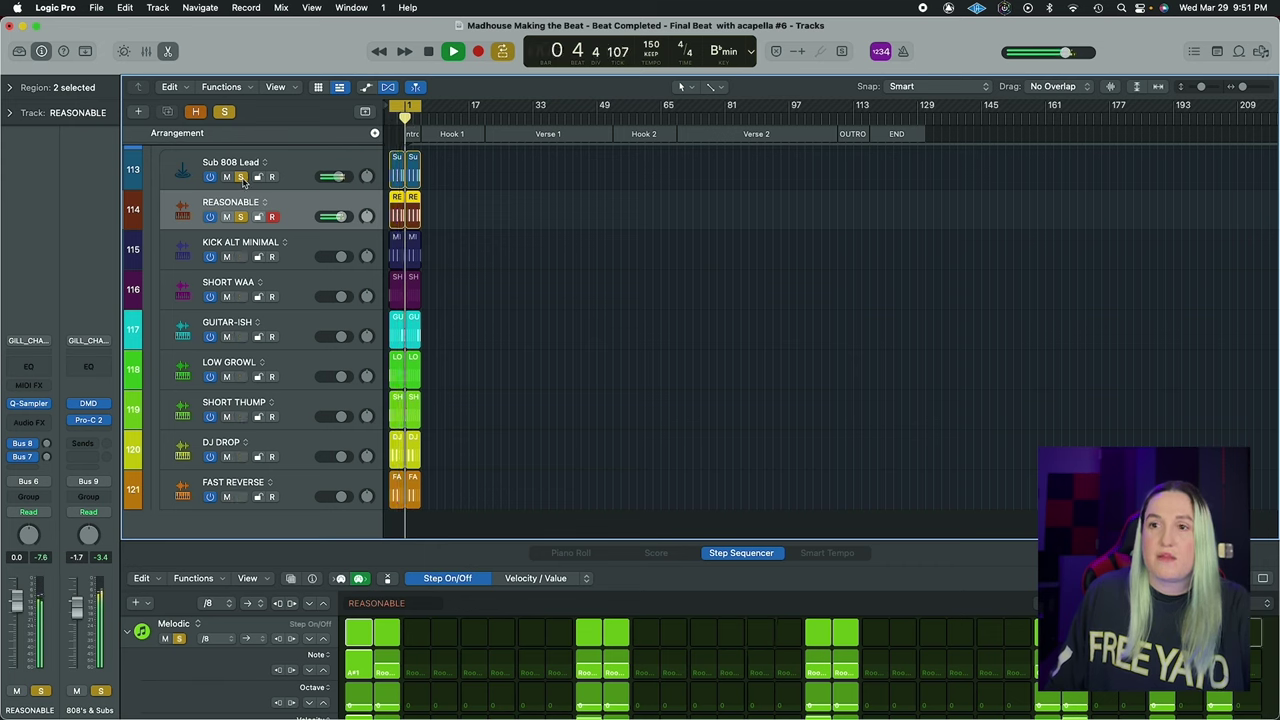
key(space)
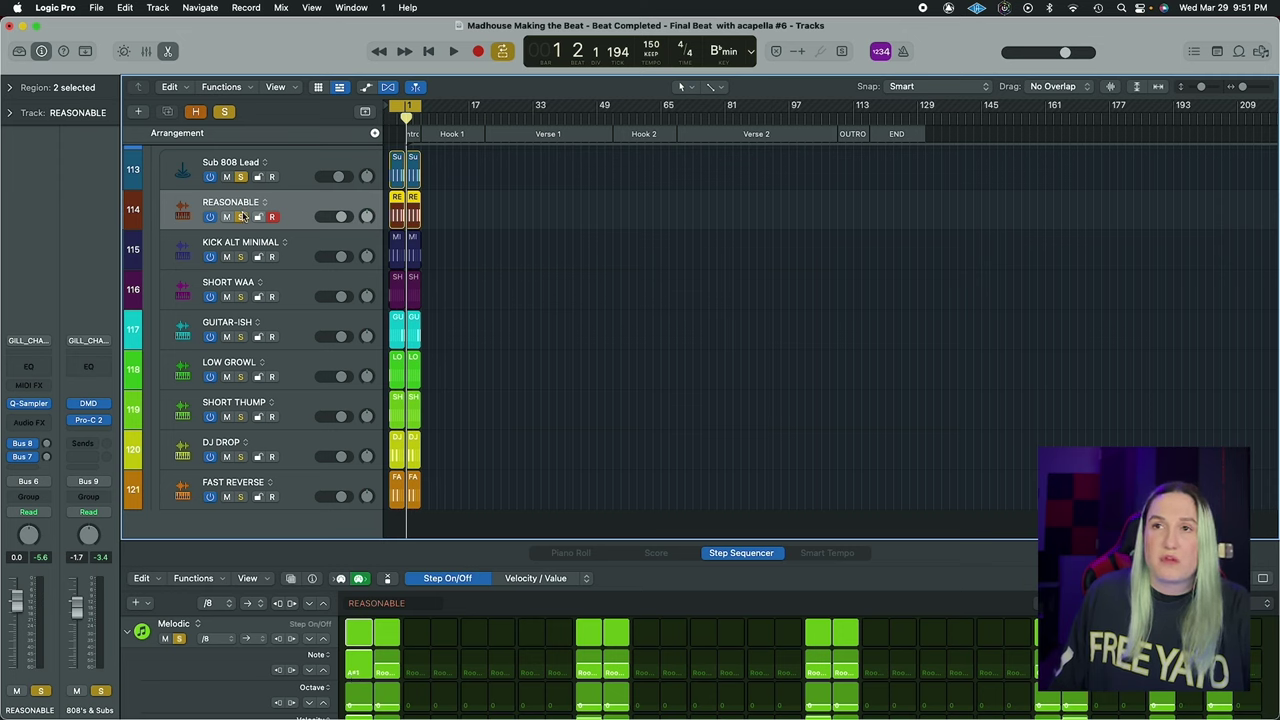
click(241, 217)
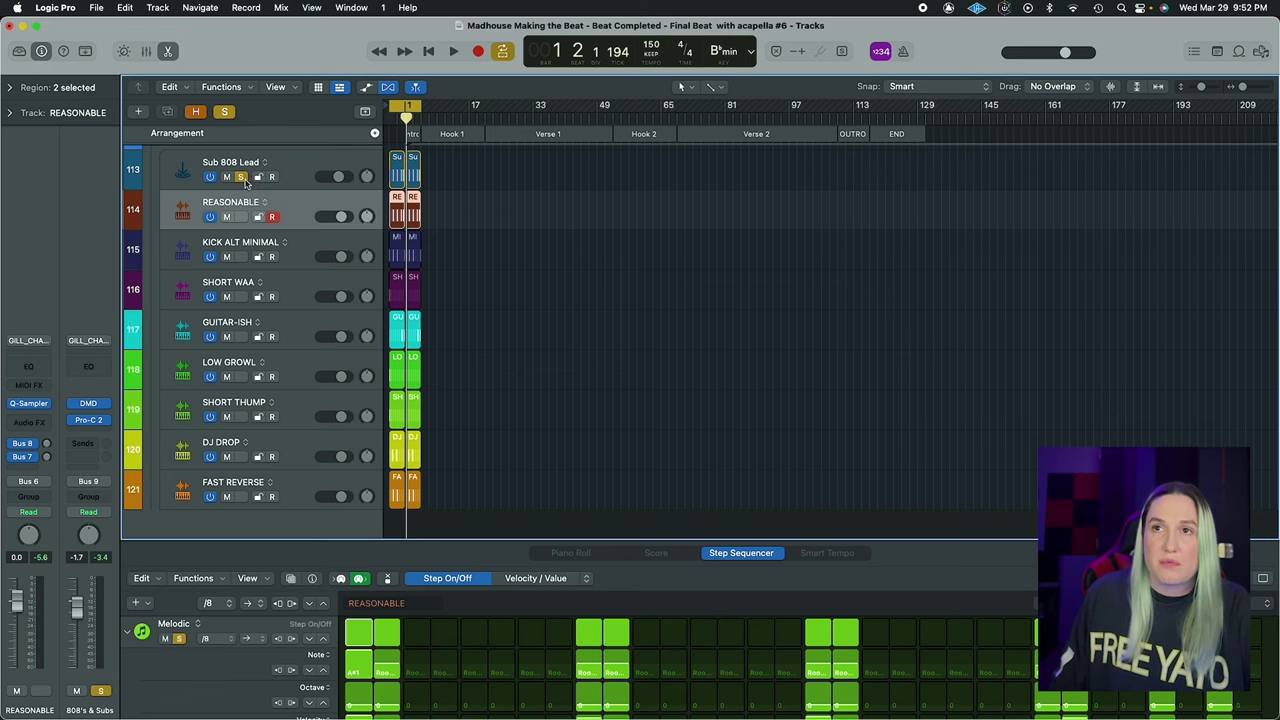
Show and solo KICK ALT MINIMAL, adding Sub 808 Lead and REASONABLE to the solo during playback
click(300, 261)
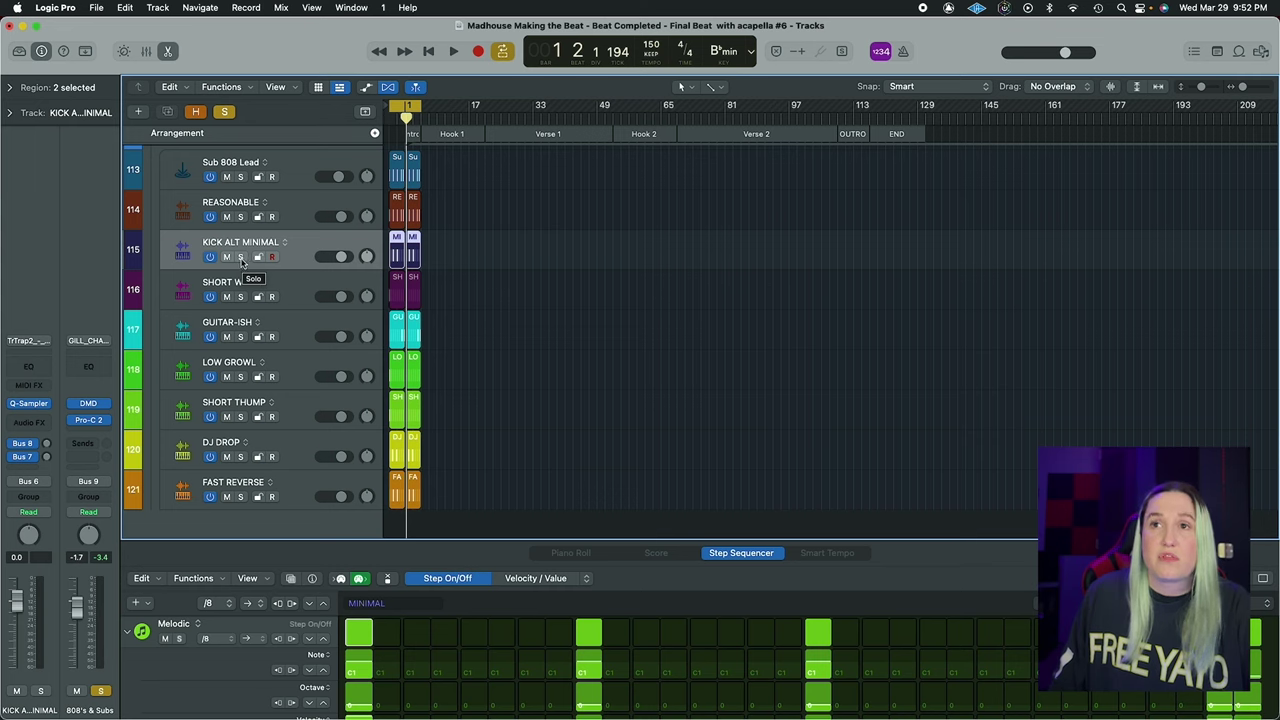
click(241, 258)
key(space)
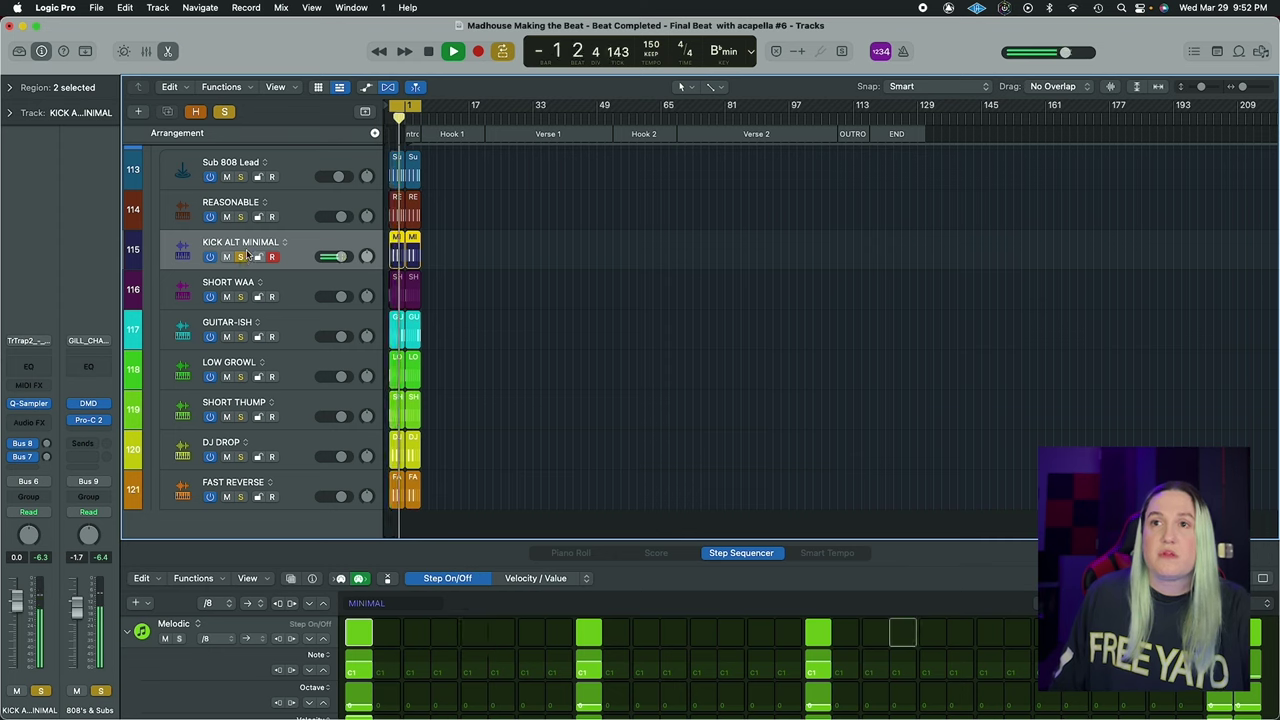
click(241, 177)
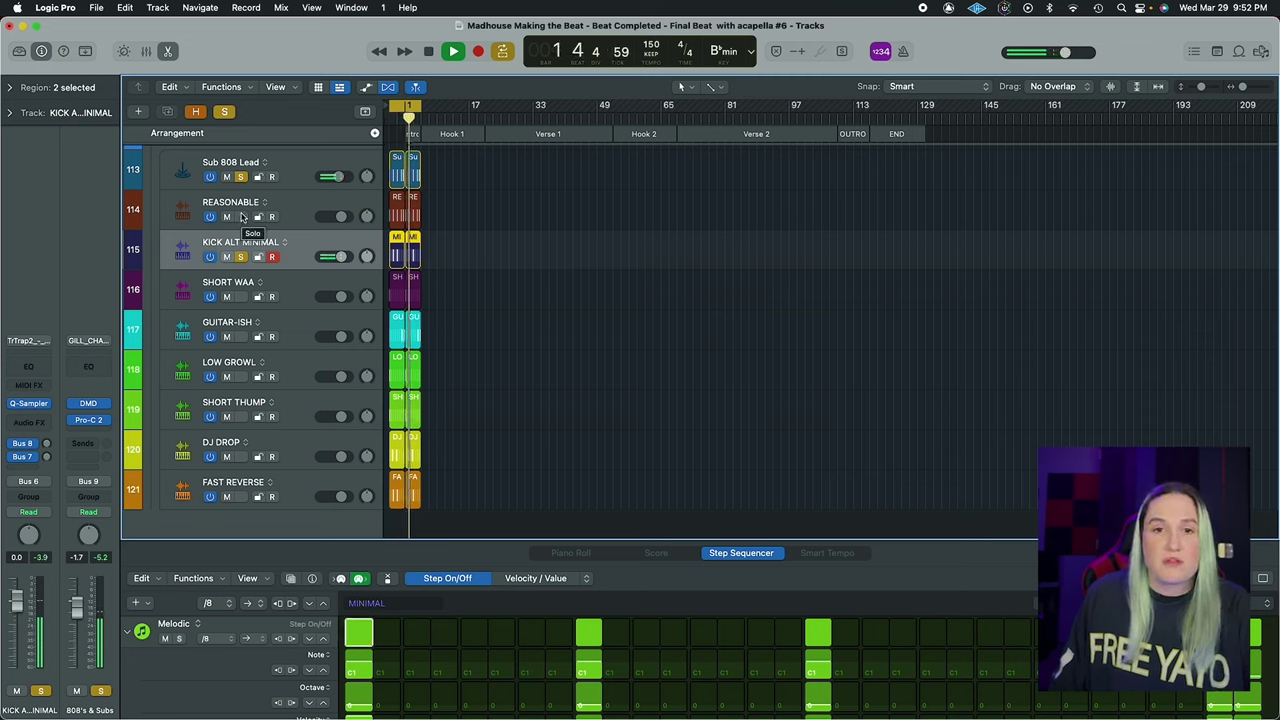
click(241, 217)
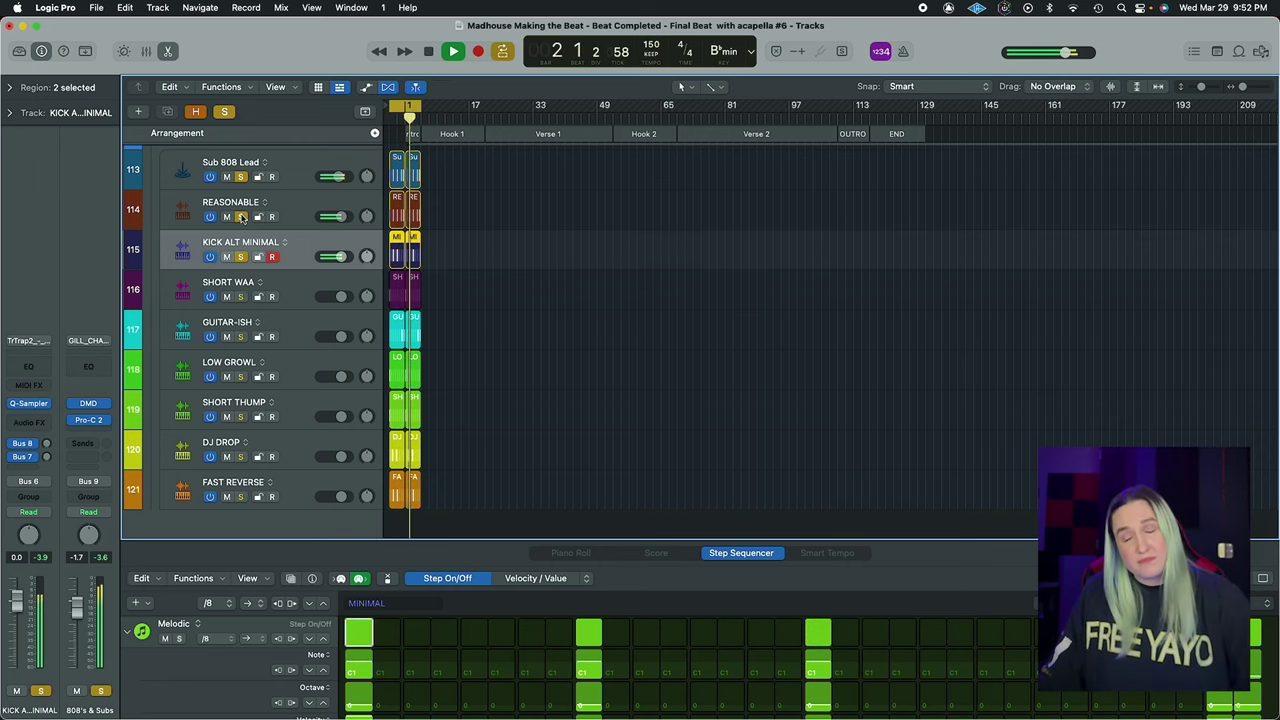
key(space)
Clear the REASONABLE, KICK ALT MINIMAL and Sub 808 Lead solos, then solo and select SHORT WAA
click(241, 217)
click(242, 257)
click(241, 217)
click(241, 177)
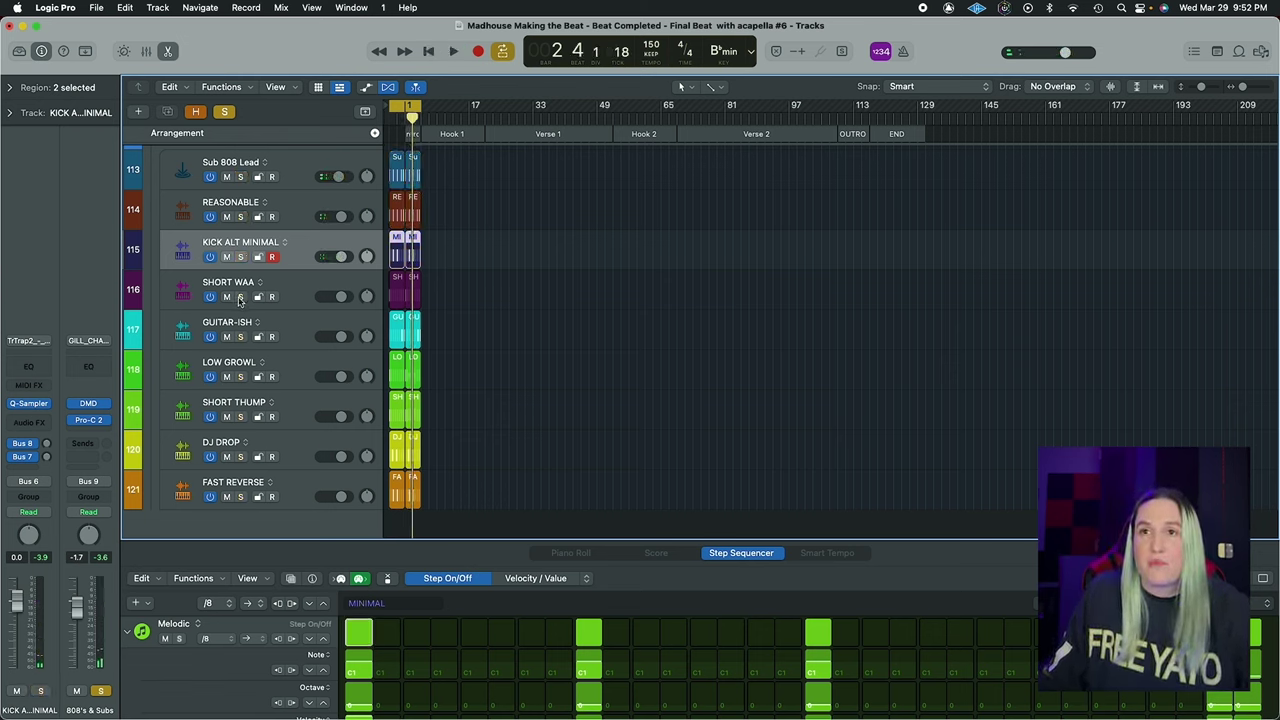
click(241, 297)
click(289, 289)
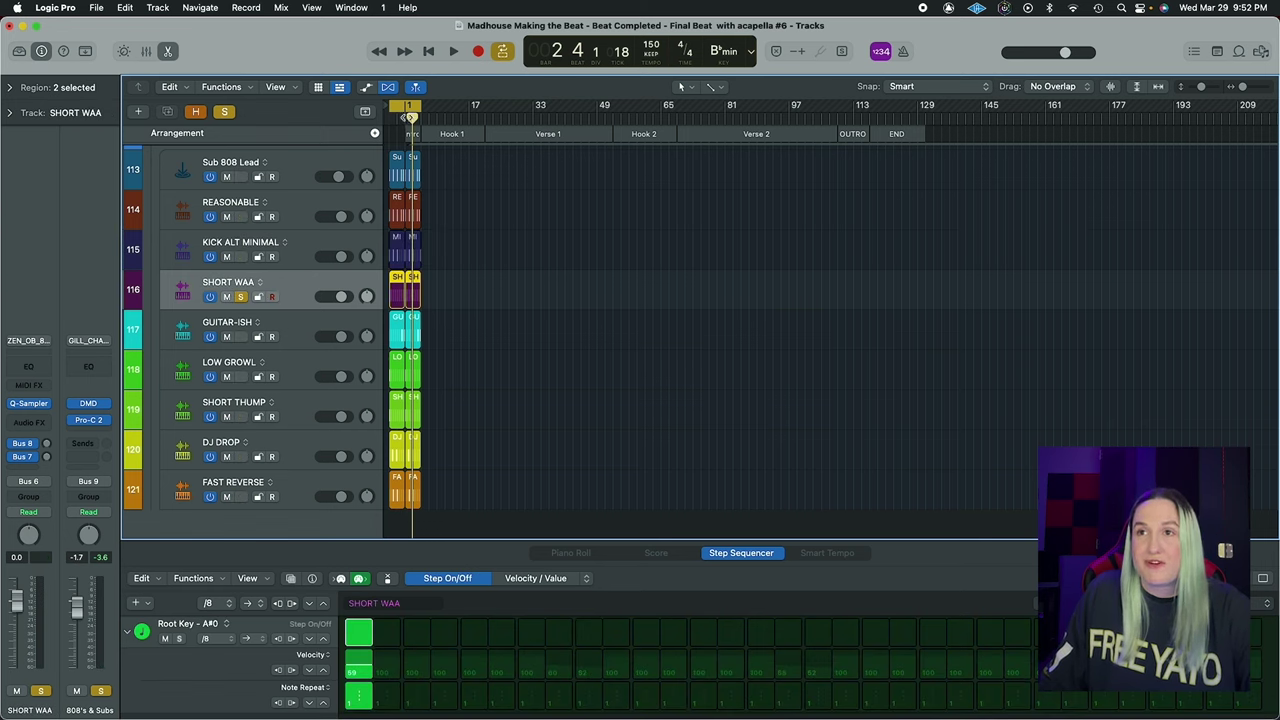
Play SHORT WAA from the project start, then take its solo off
key(Return)
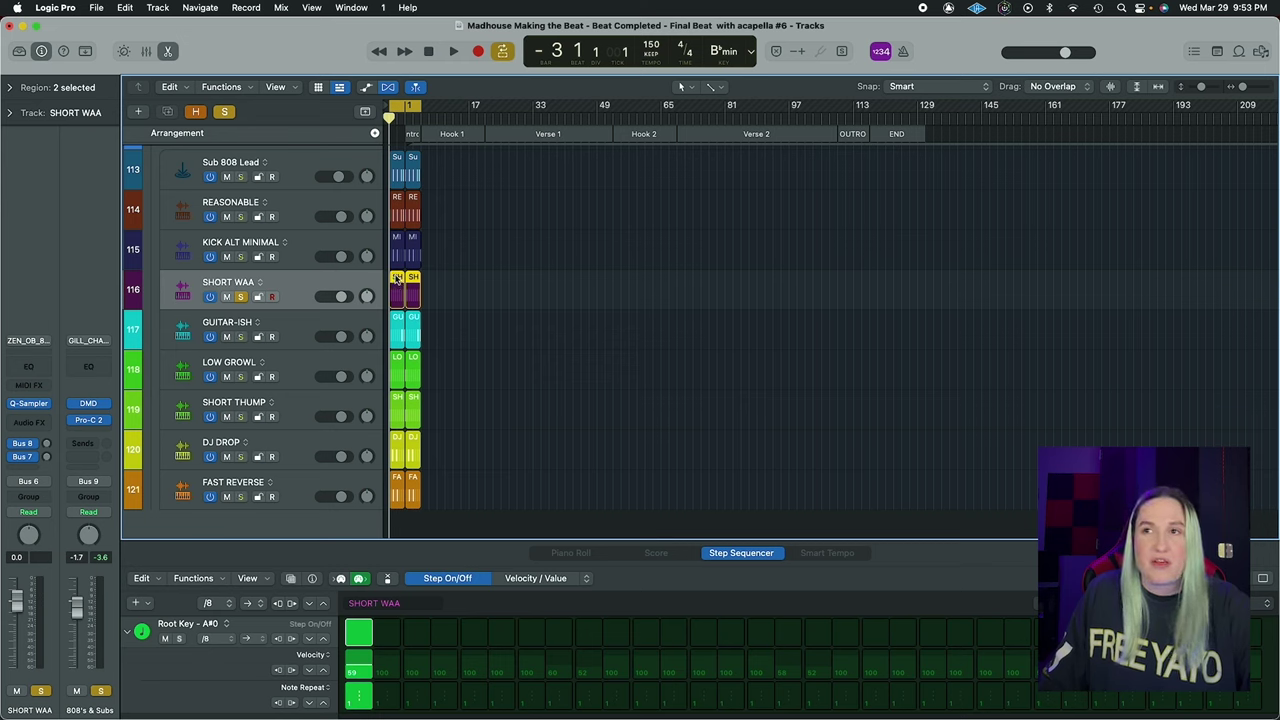
key(space)
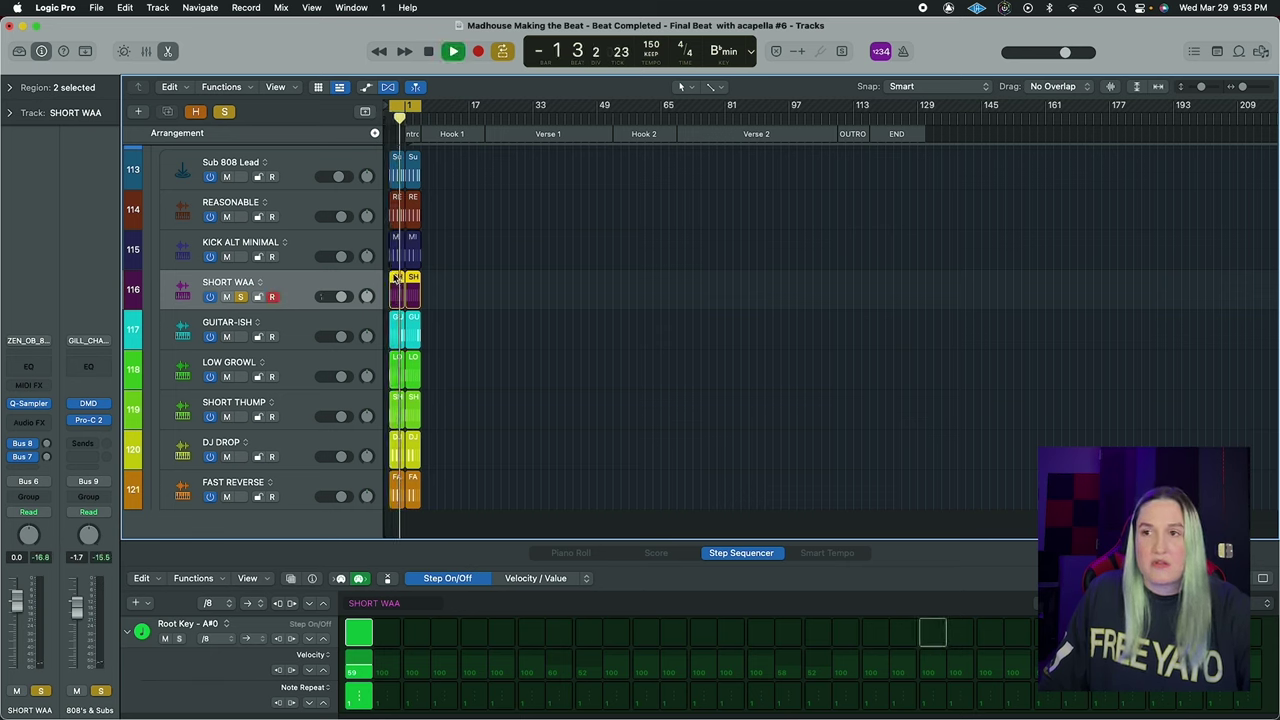
key(space)
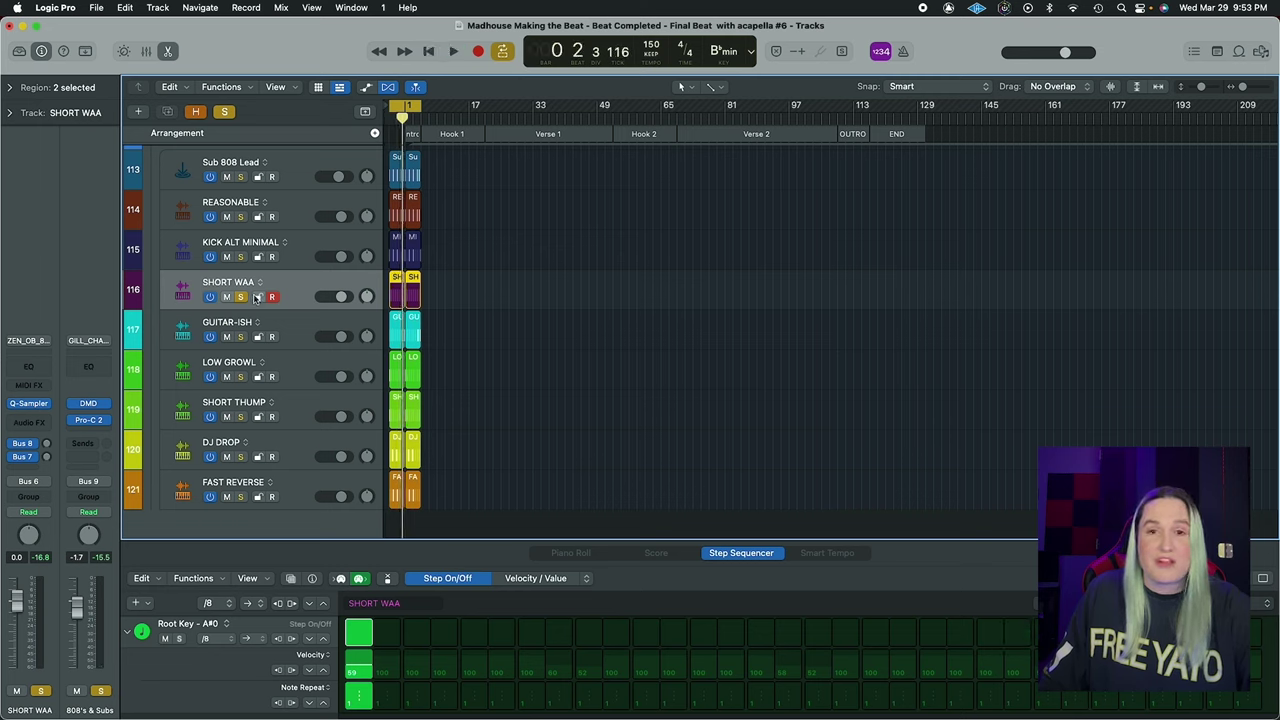
click(240, 297)
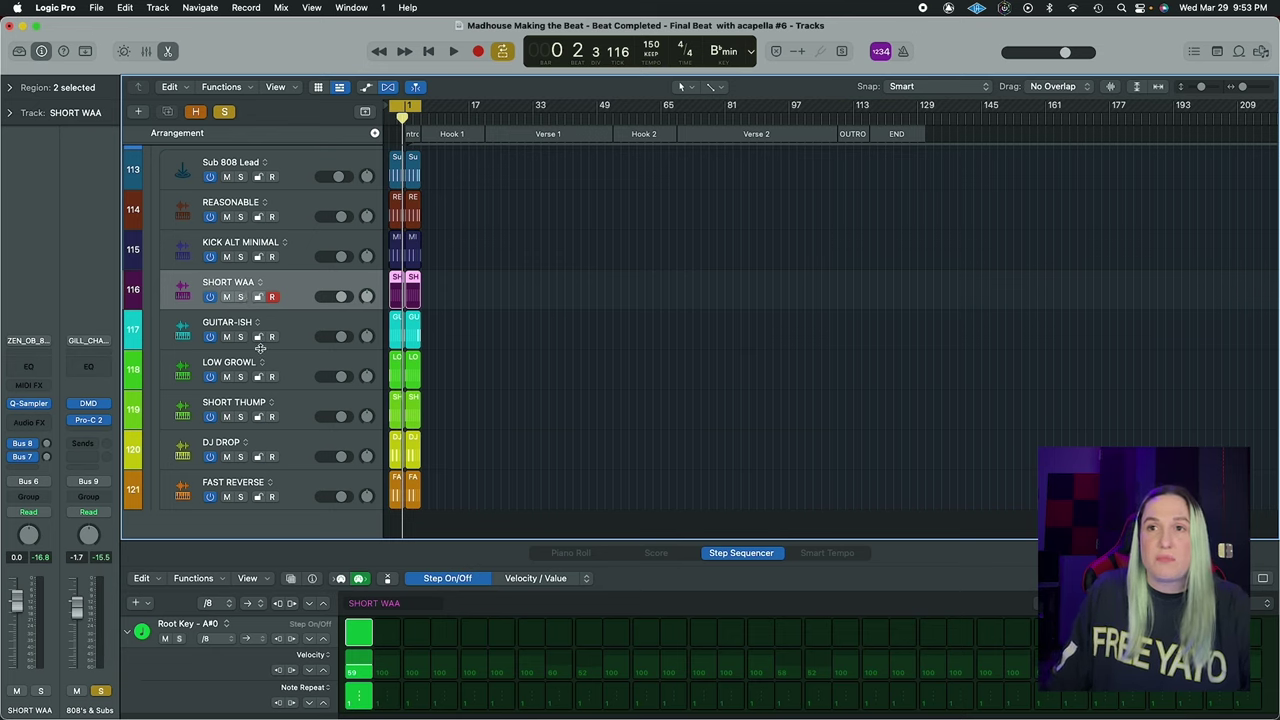
Solo GUITAR-ISH, leaving it unmuted, and show its step pattern
click(226, 337)
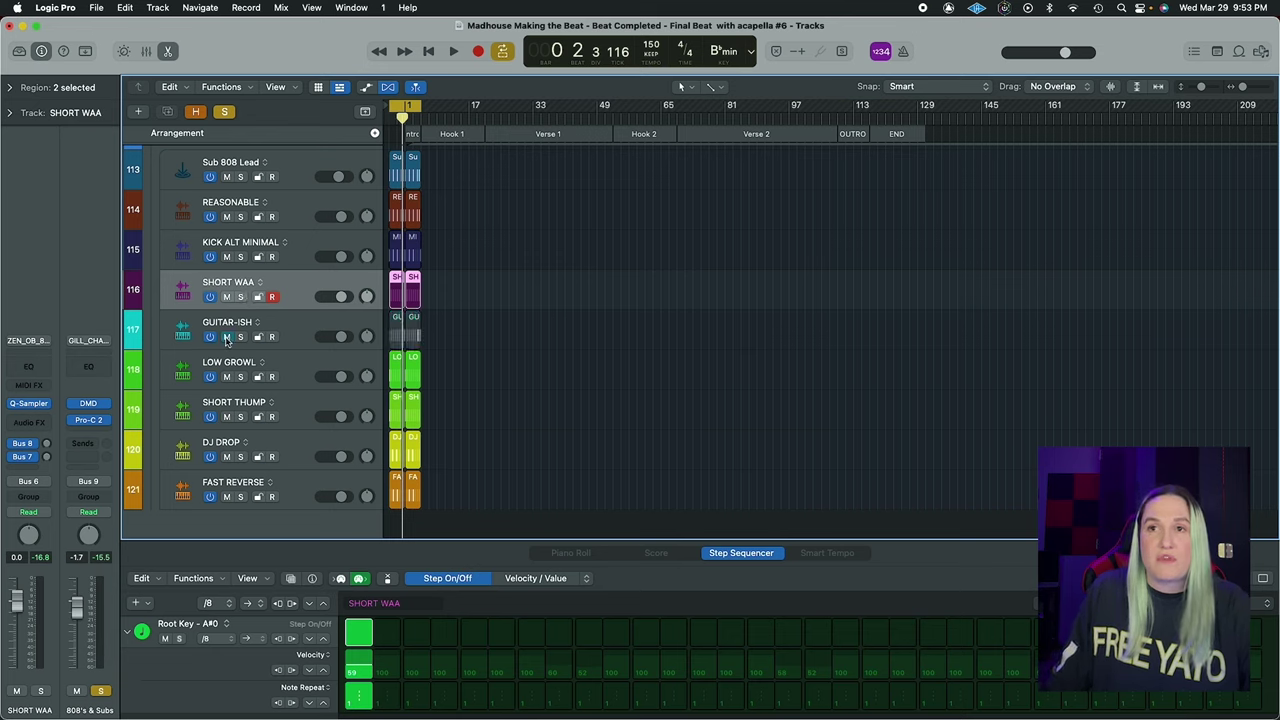
click(226, 337)
click(240, 337)
click(290, 328)
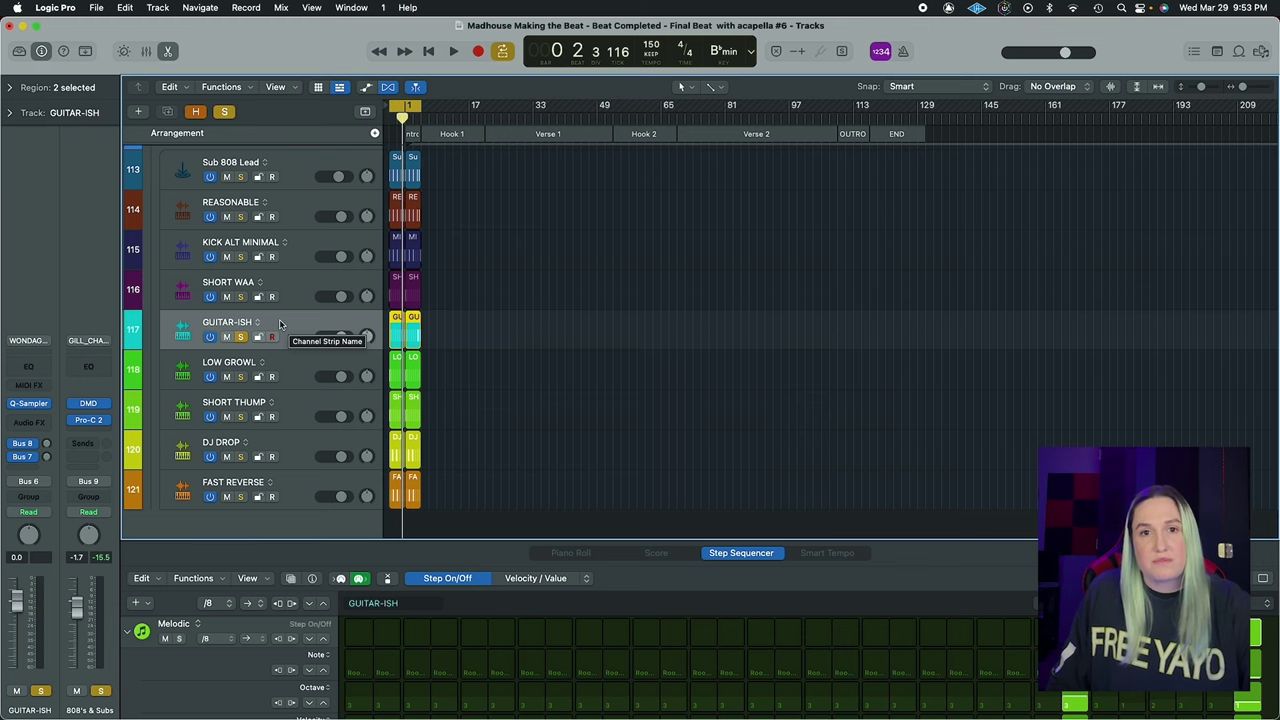
Play with a count-in, stop, and take solo off GUITAR-ISH
key(r)
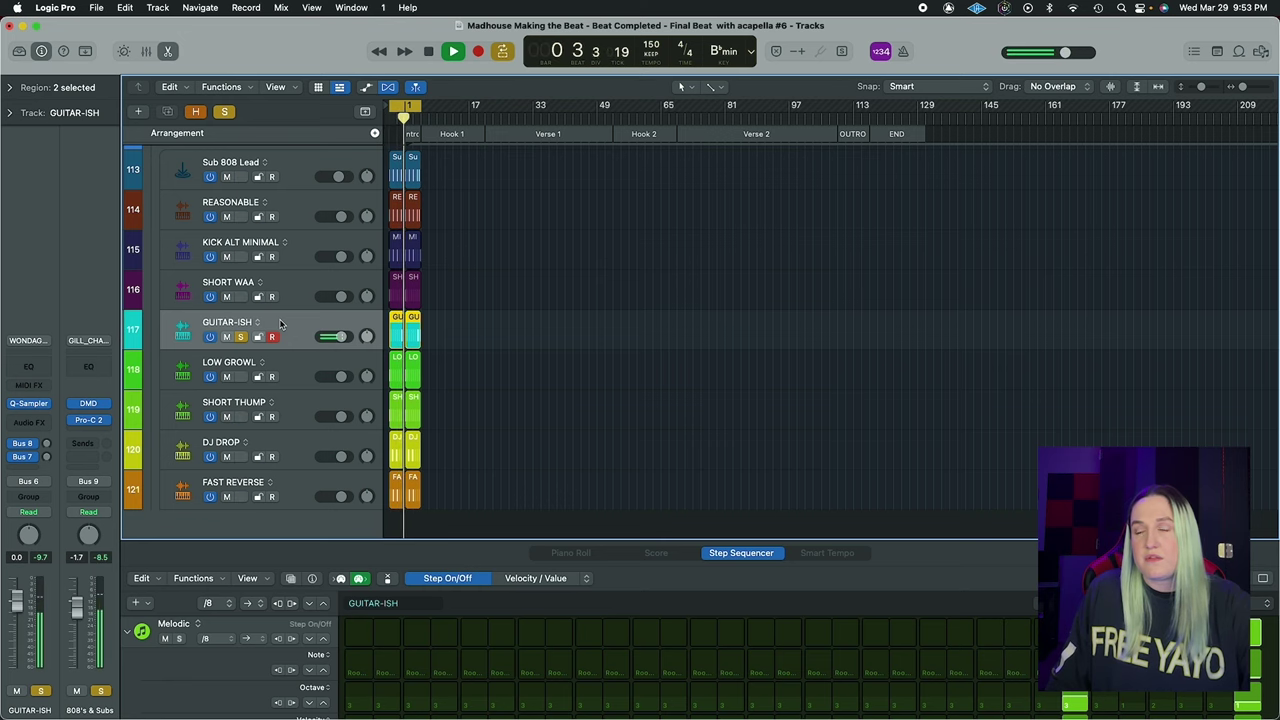
key(space)
scroll(292, 362, down, 1)
click(244, 331)
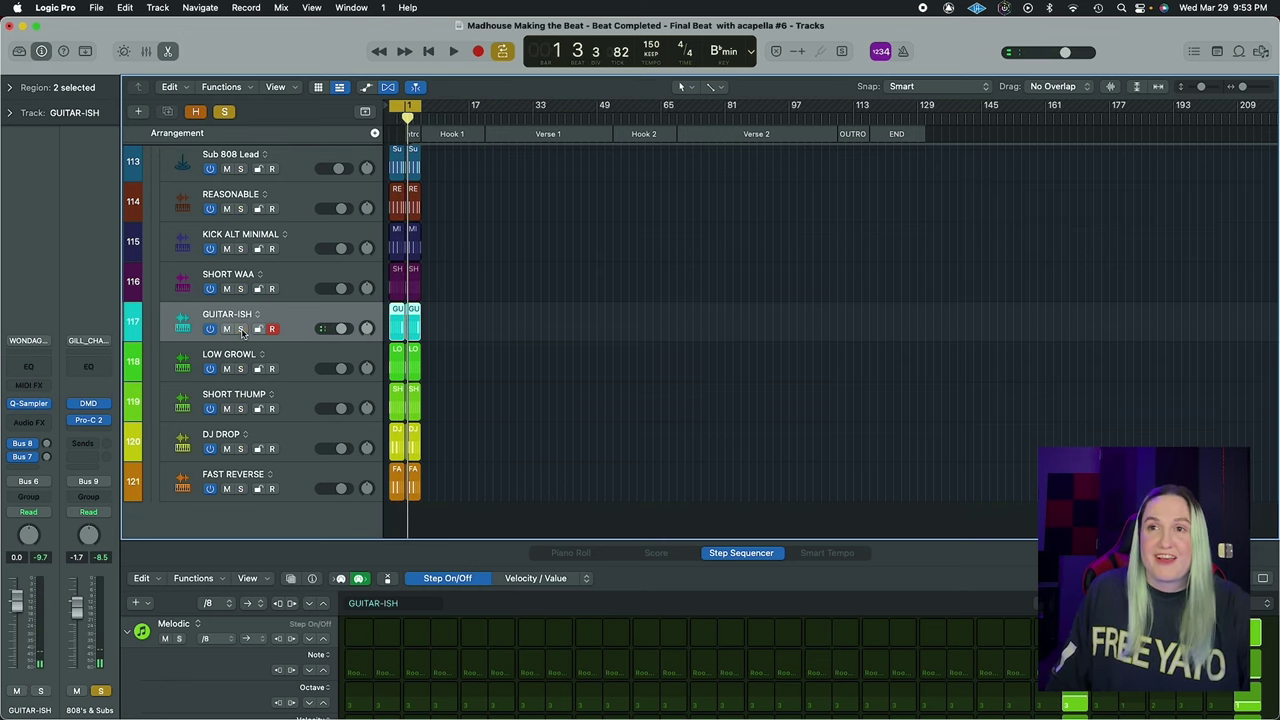
Show LOW GROWL's step pattern, solo it, and audition it with playback
scroll(296, 333, down, 1)
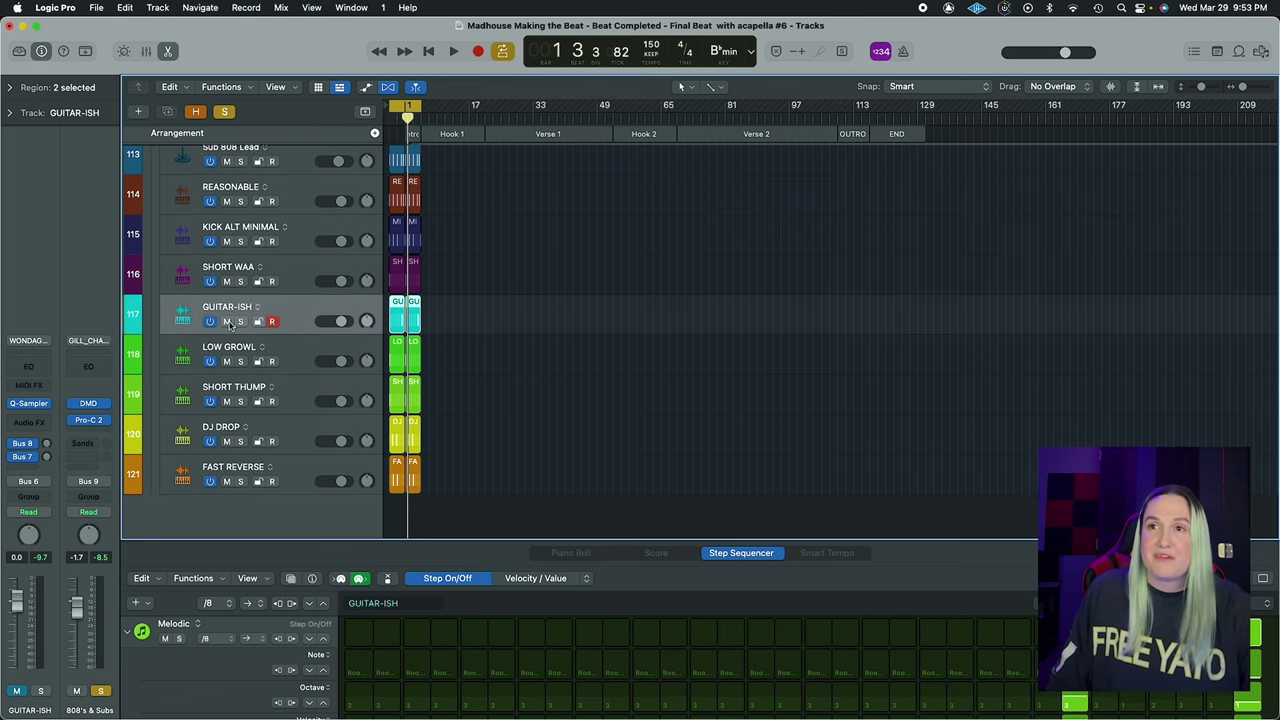
click(248, 364)
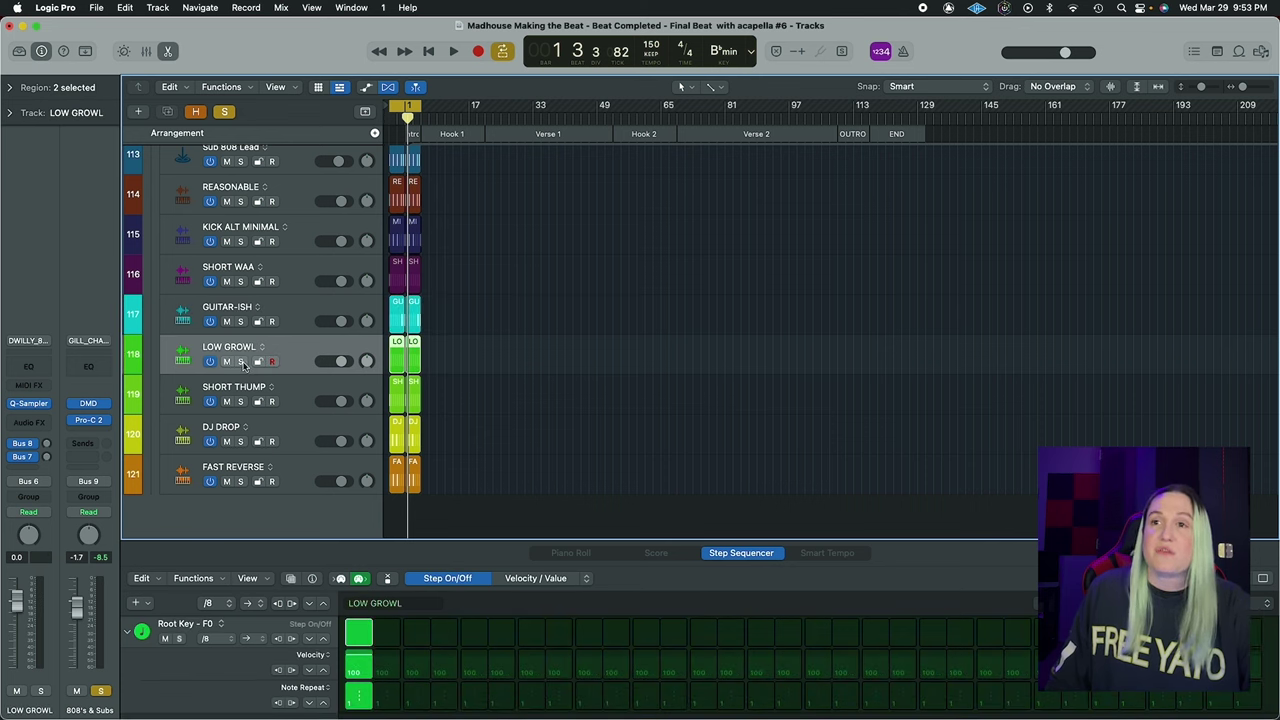
click(242, 362)
key(space)
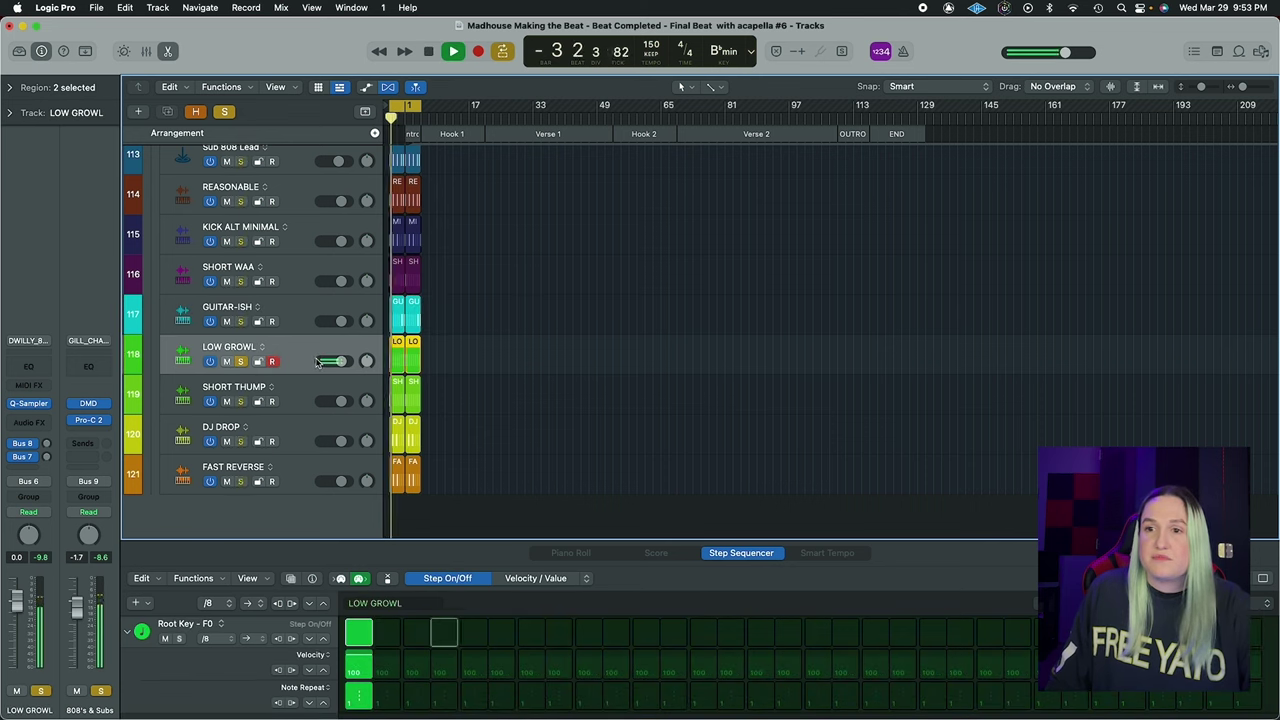
key(space)
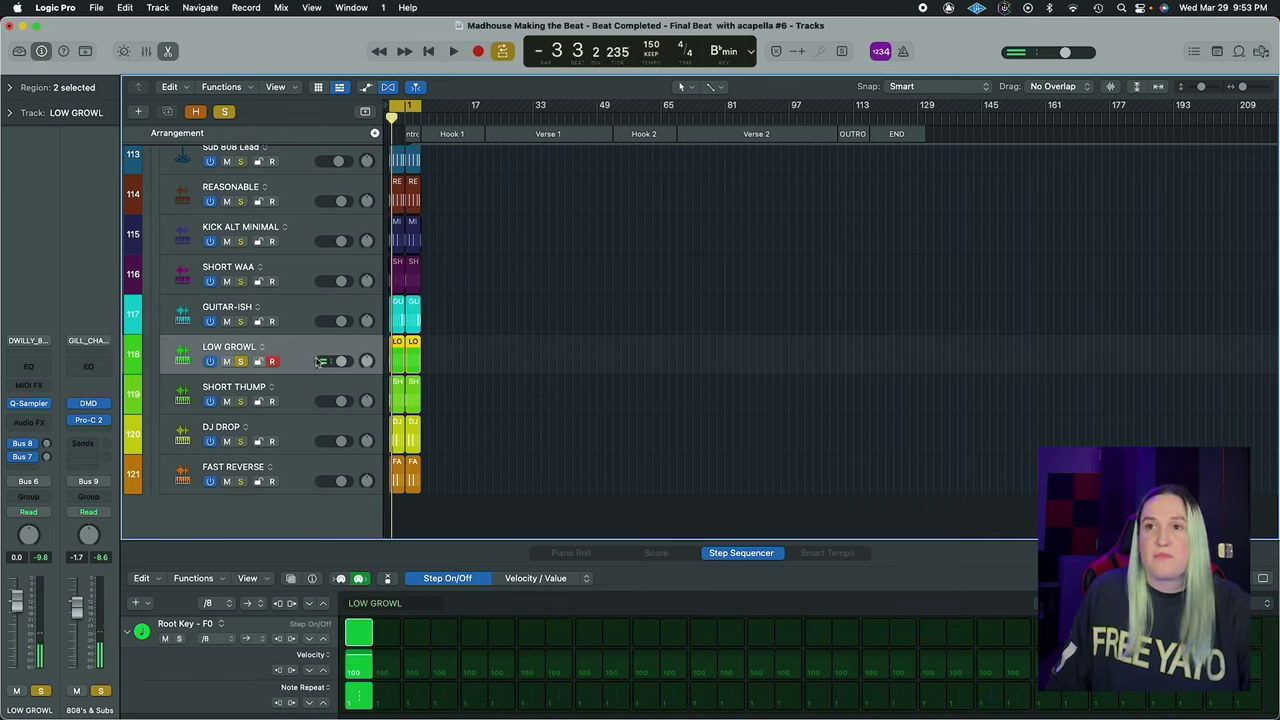
key(space)
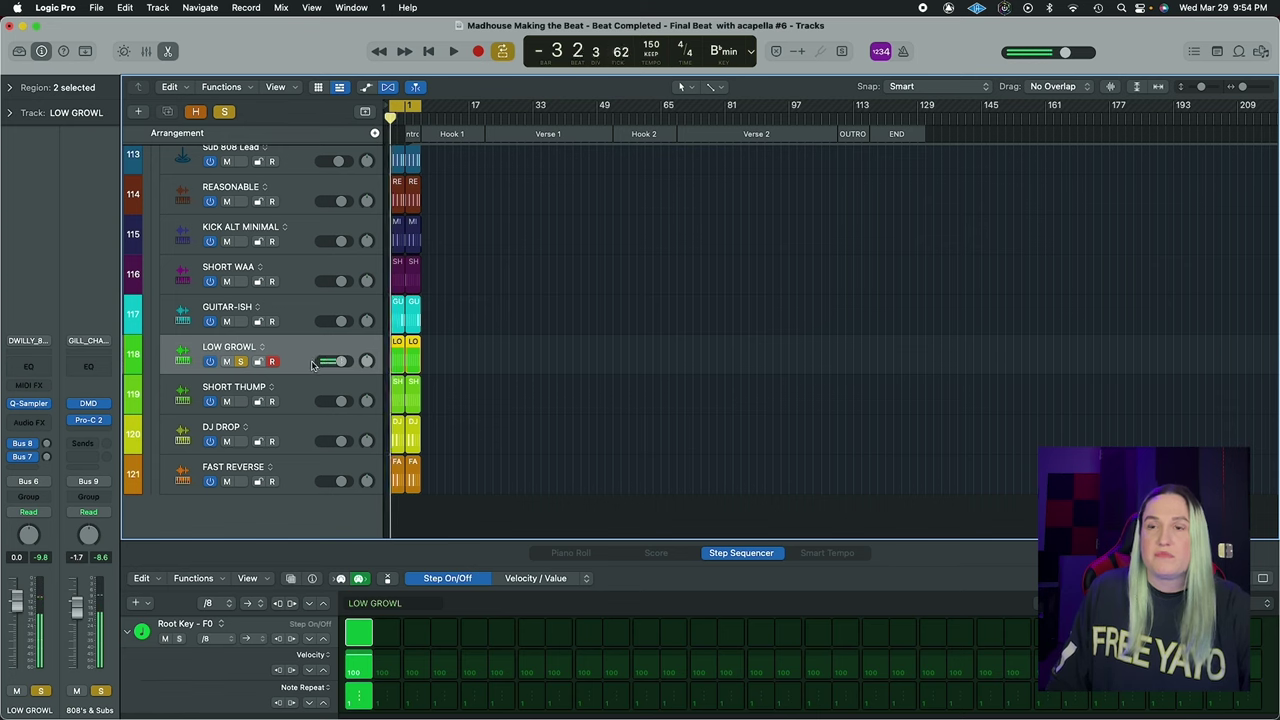
Move the solo to SHORT THUMP, then to DJ DROP, and show DJ DROP's pattern
click(240, 401)
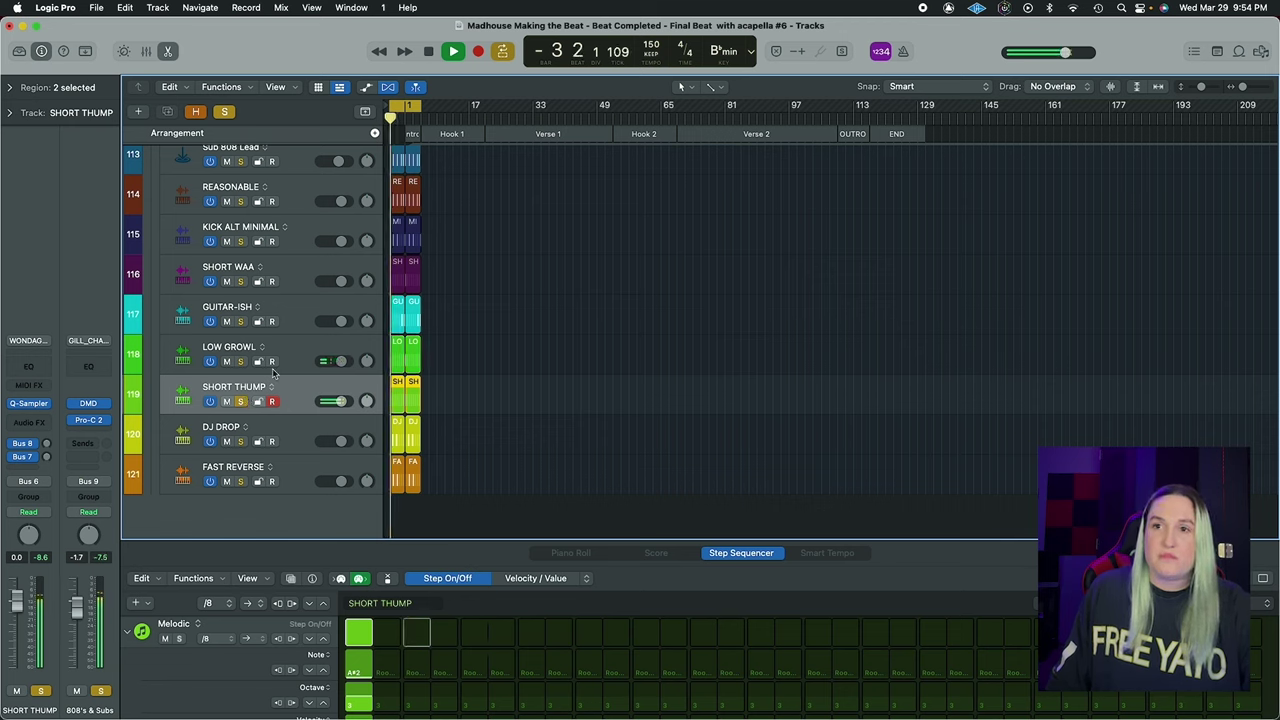
scroll(262, 342, up, 2)
scroll(262, 342, down, 2)
click(241, 437)
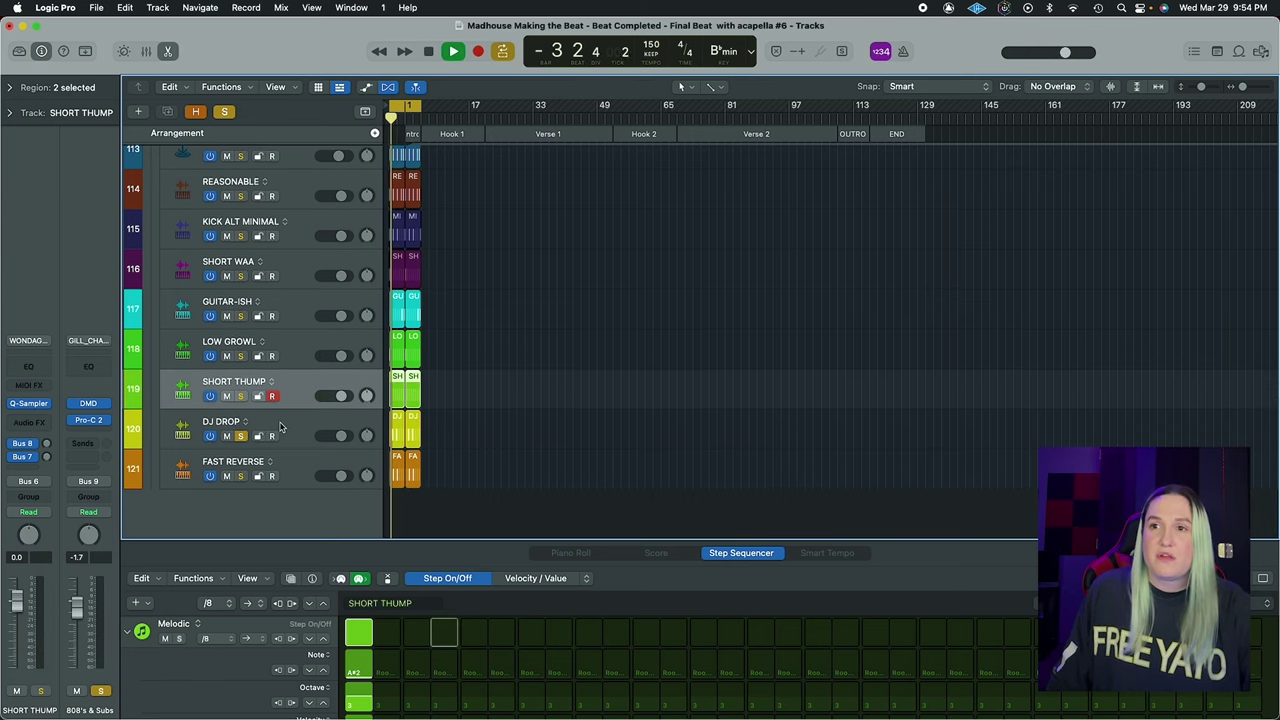
click(280, 427)
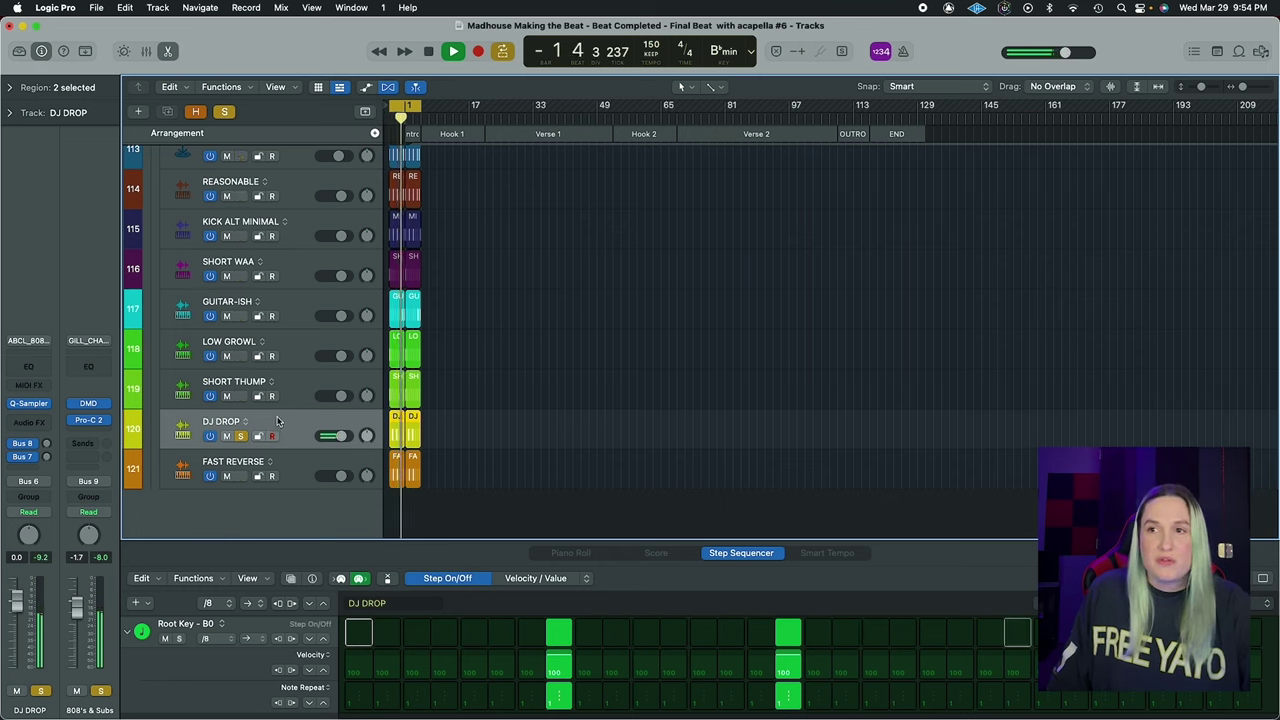
Stop playback, move the solo from DJ DROP to FAST REVERSE, and select FAST REVERSE
key(space)
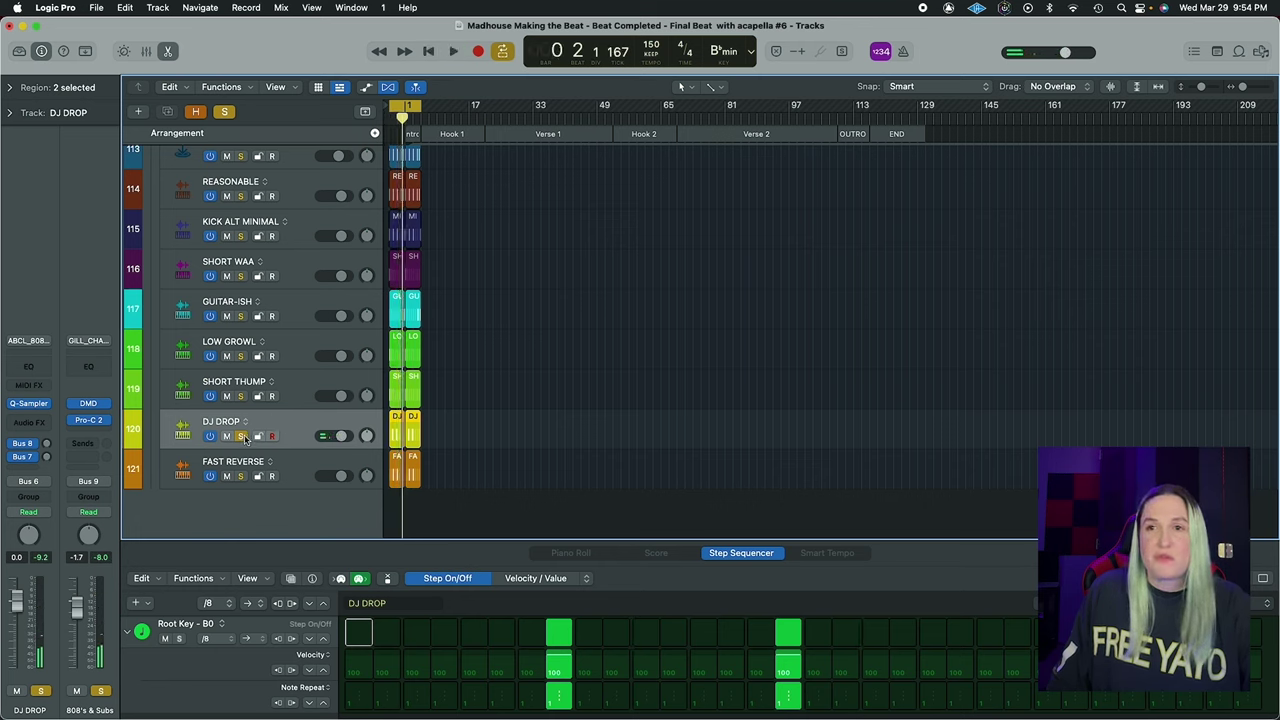
click(241, 437)
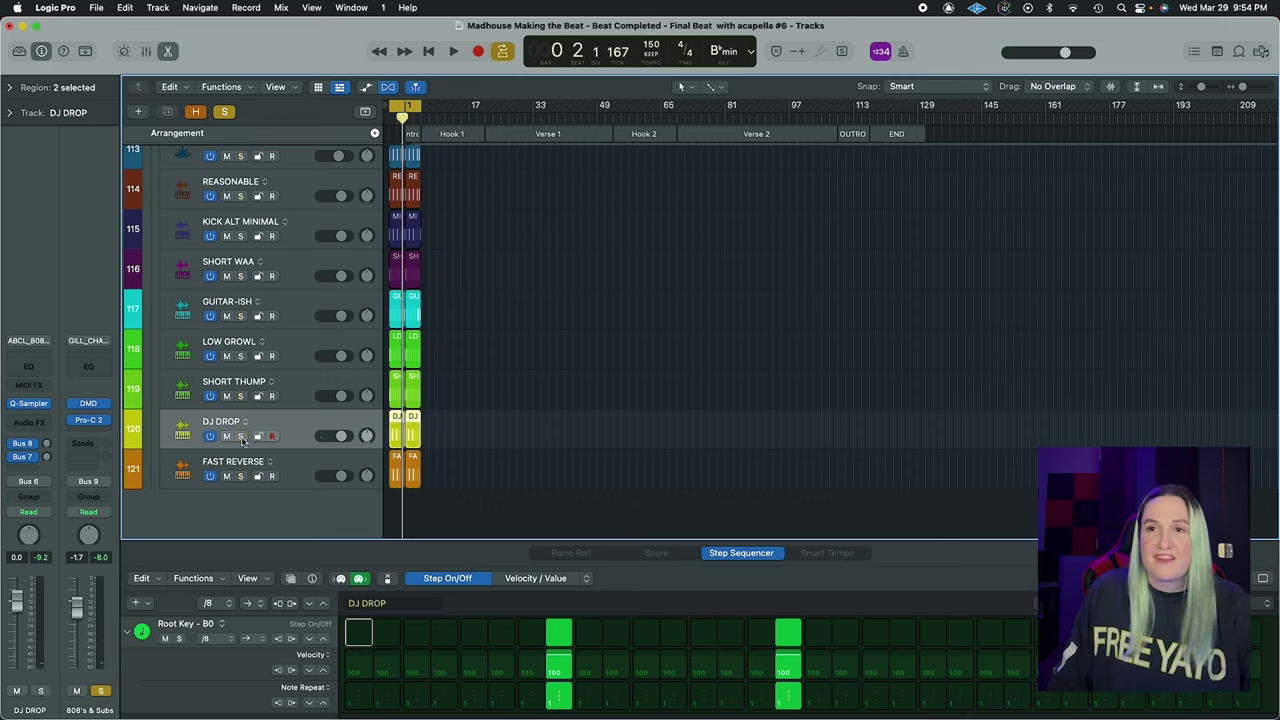
click(240, 477)
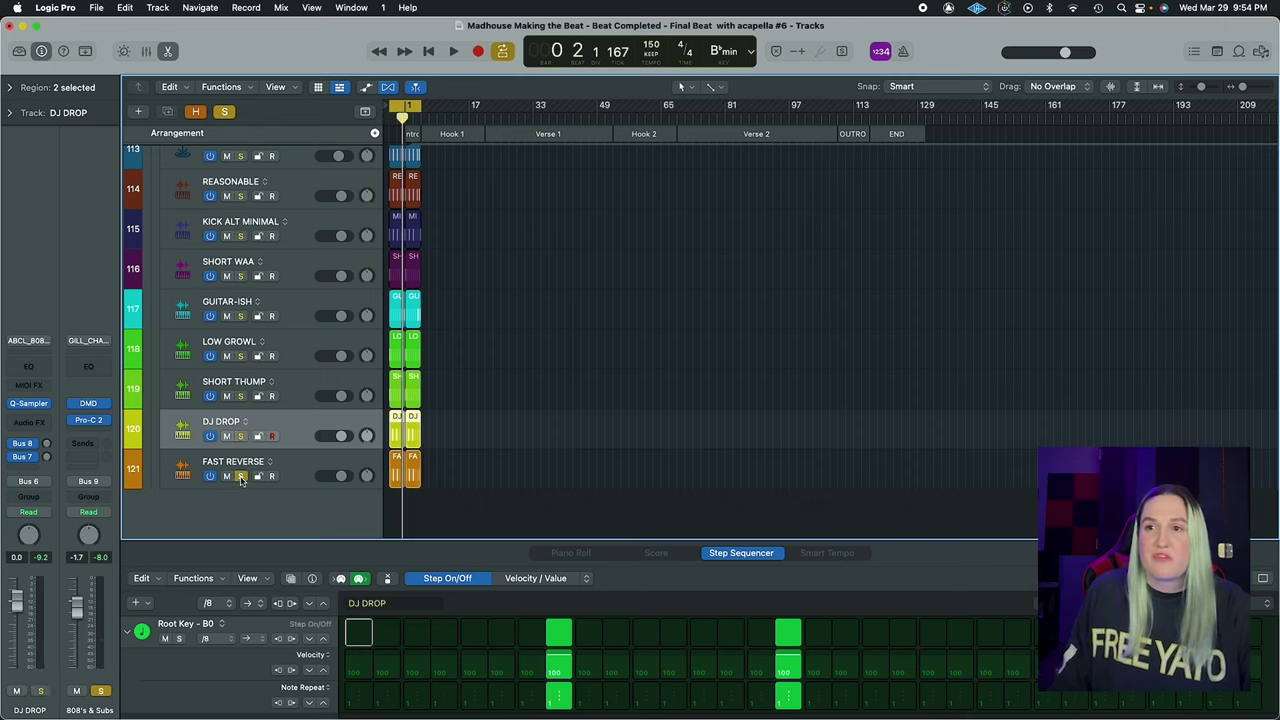
click(280, 463)
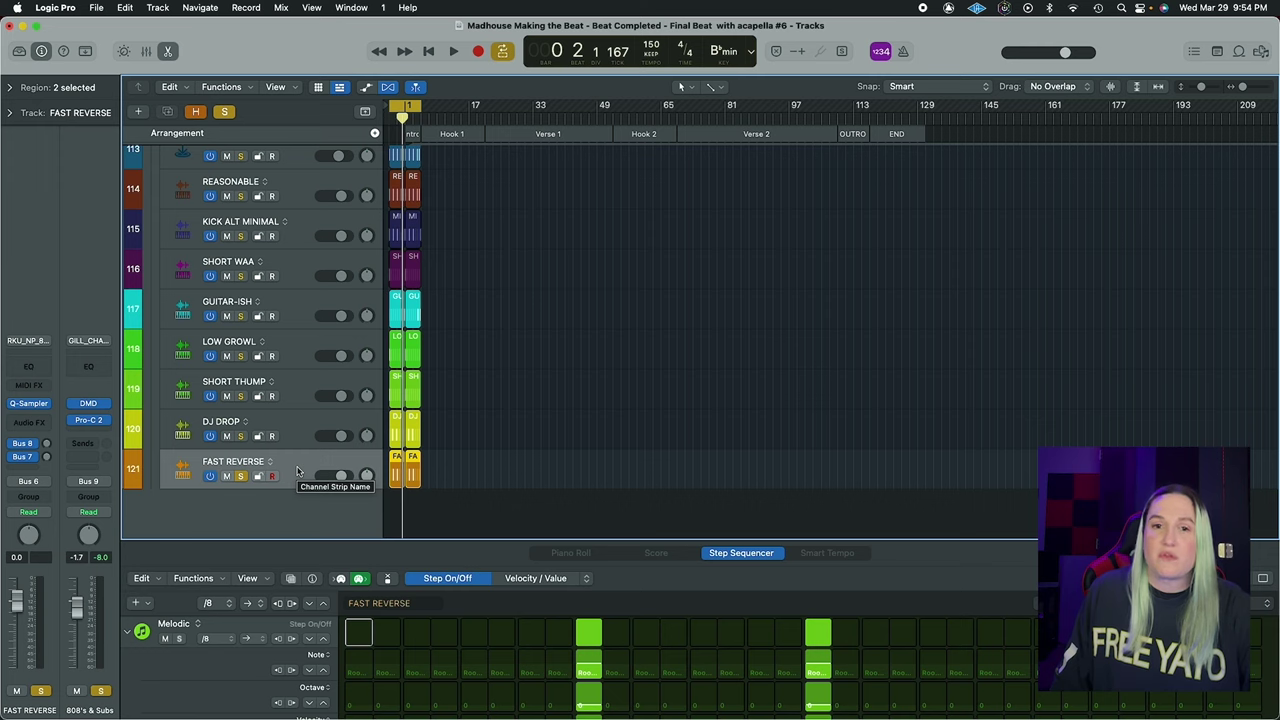
Play FAST REVERSE on its own, then stop near bar 3
key(space)
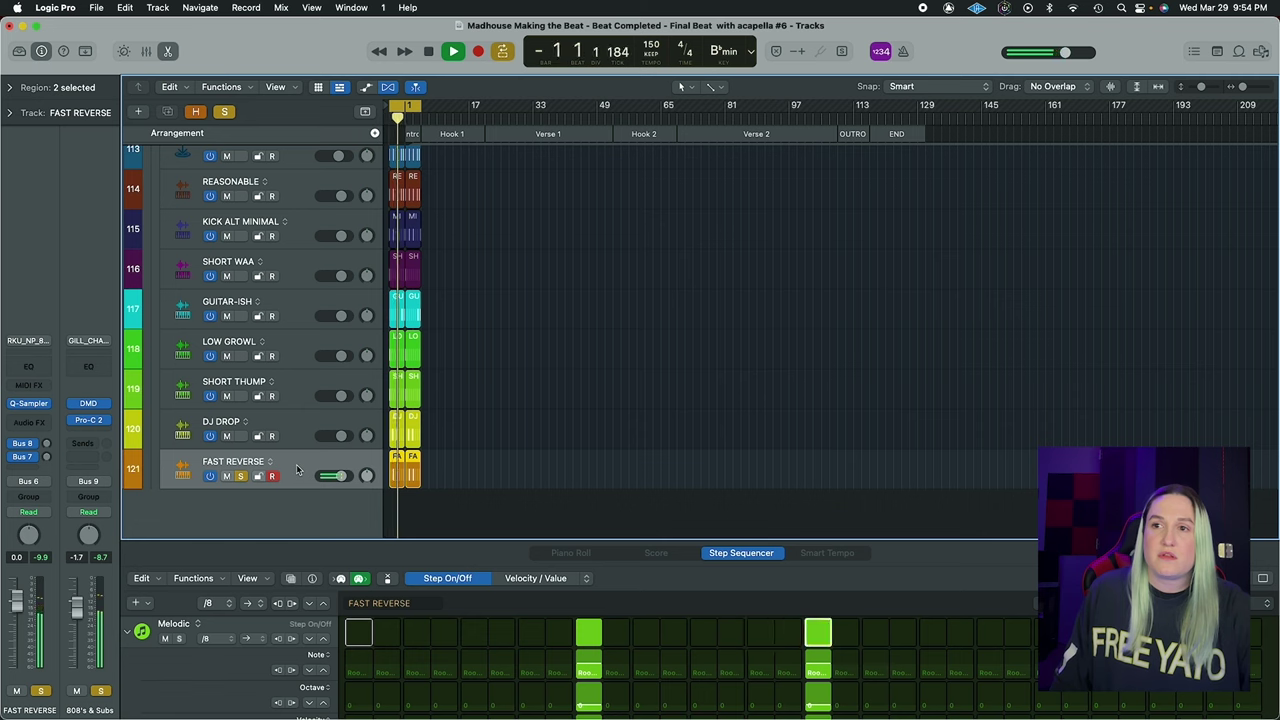
key(space)
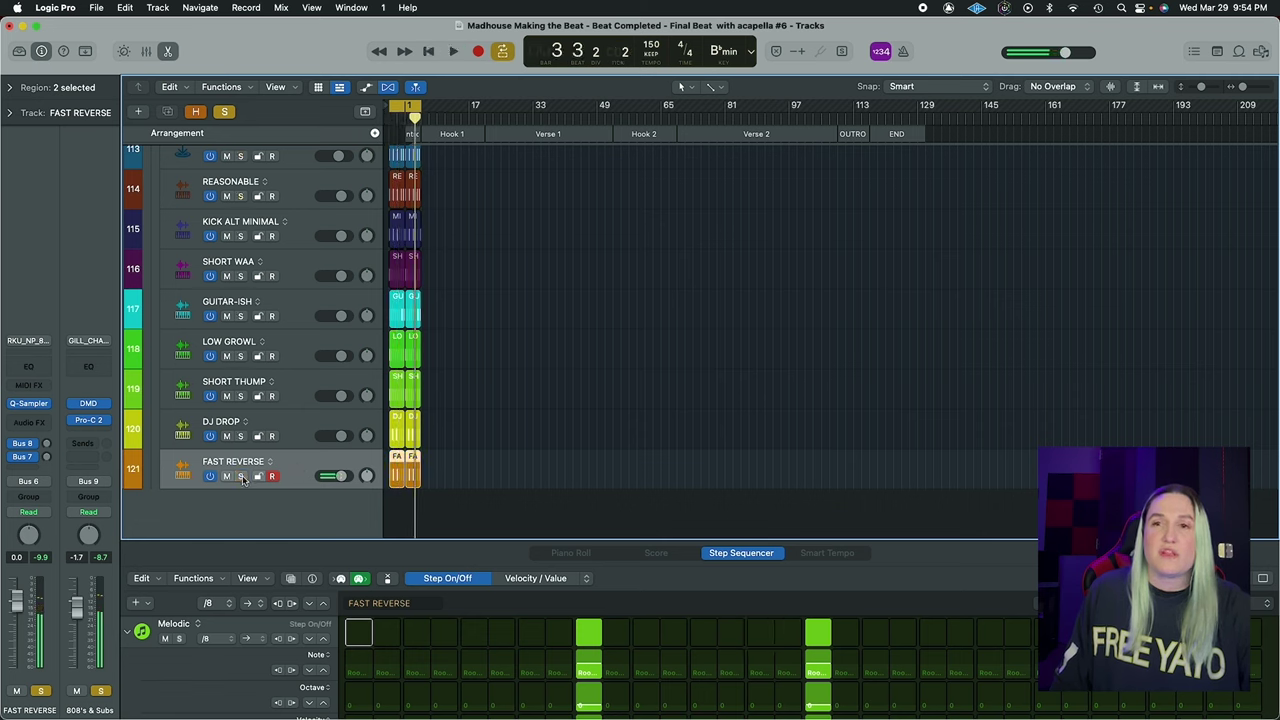
scroll(298, 472, up, 5)
scroll(286, 472, up, 2)
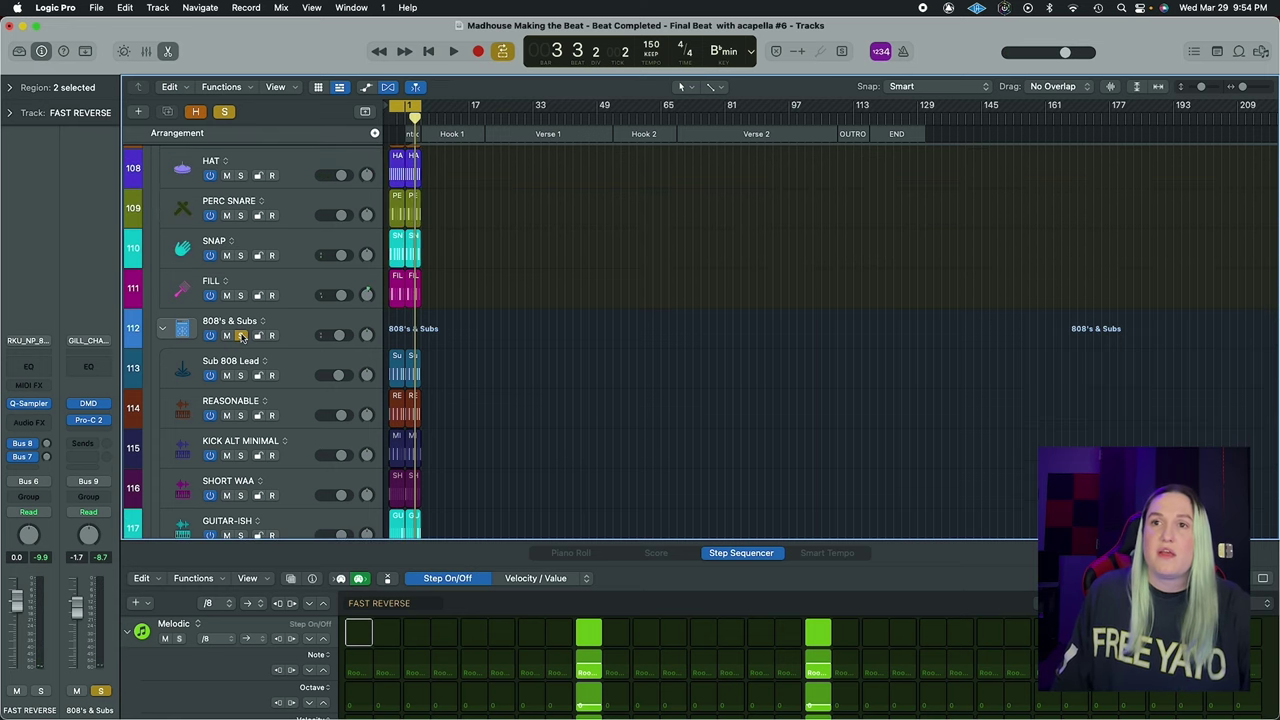
Clear the 808's & Subs solo, then play and stop the full mix
click(239, 336)
scroll(255, 338, up, 3)
key(space)
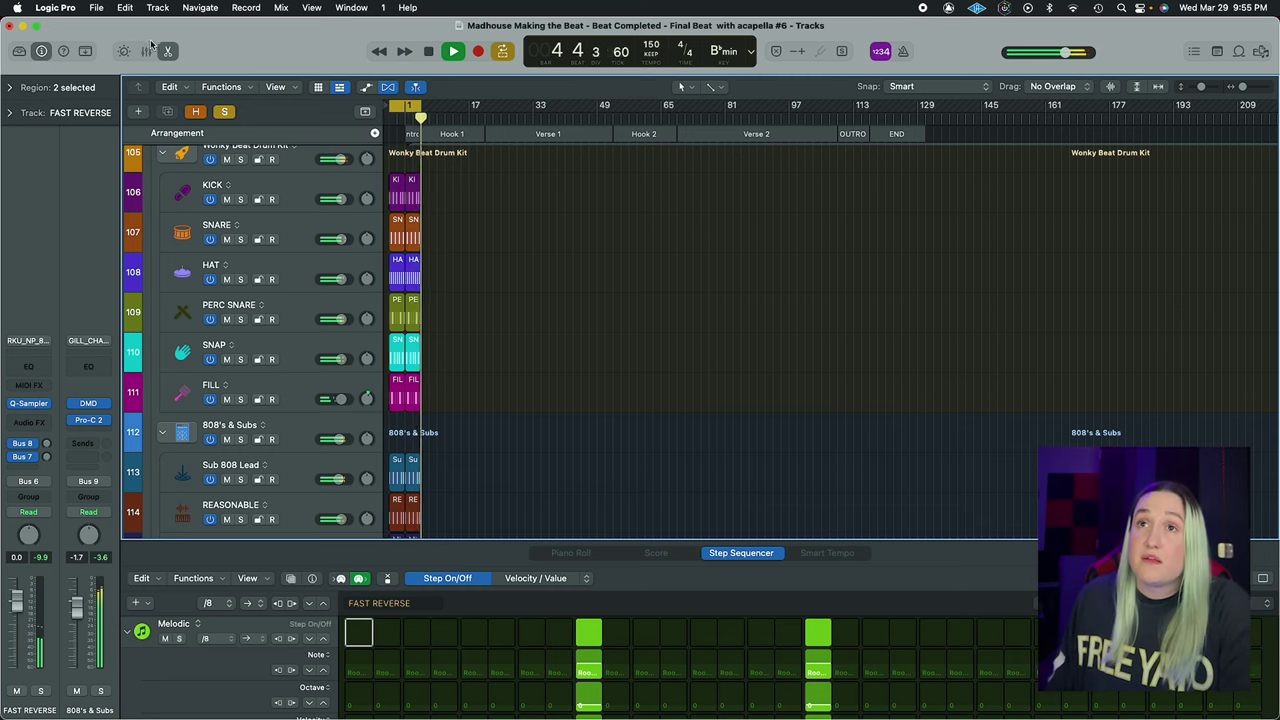
key(space)
Hide the Step Sequencer, then collapse and mute the RHYTHM SECTION stack
key(e)
scroll(366, 130, up, 3)
click(154, 238)
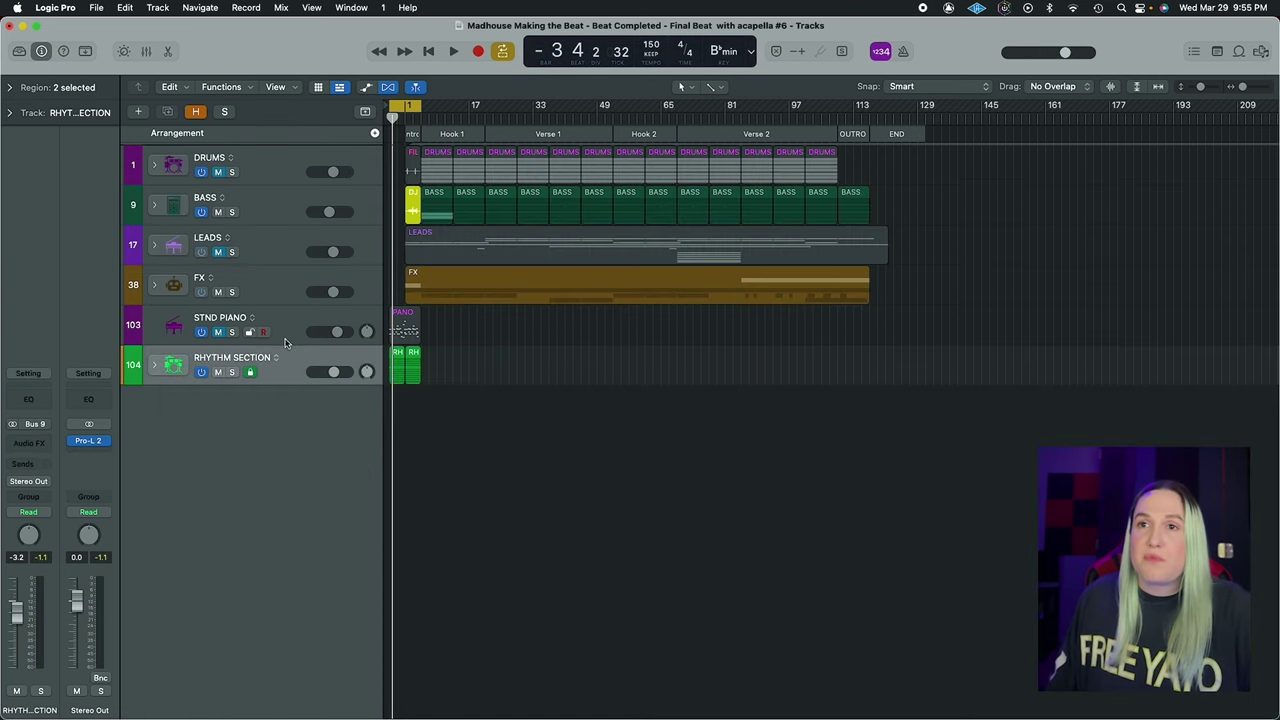
click(220, 373)
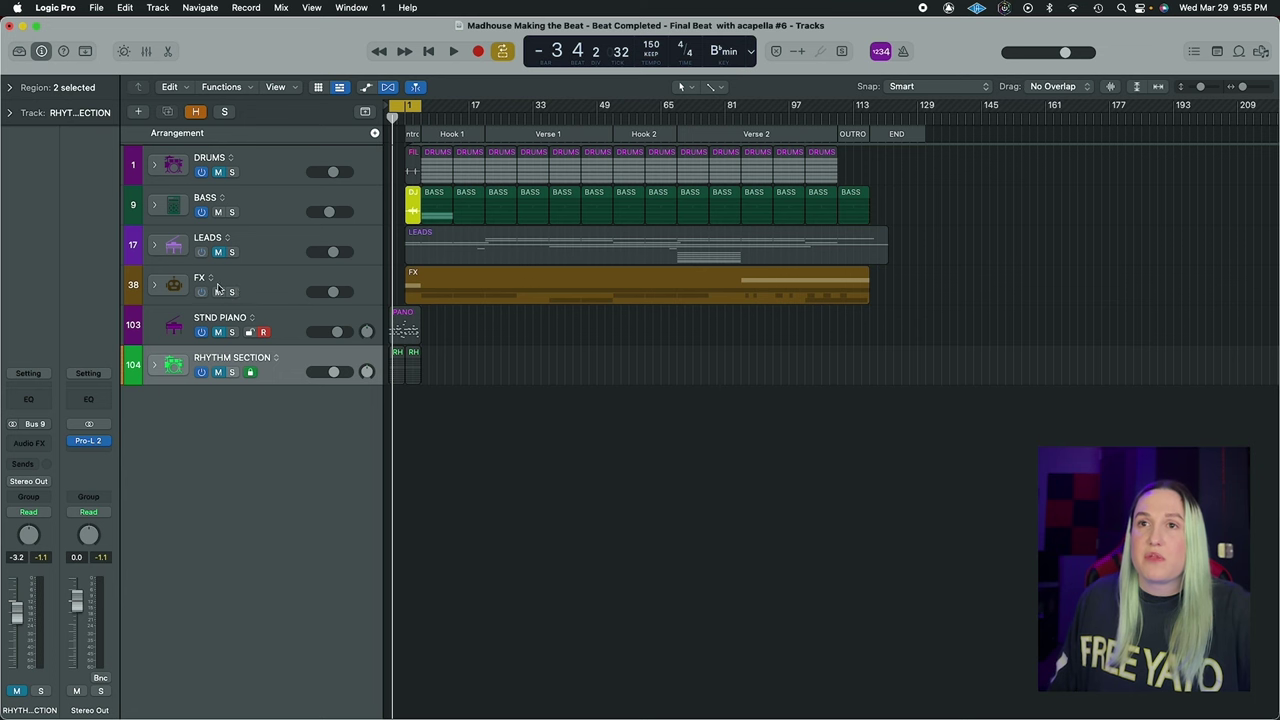
Expand the FX stack and set a short cycle around the ANDROMEDA RISER region at the song start
click(155, 285)
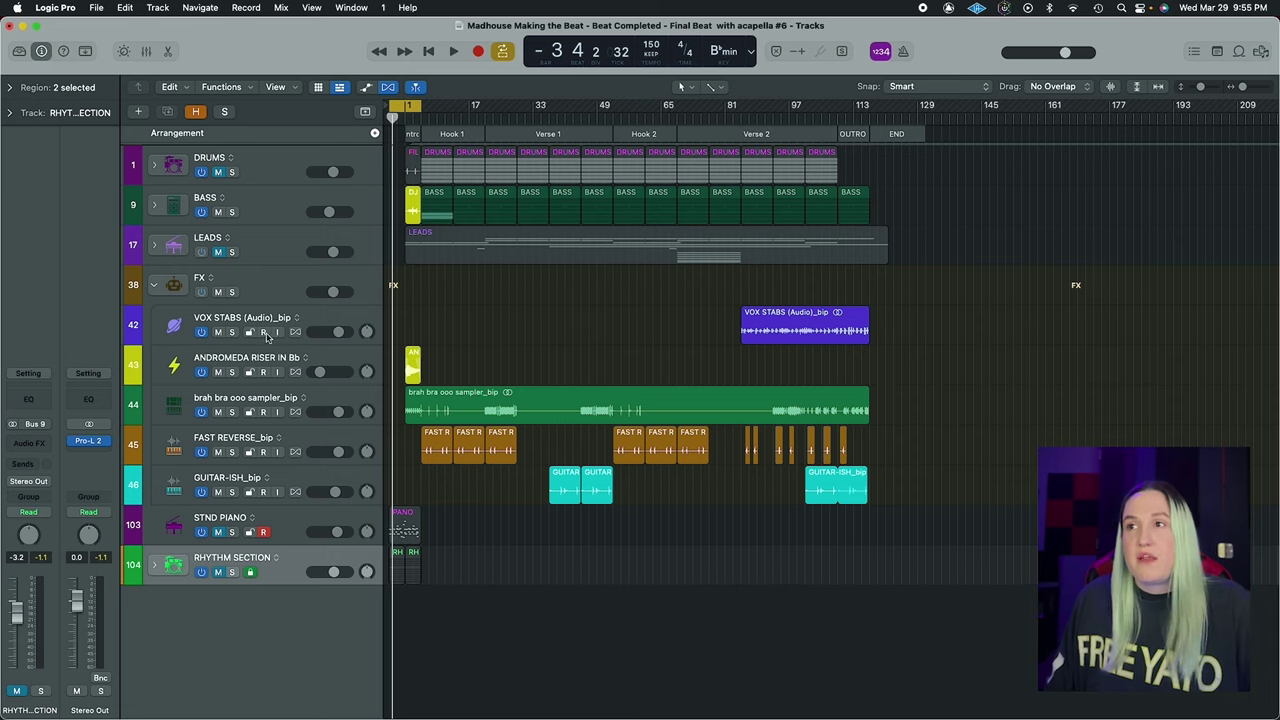
click(413, 110)
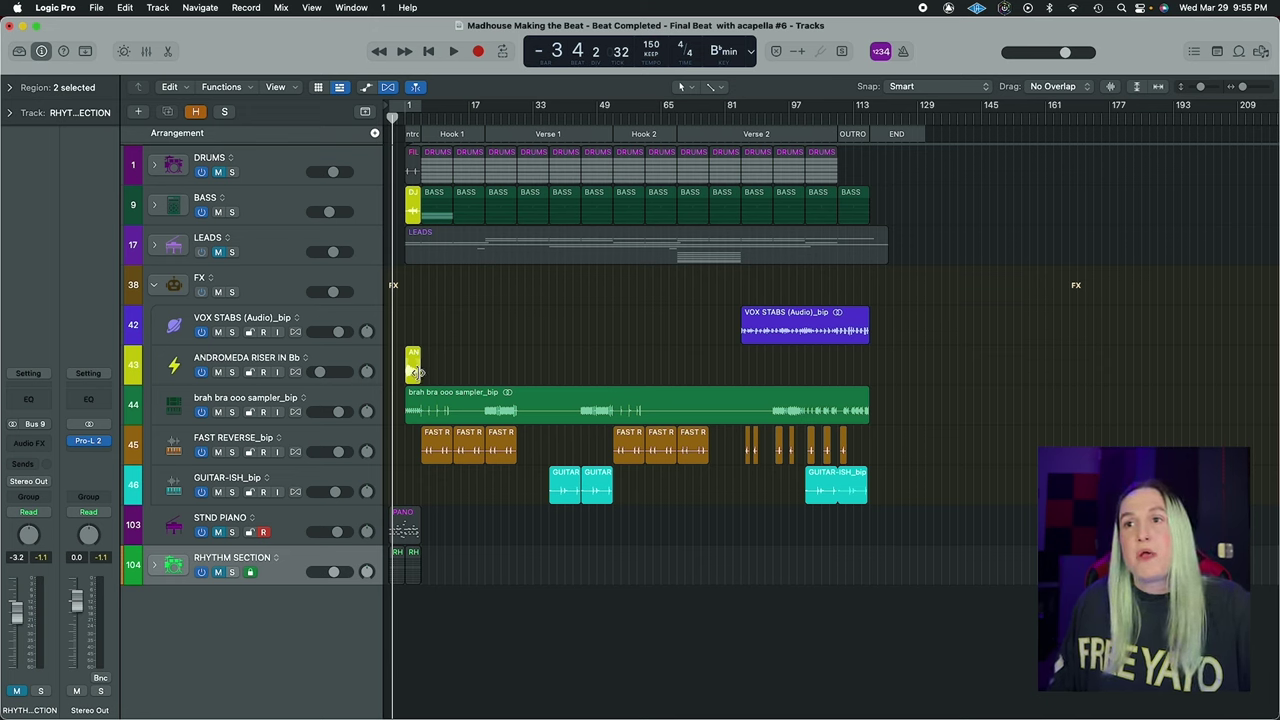
click(352, 357)
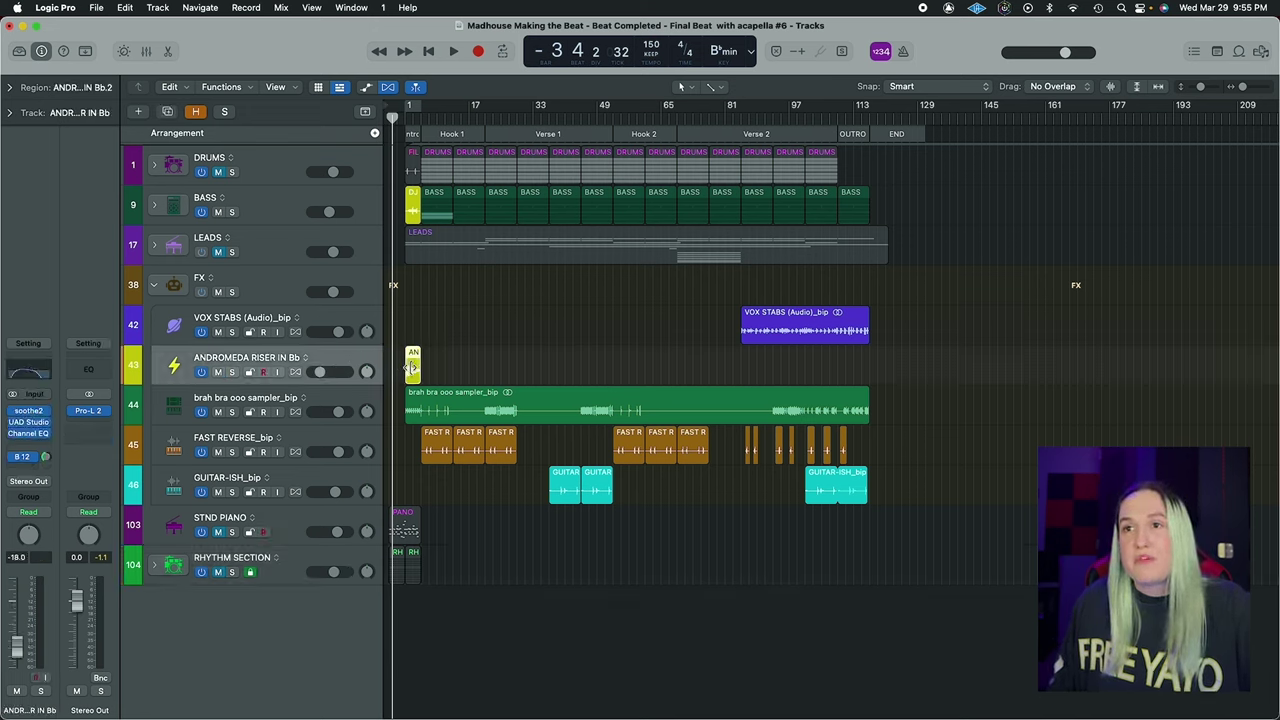
click(415, 105)
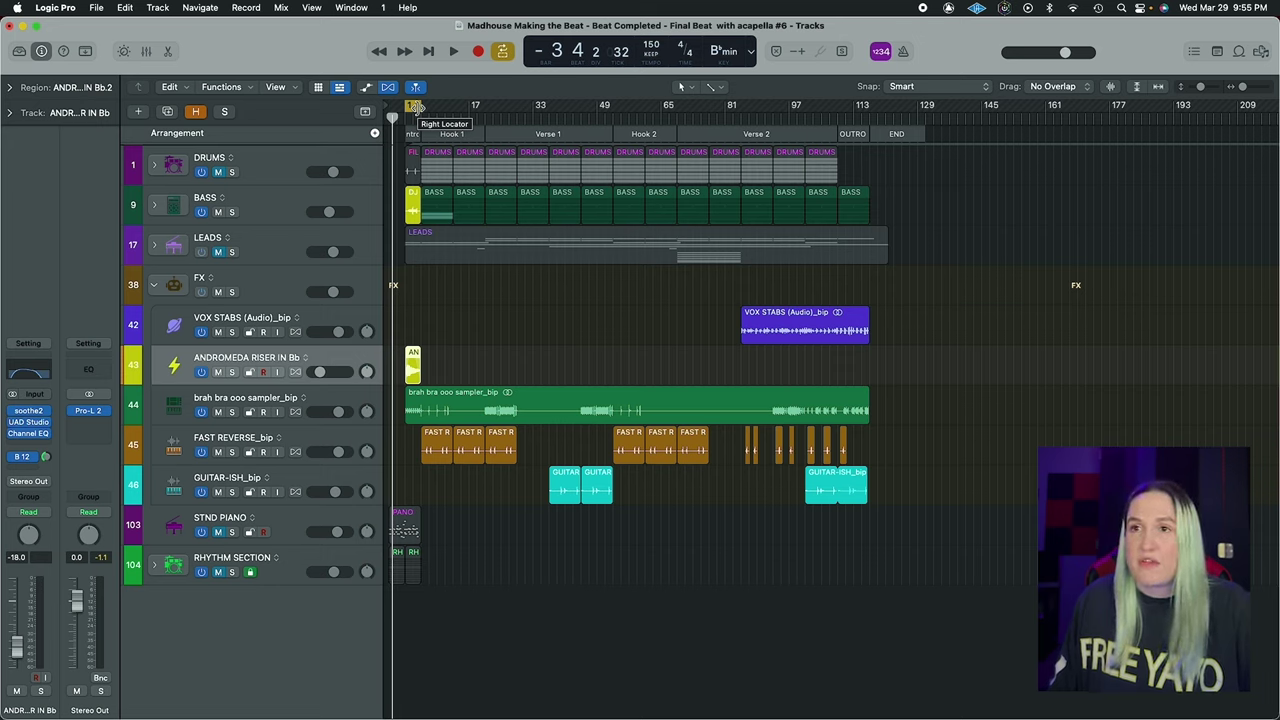
Play from bar 1 with ANDROMEDA RISER soloed, then stop and unsolo it
double_click(413, 107)
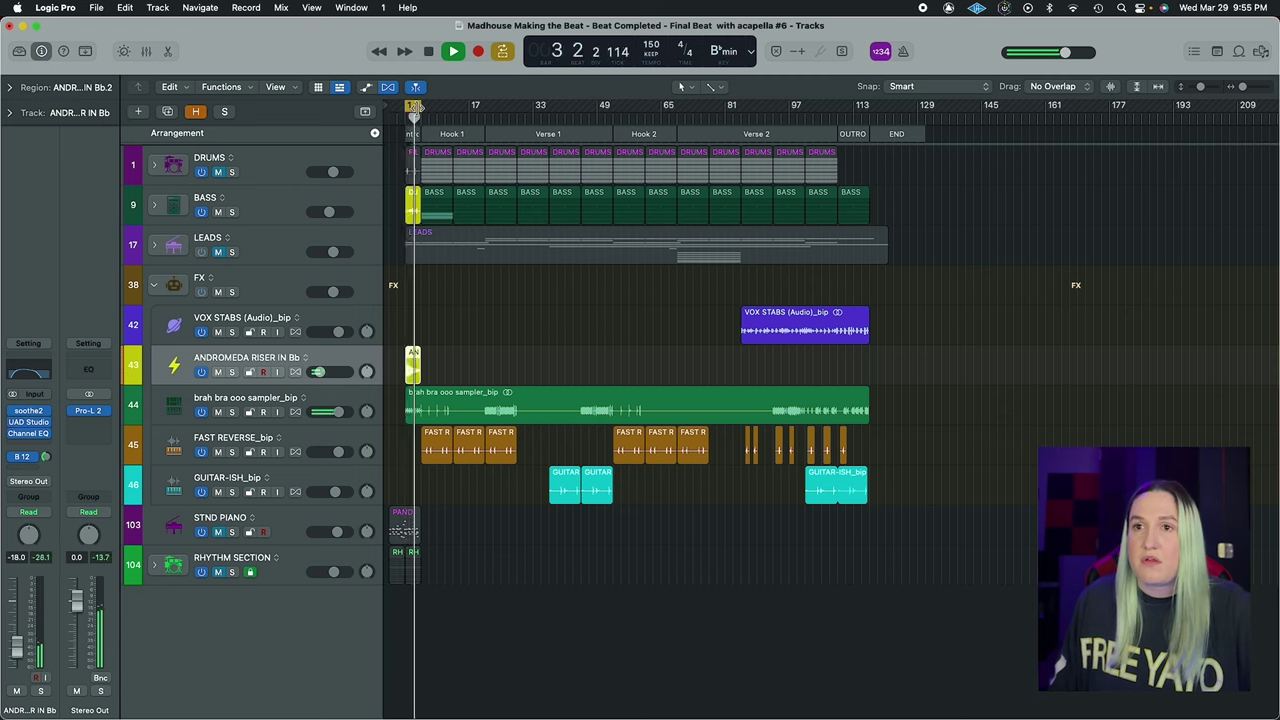
click(233, 372)
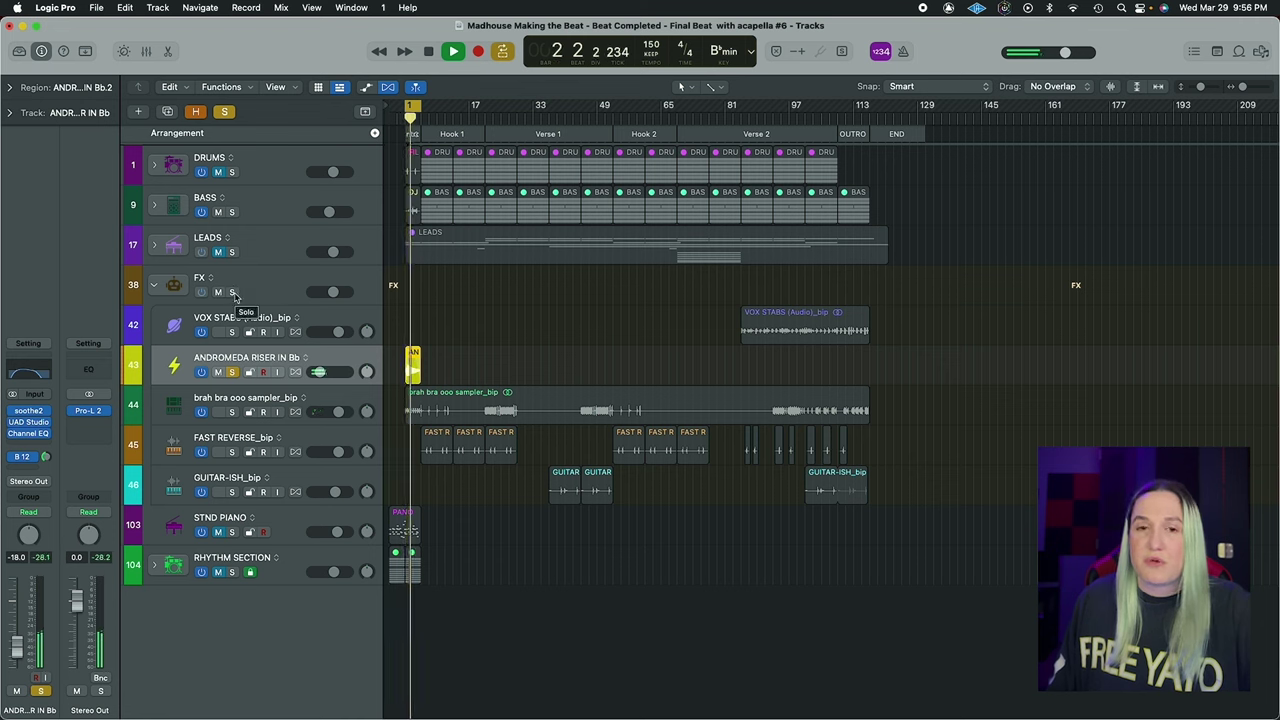
key(space)
click(233, 372)
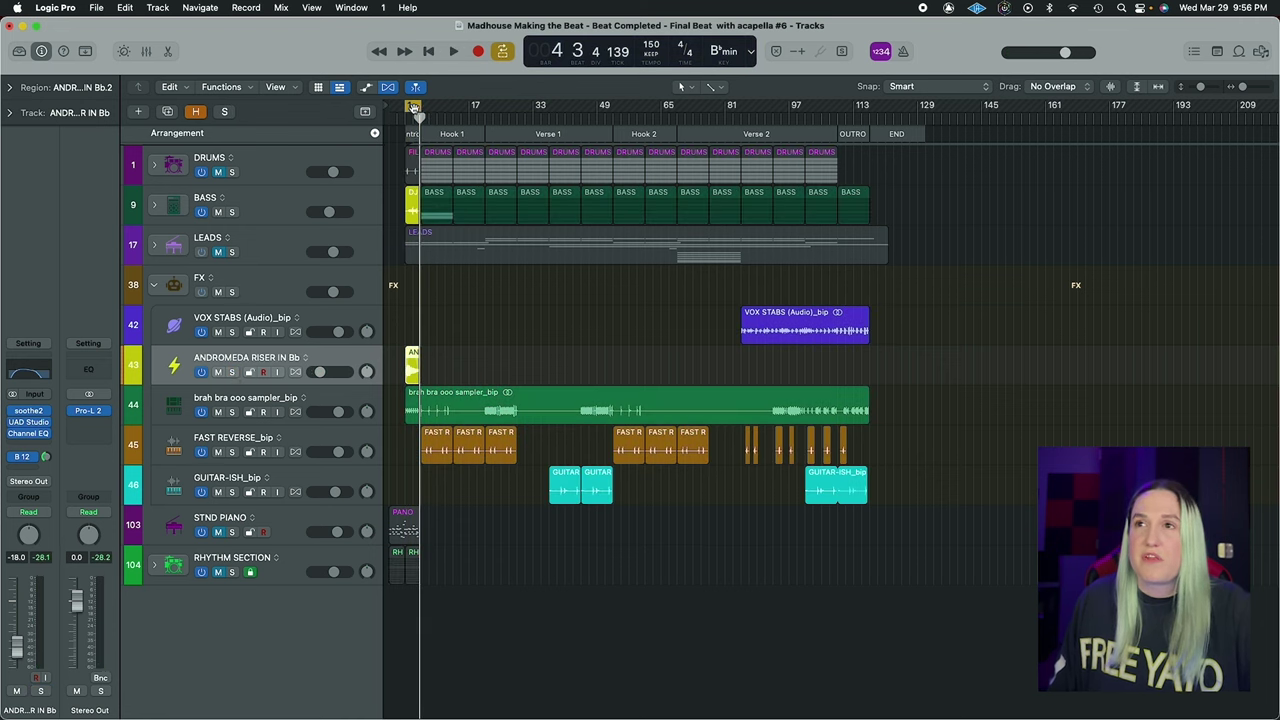
Solo VOX STABS, cycle over its Verse 2 region, and play it from bar 85 before stopping
click(233, 332)
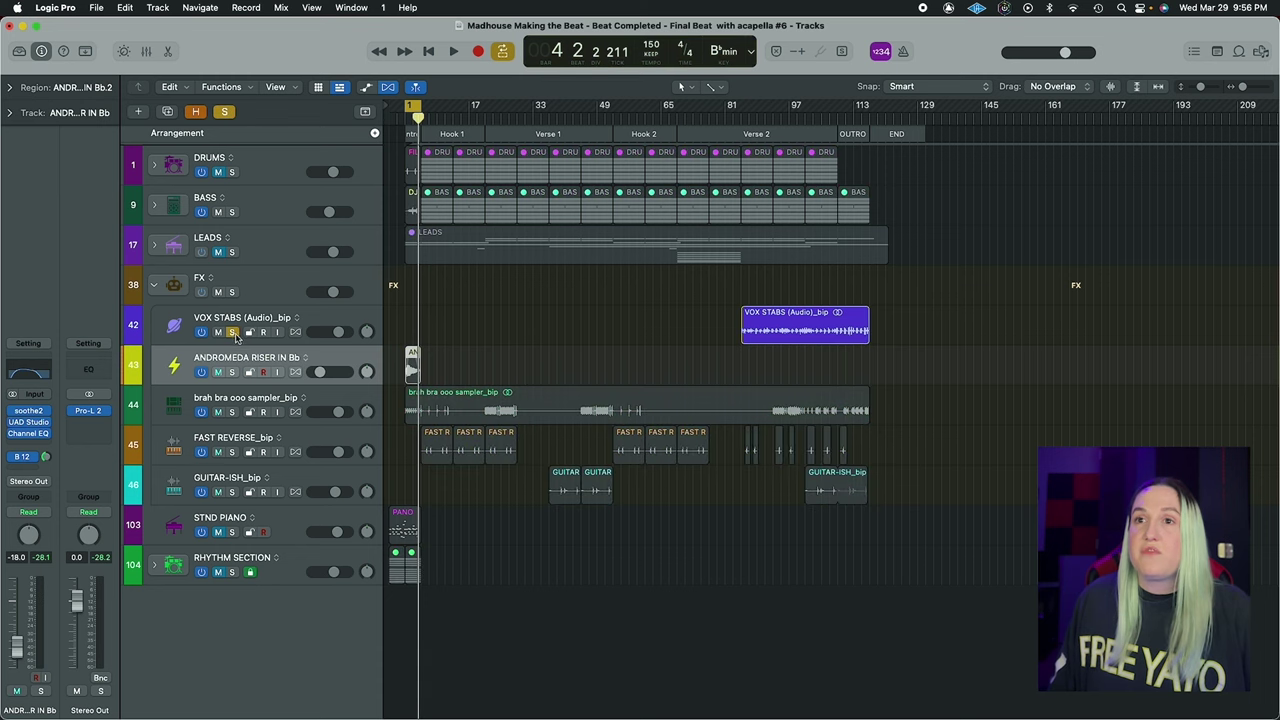
click(816, 328)
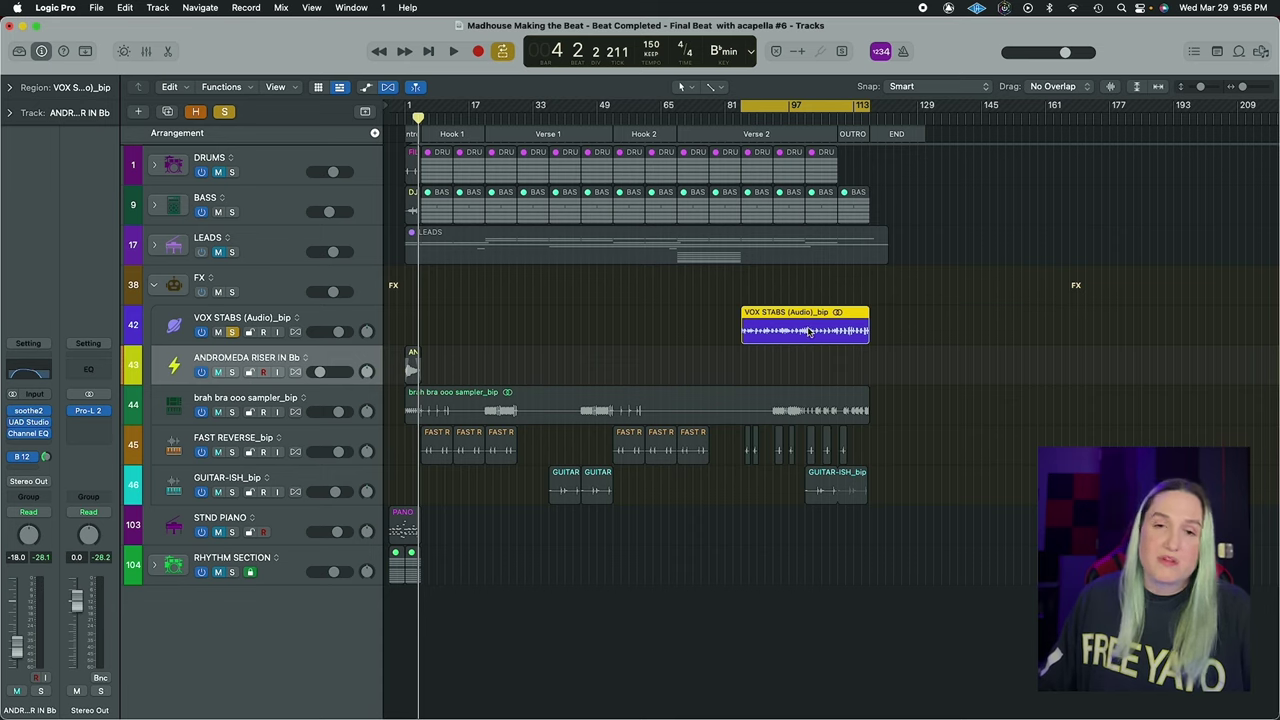
click(745, 116)
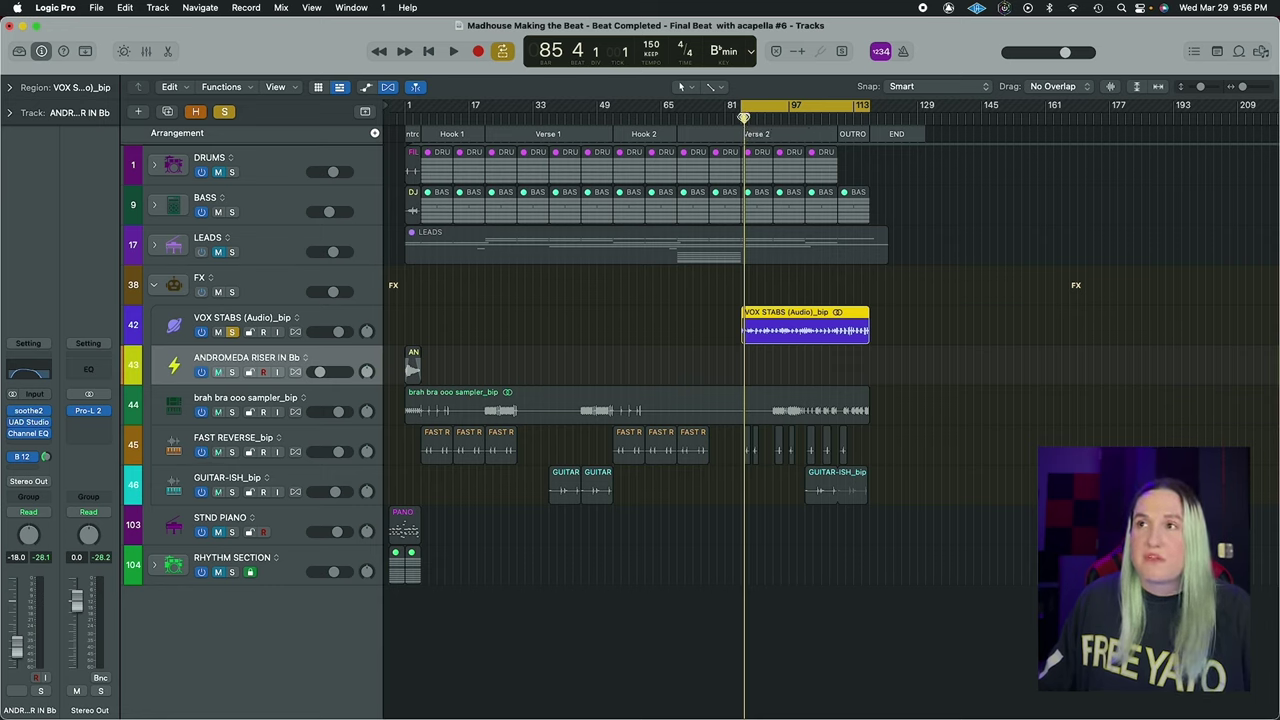
drag(744, 117, 740, 117)
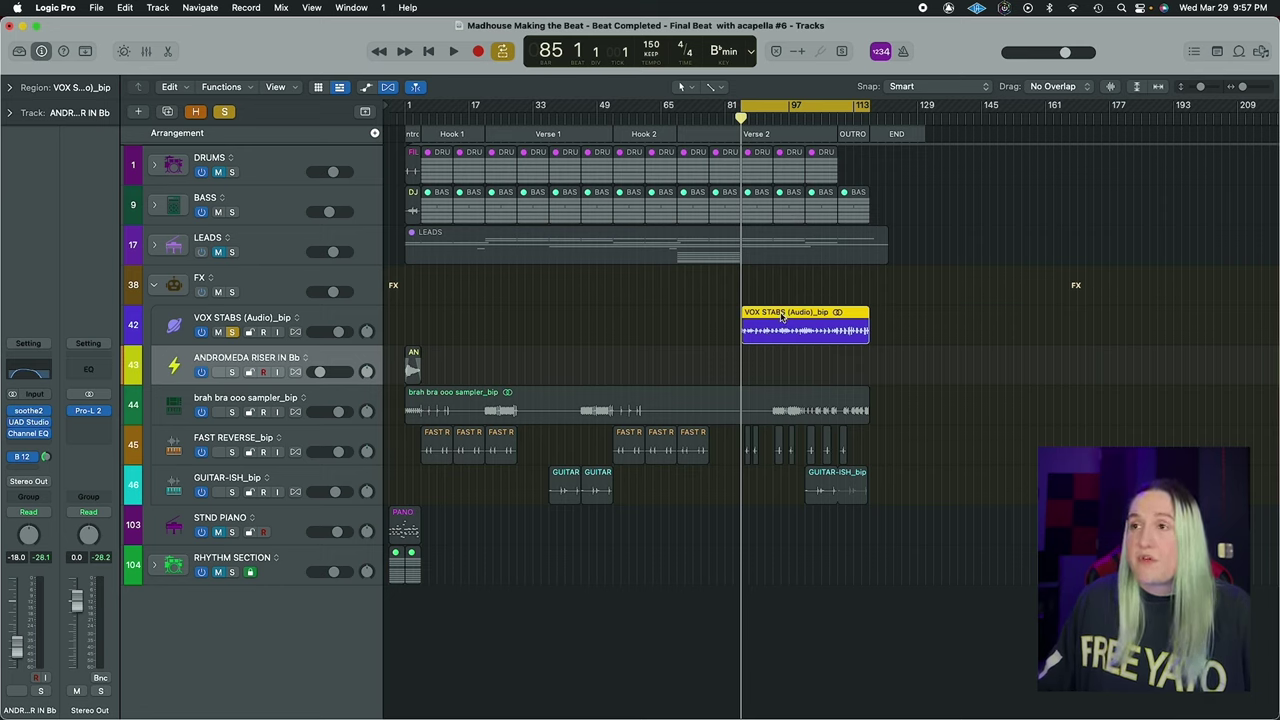
key(space)
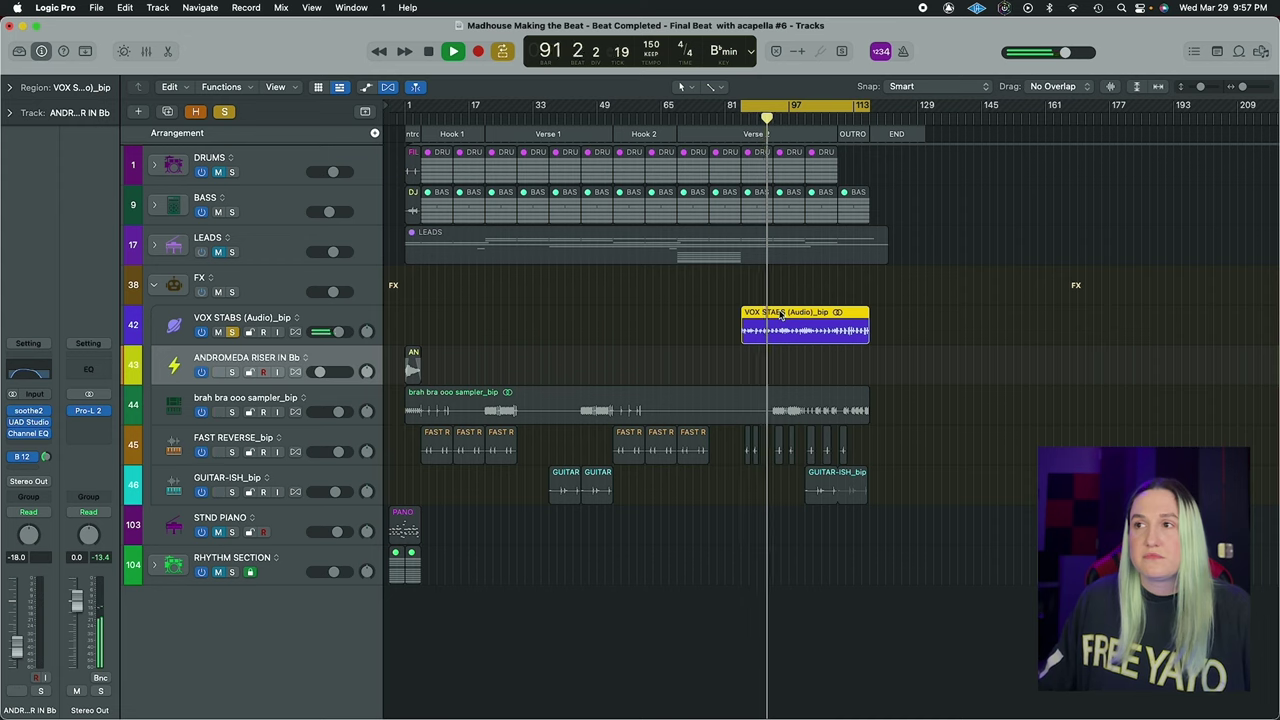
key(space)
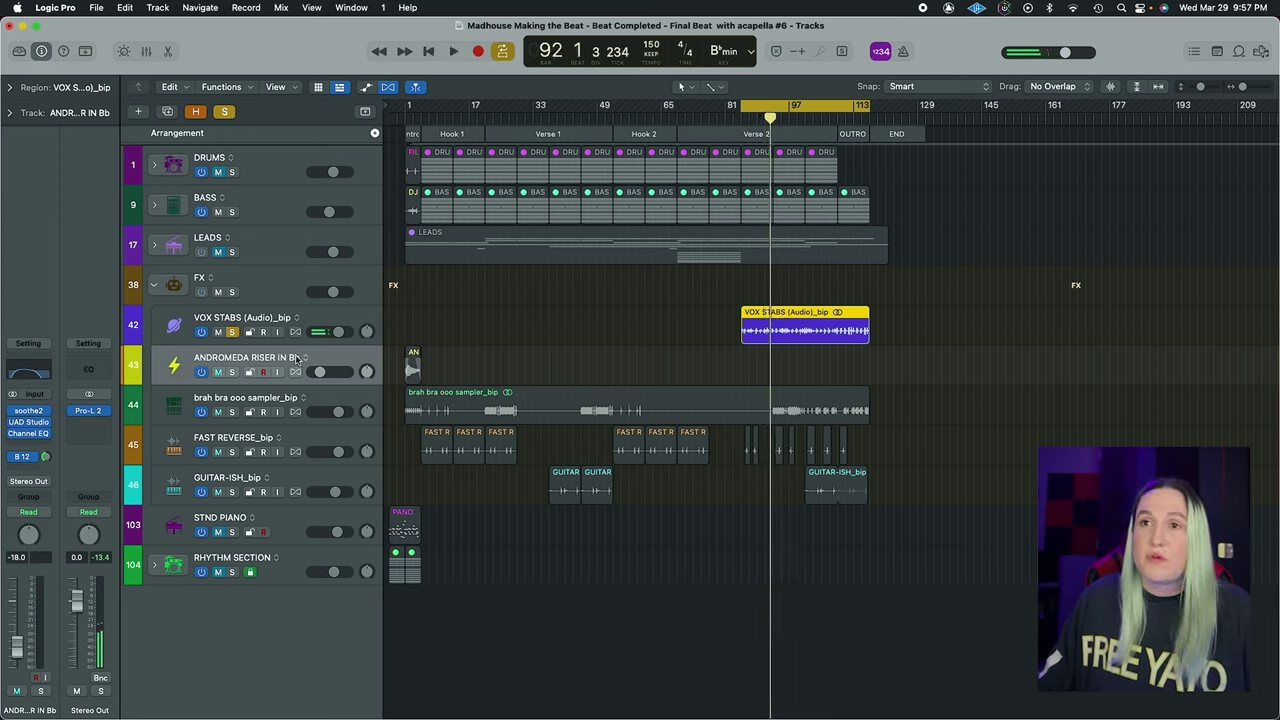
Unsolo VOX STABS and unmute the LEADS and DRUMS stacks
click(232, 332)
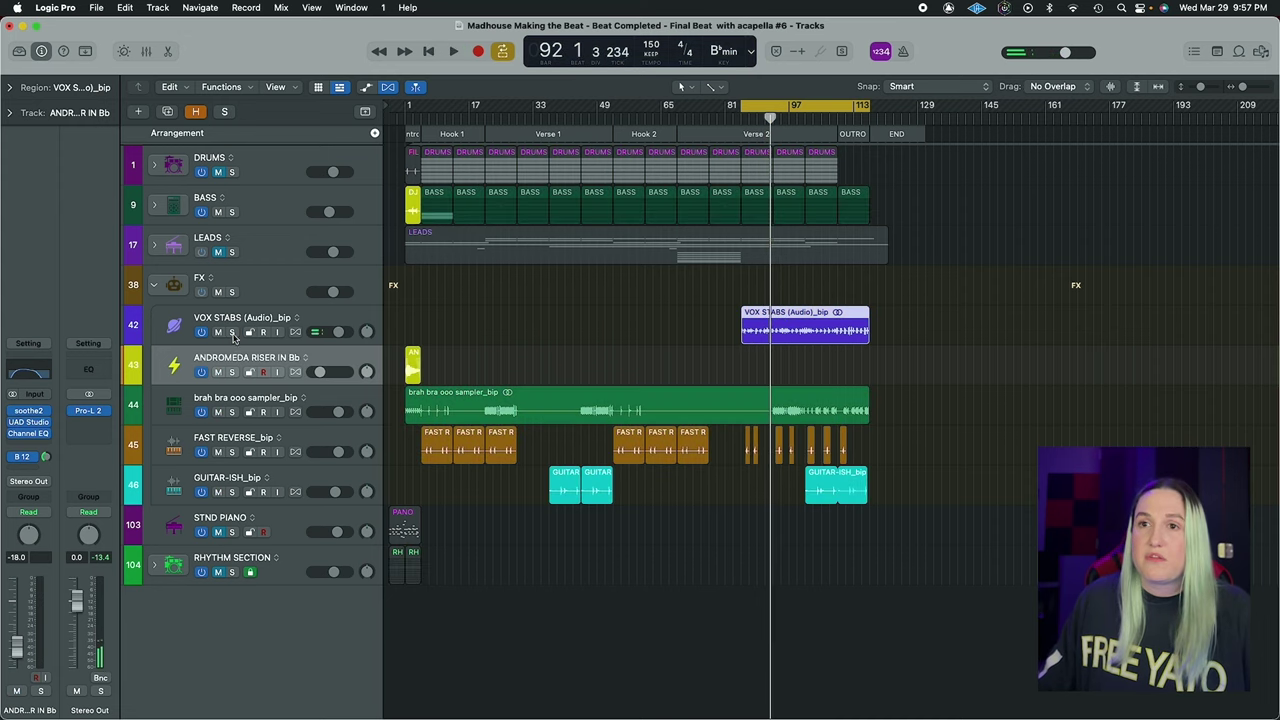
click(219, 252)
click(218, 172)
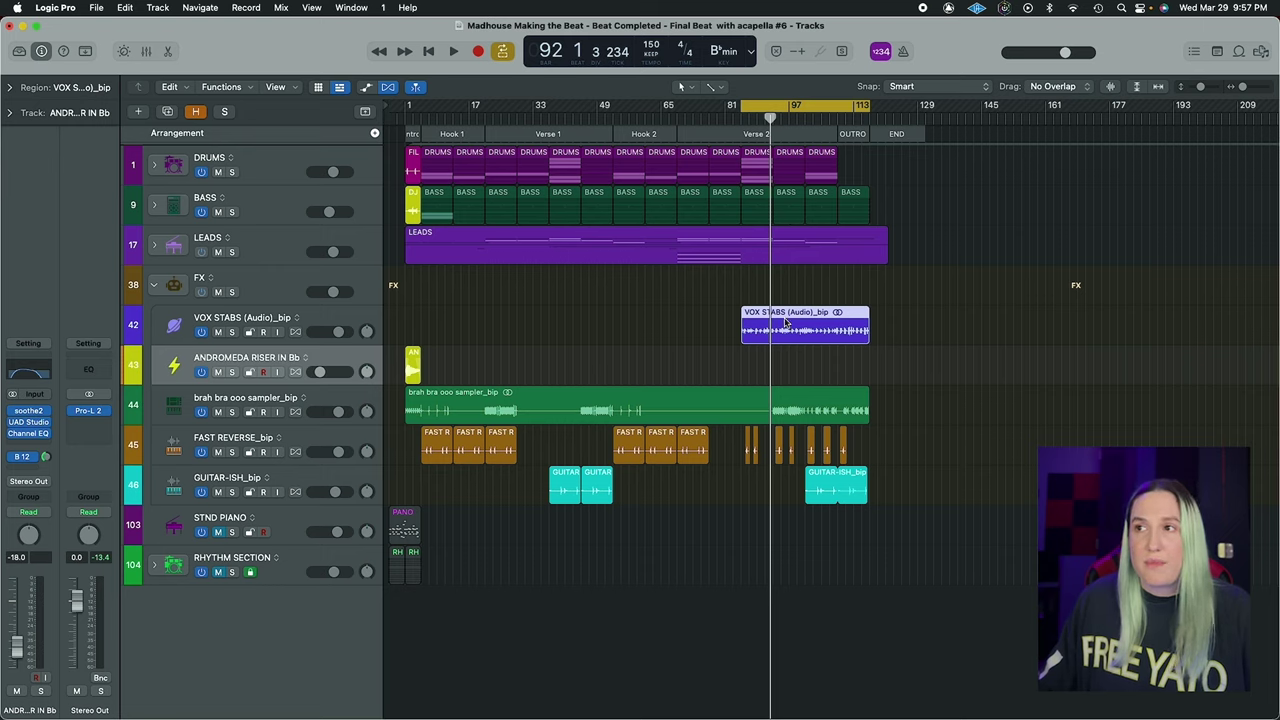
Play the full beat from bar 85 with LEADS expanded, stopping near bar 93
key(space)
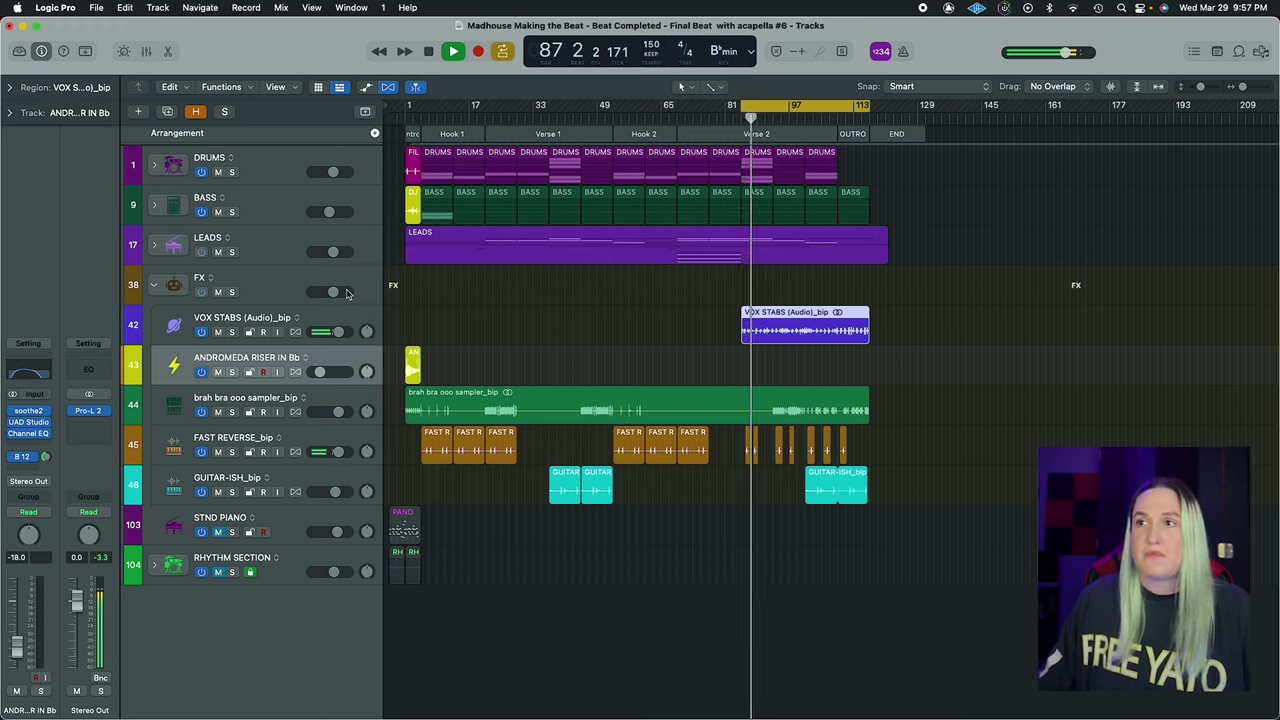
click(155, 246)
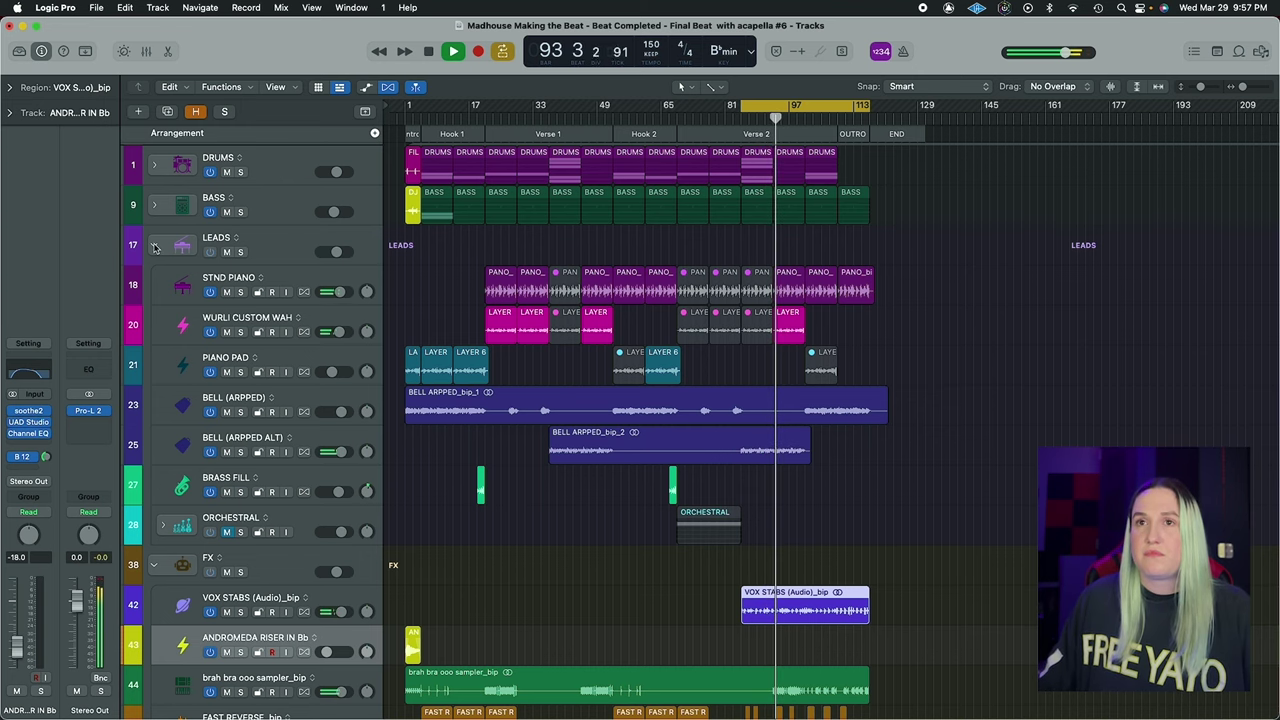
key(space)
Mute VOX STABS (Audio)_bip and play the beat without it, stopping at bar 105
scroll(400, 500, down, 5)
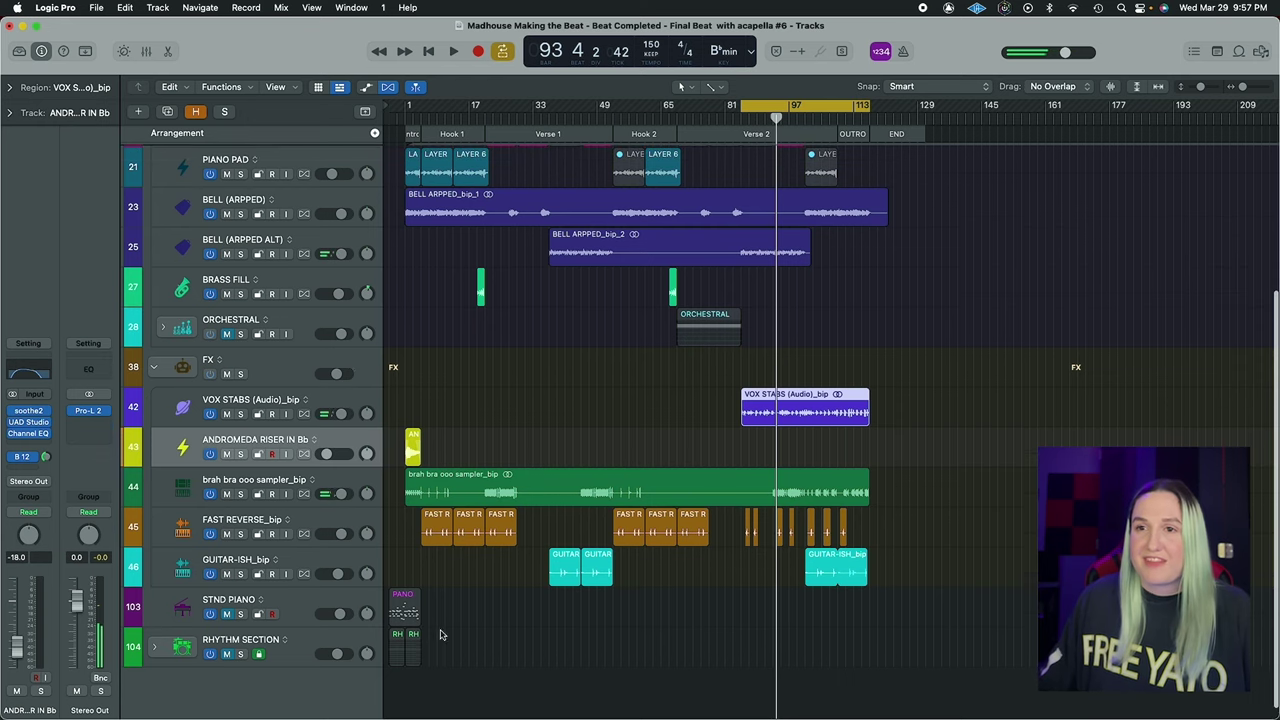
click(227, 414)
scroll(410, 470, down, 1)
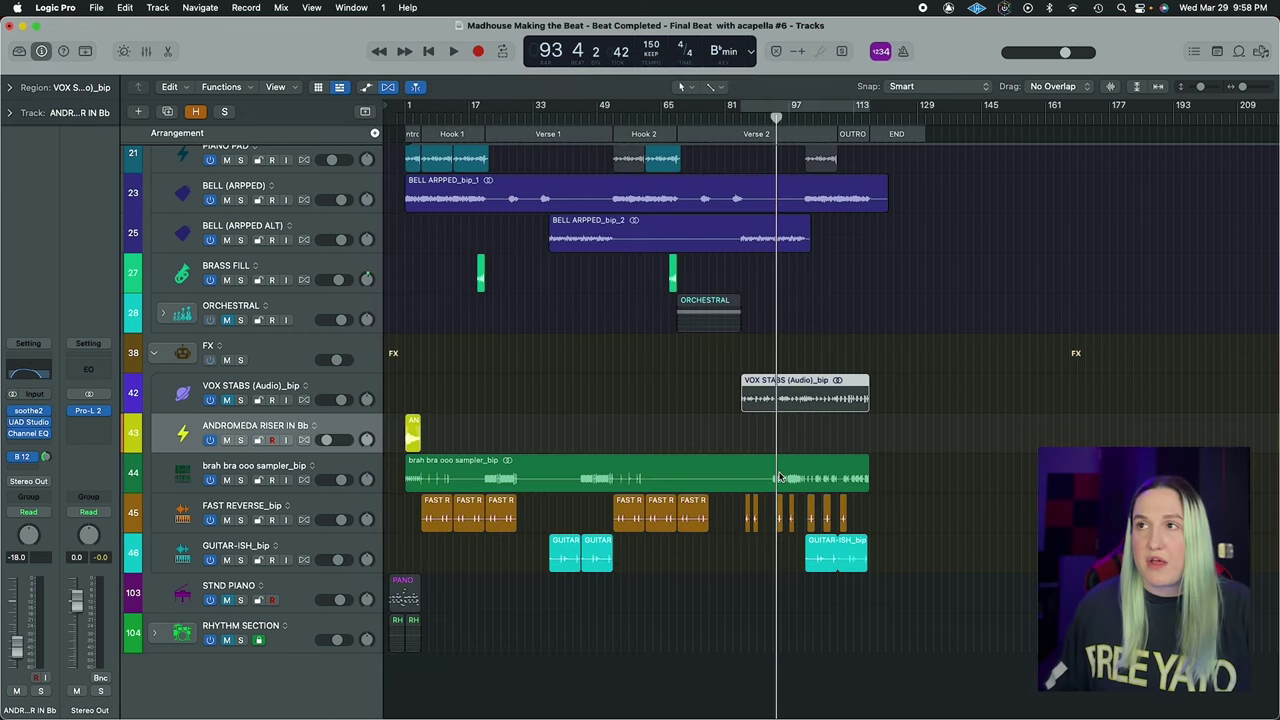
key(shift+space)
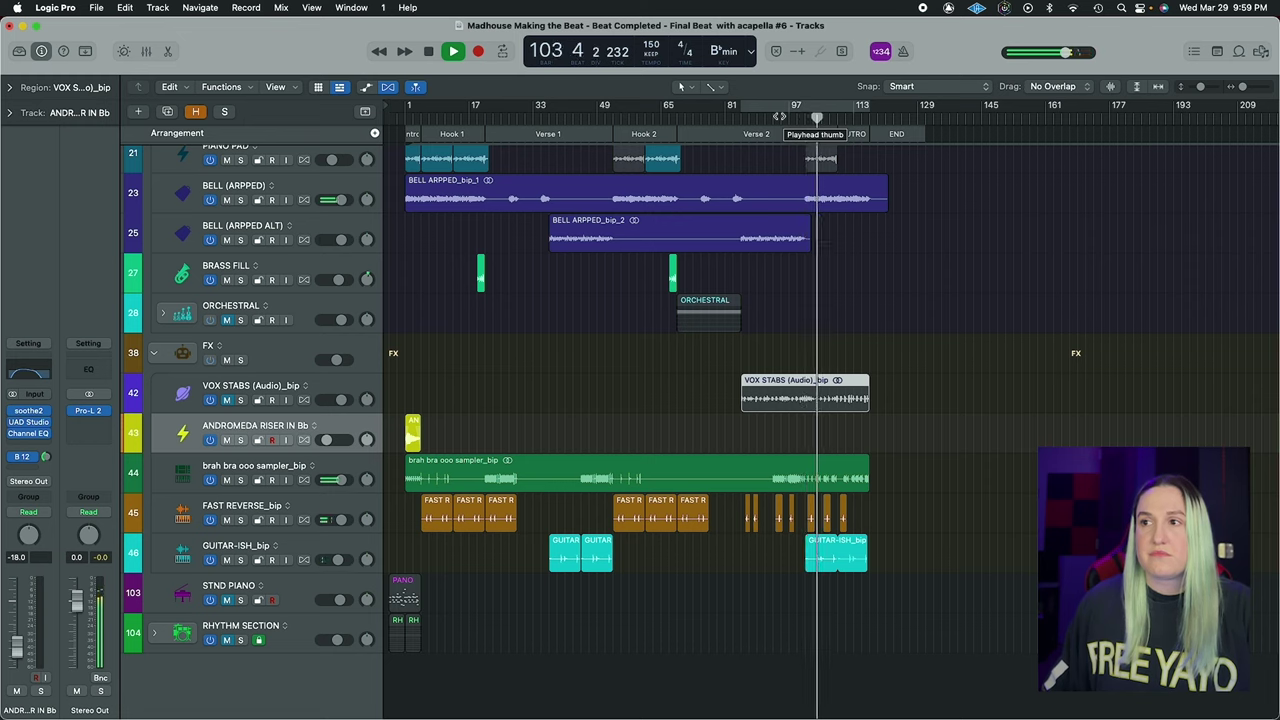
key(space)
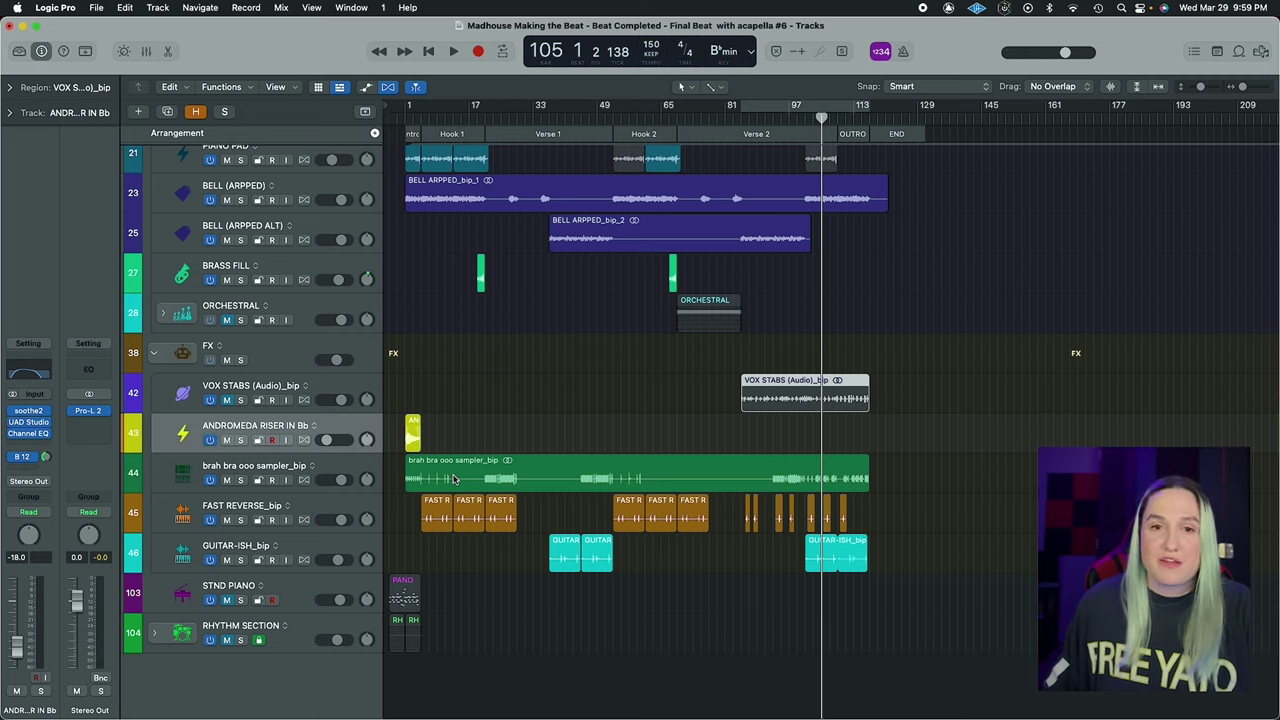
Mute brah bra ooo sampler_bip, then hear FAST REVERSE_bip soloed from bar 6 and unsolo it
click(253, 485)
click(227, 480)
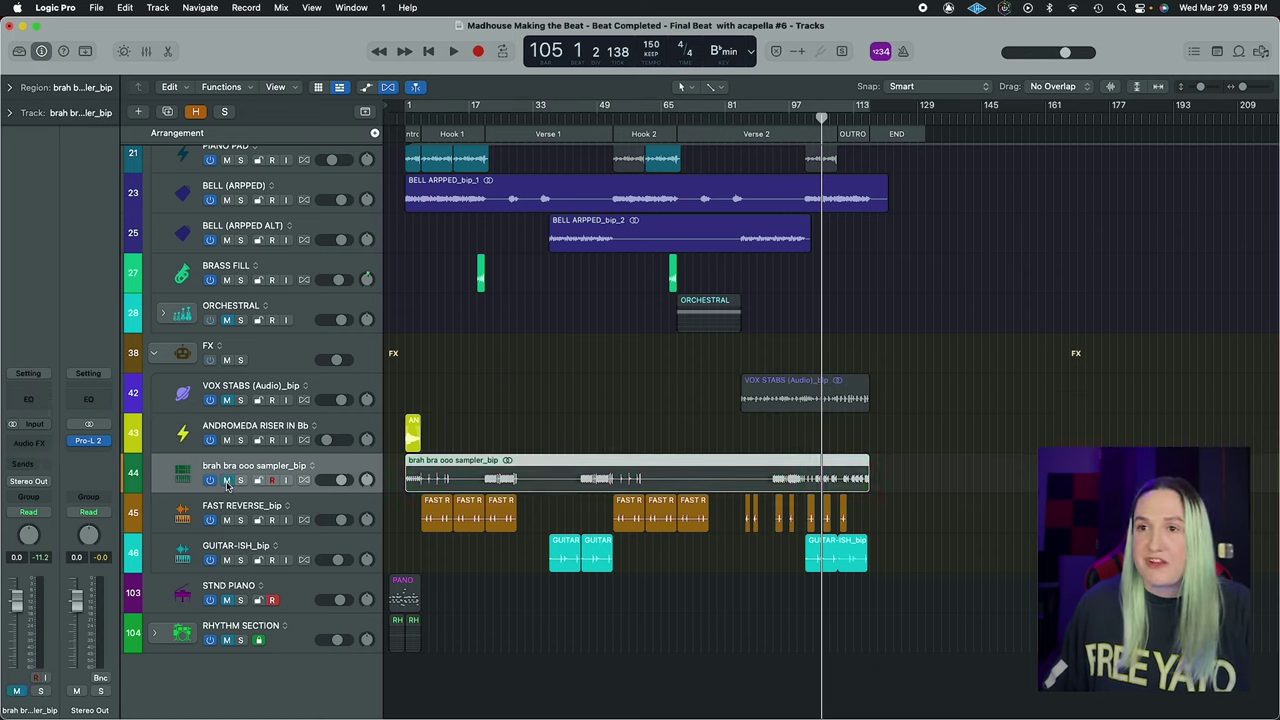
click(240, 520)
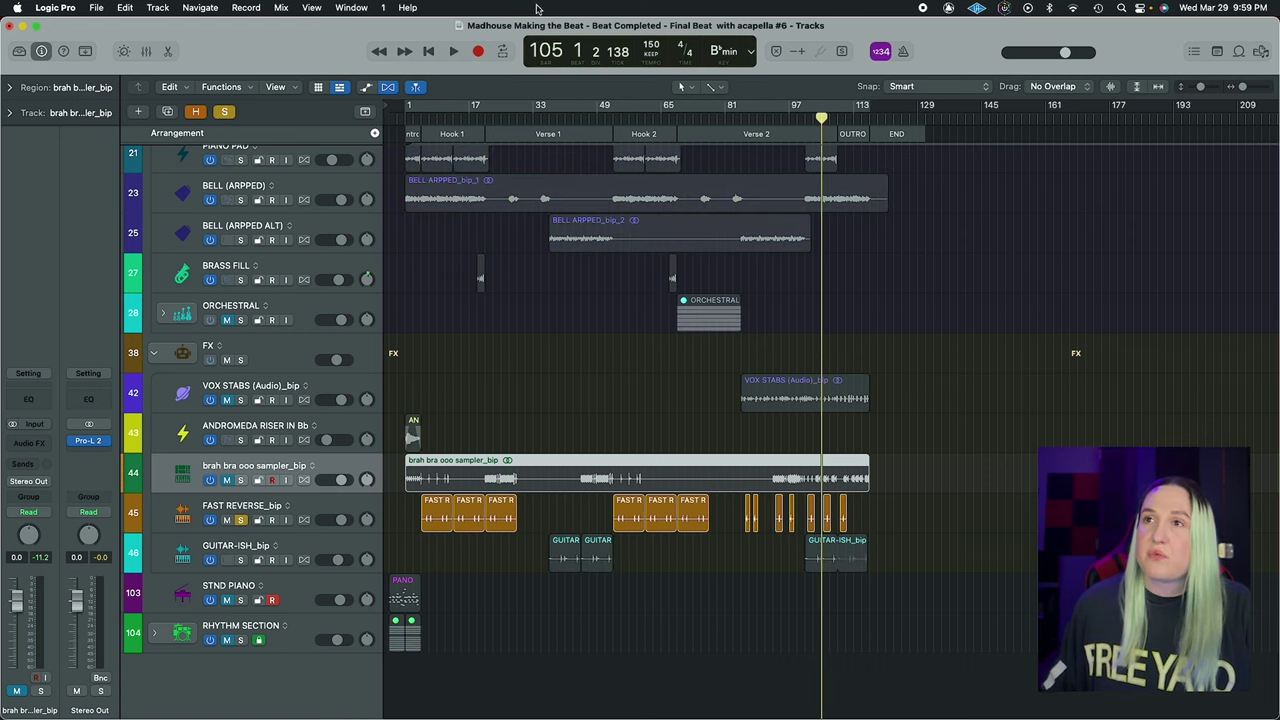
click(427, 117)
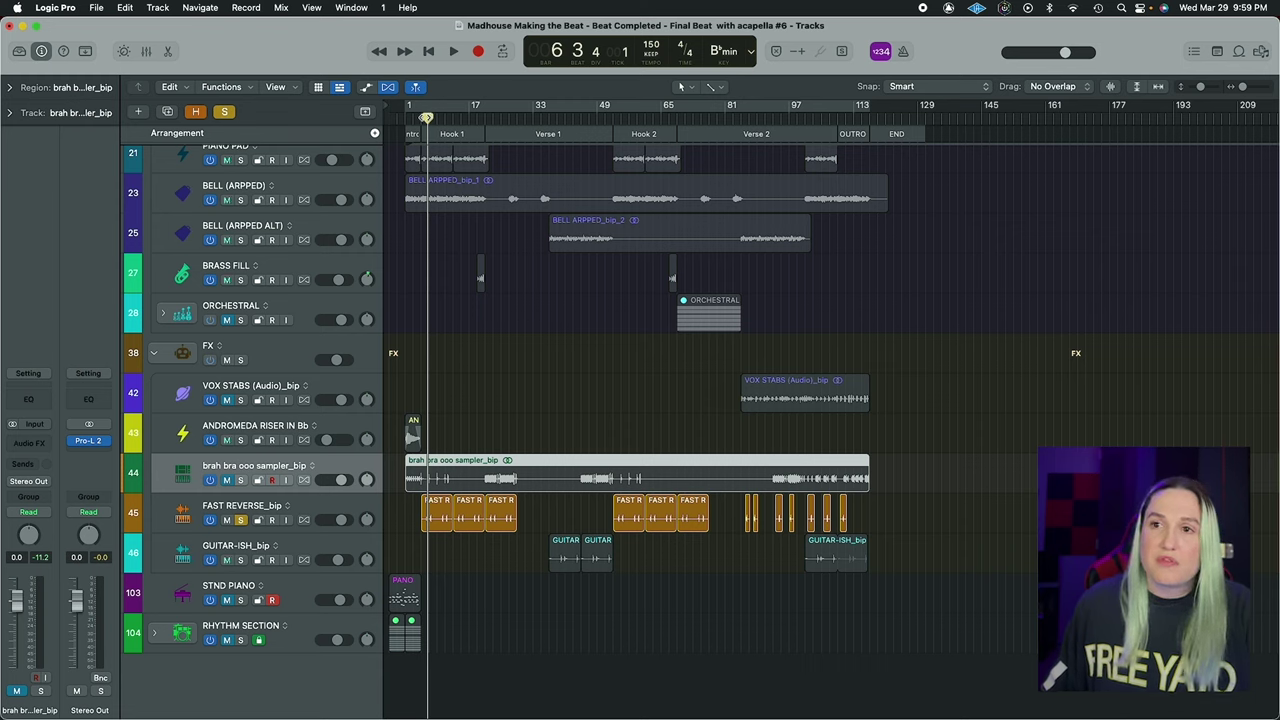
click(425, 117)
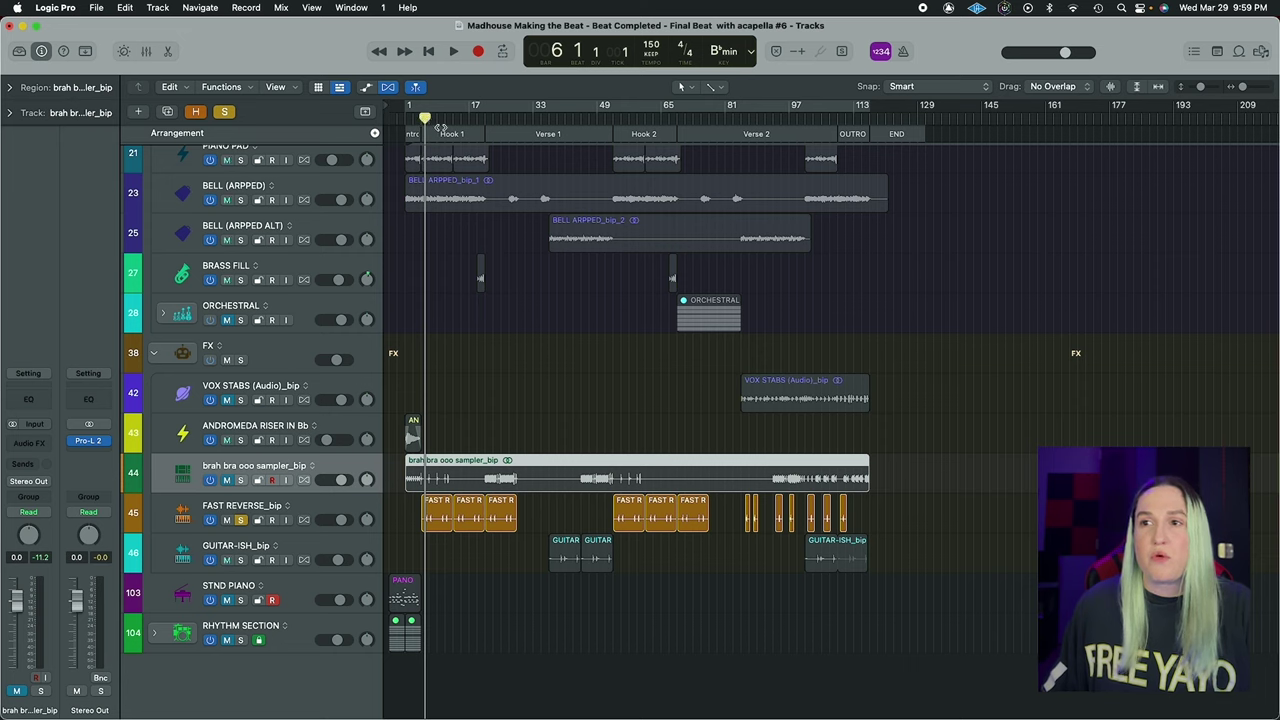
key(space)
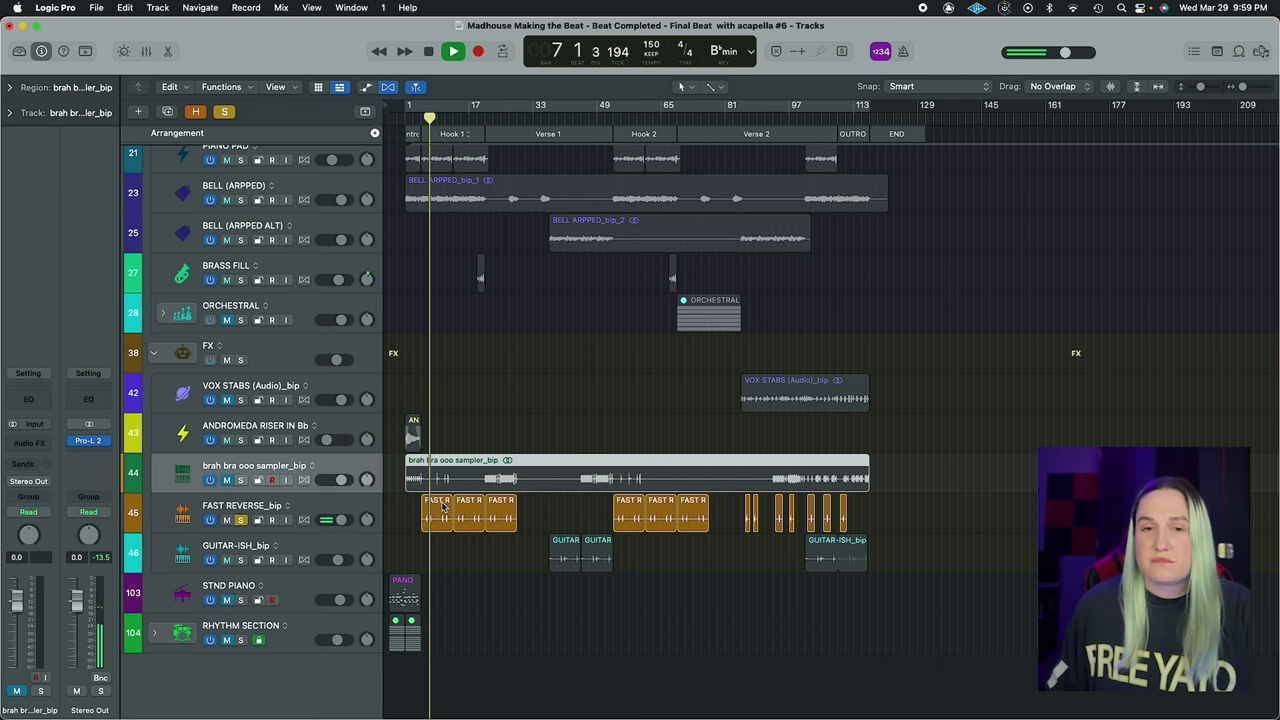
key(space)
click(241, 520)
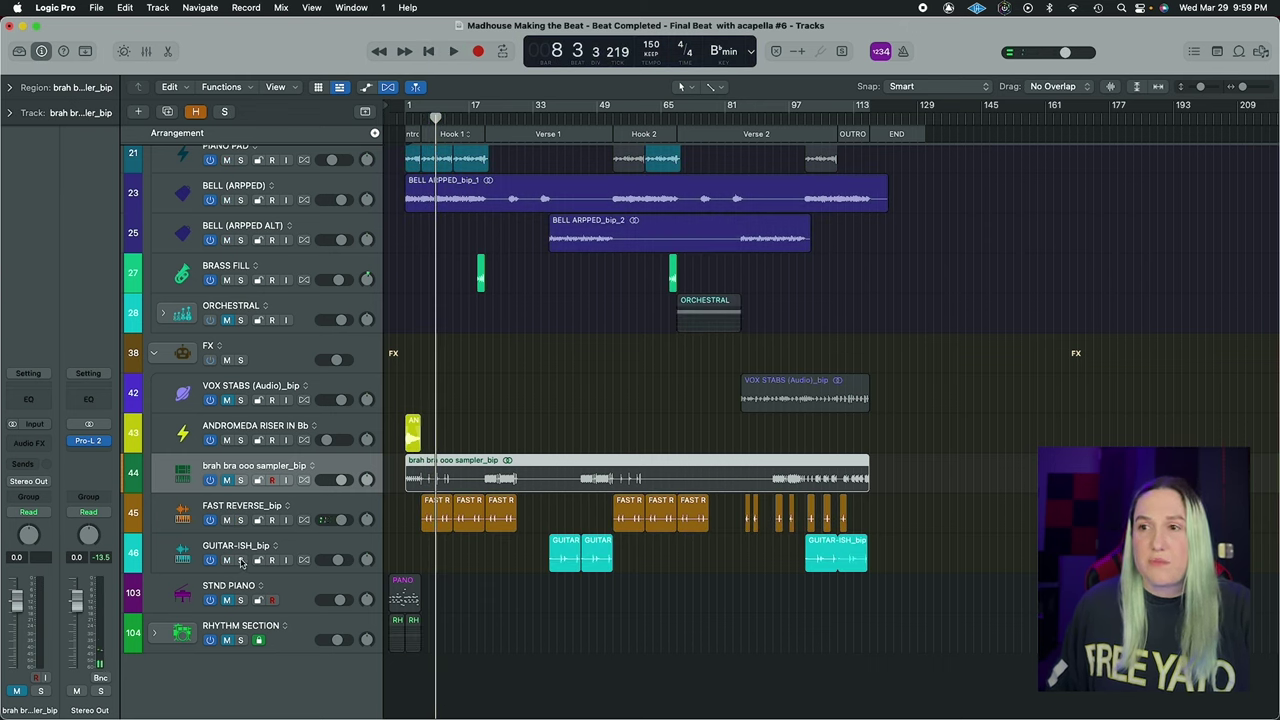
Hear GUITAR-ISH_bip soloed from bar 41, then unsolo it
click(241, 560)
click(566, 110)
key(space)
key(space)
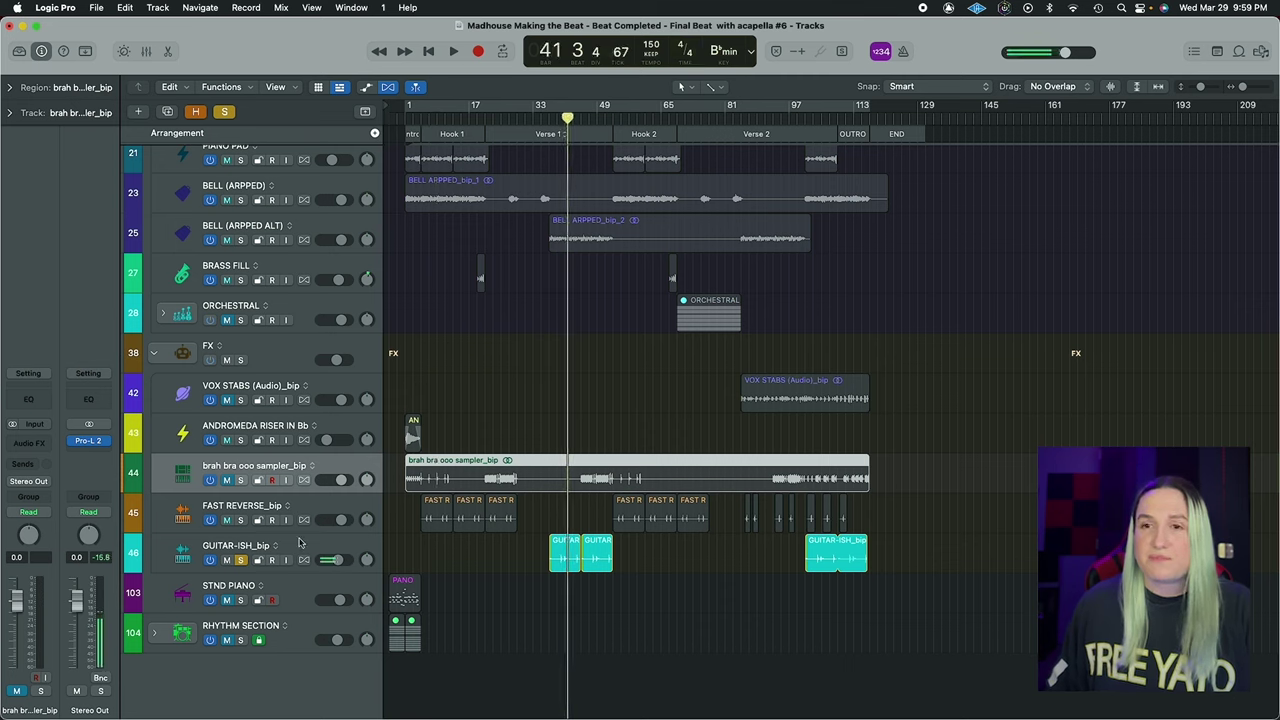
click(241, 560)
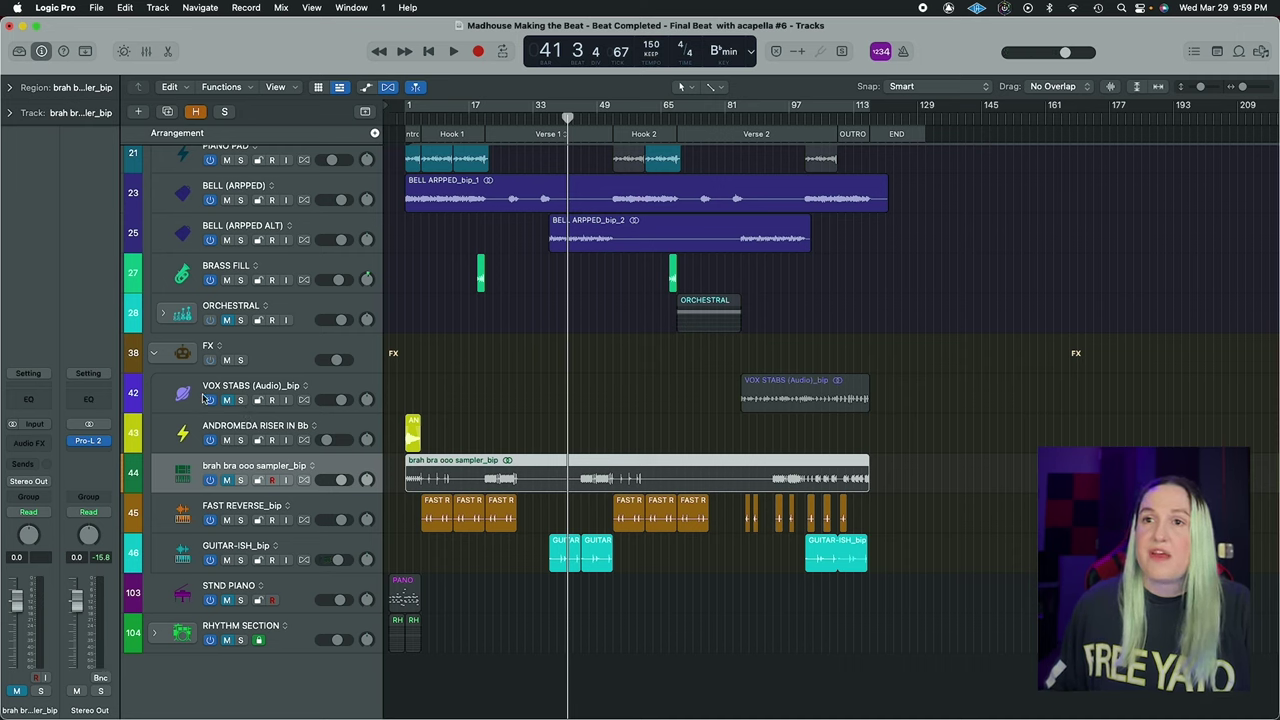
Unmute and expand ORCHESTRAL into its sub-tracks, and collapse the FX stack with it unmuted
click(227, 320)
click(227, 360)
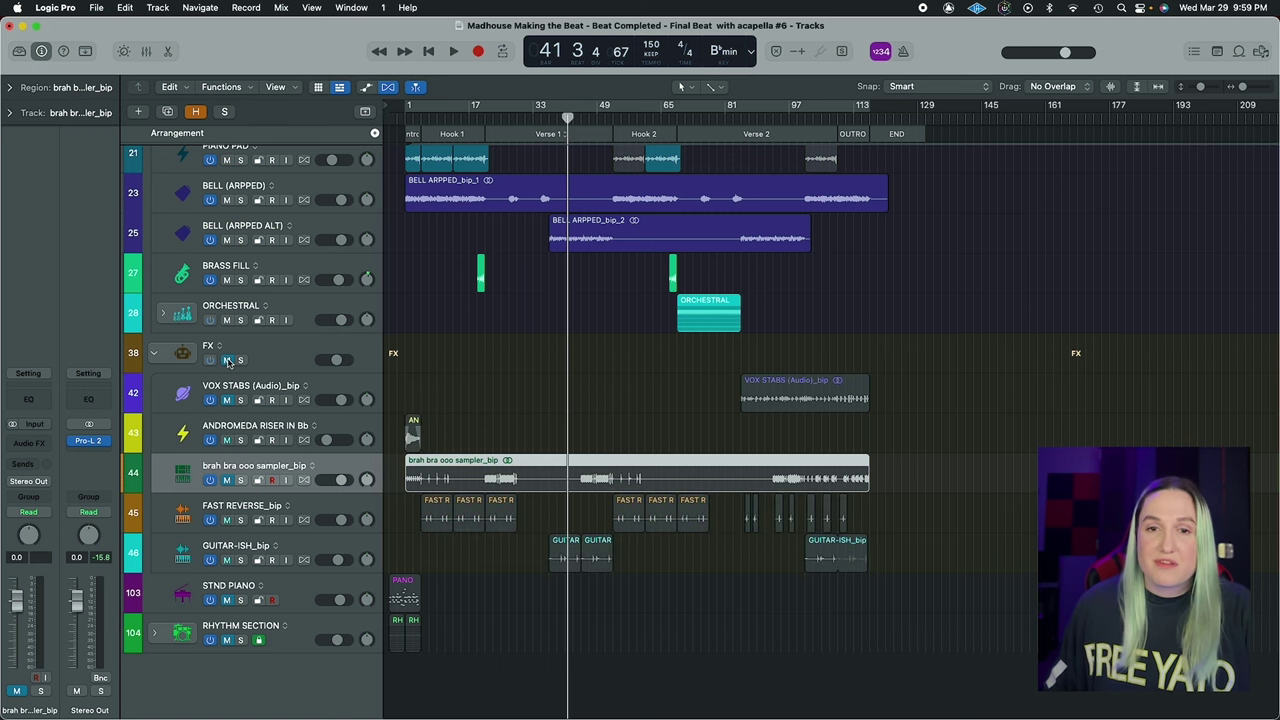
click(156, 354)
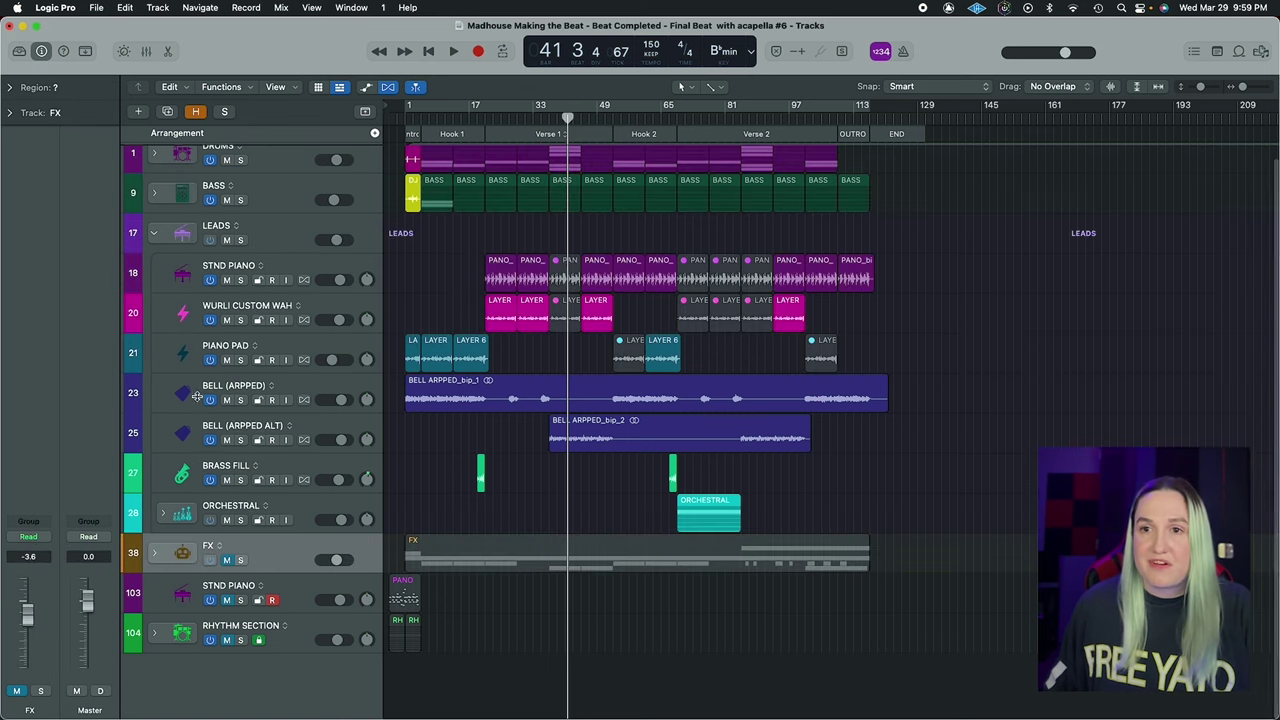
click(163, 516)
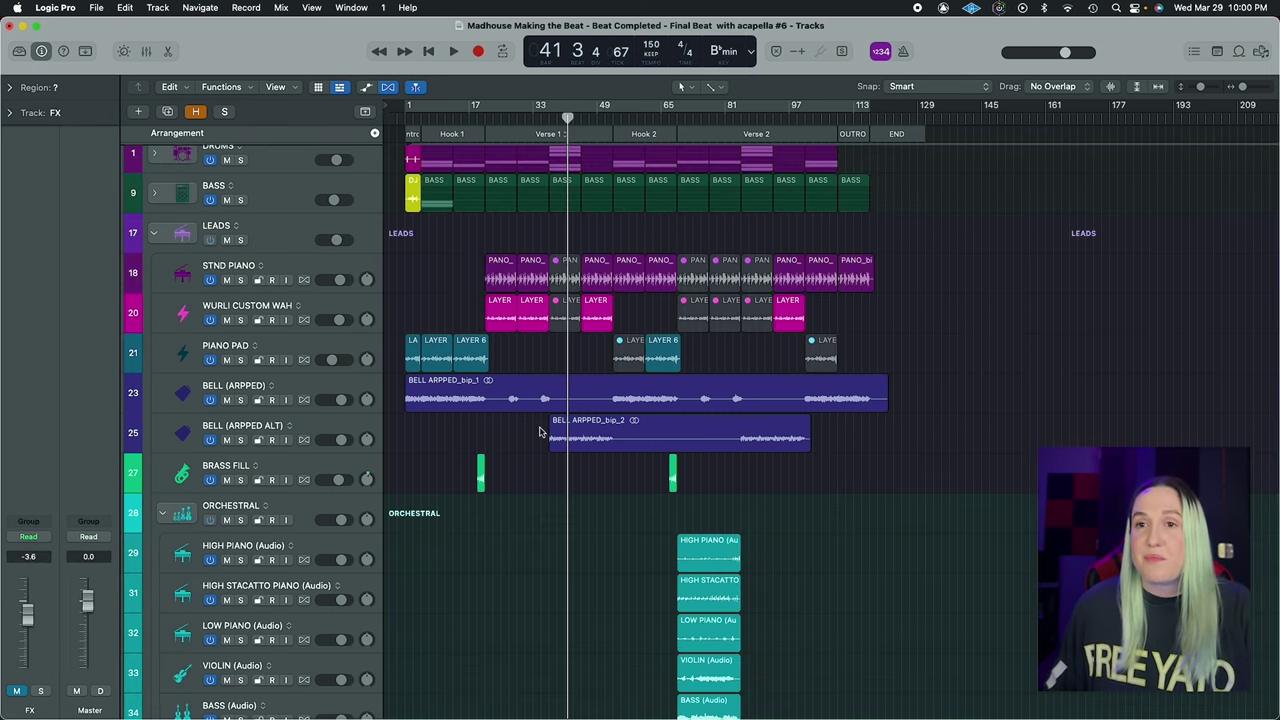
scroll(545, 437, down, 5)
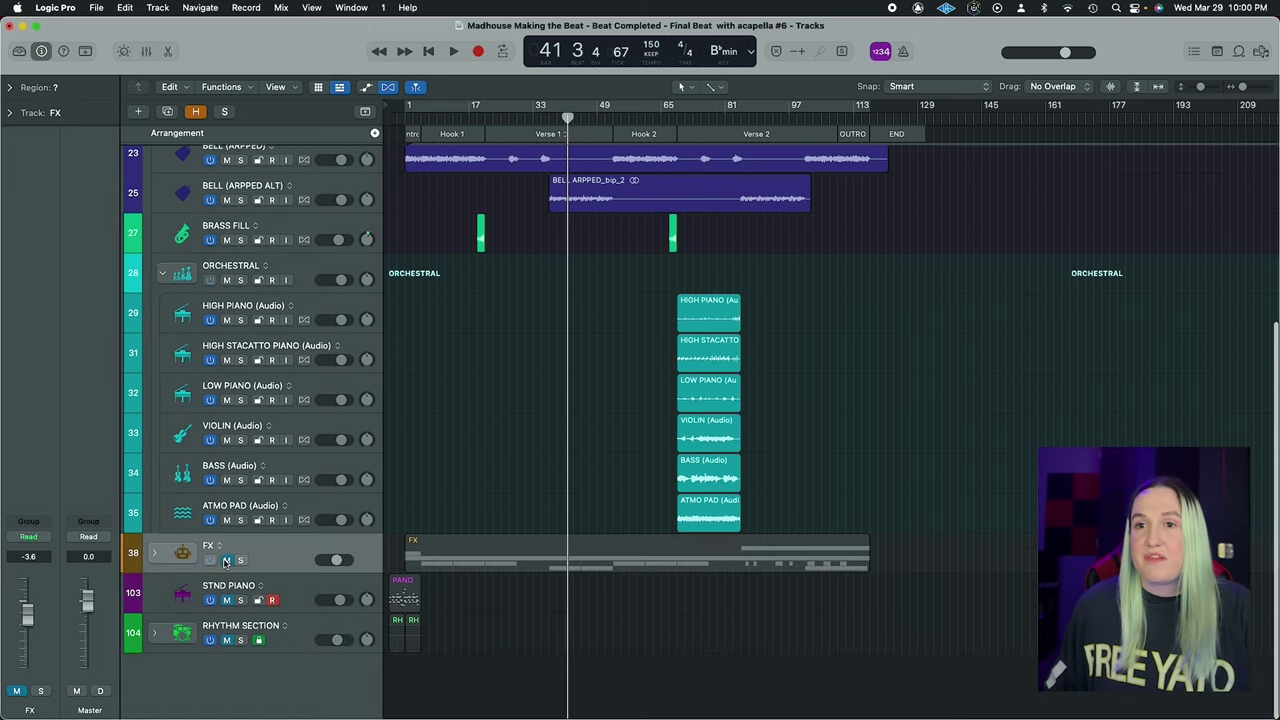
click(226, 561)
Play from bar 67 and stop at bar 85
click(674, 117)
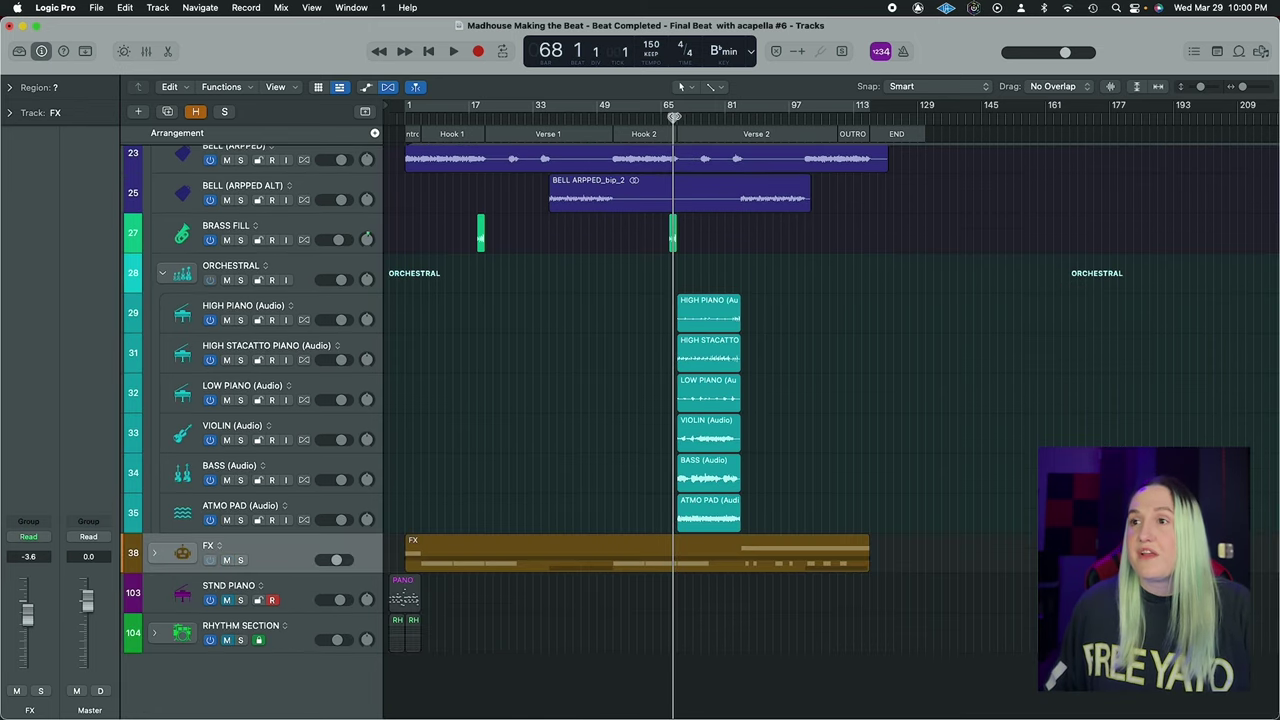
drag(674, 117, 669, 117)
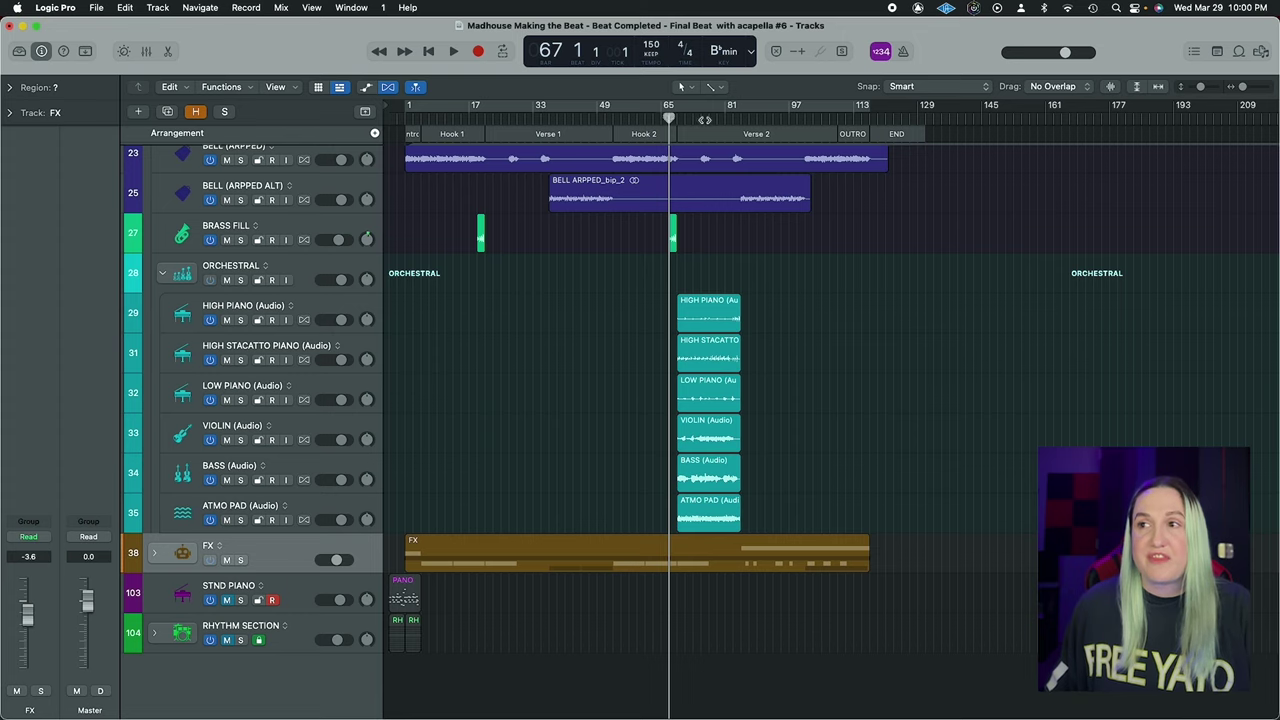
key(space)
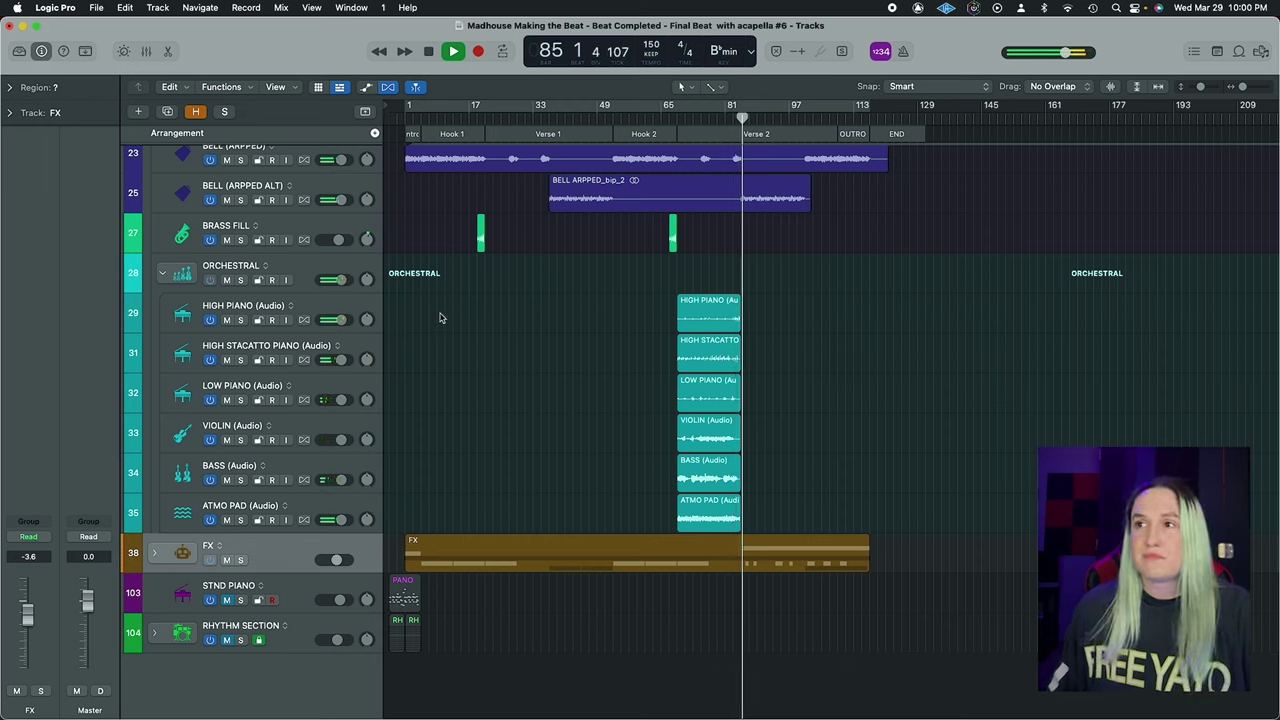
key(space)
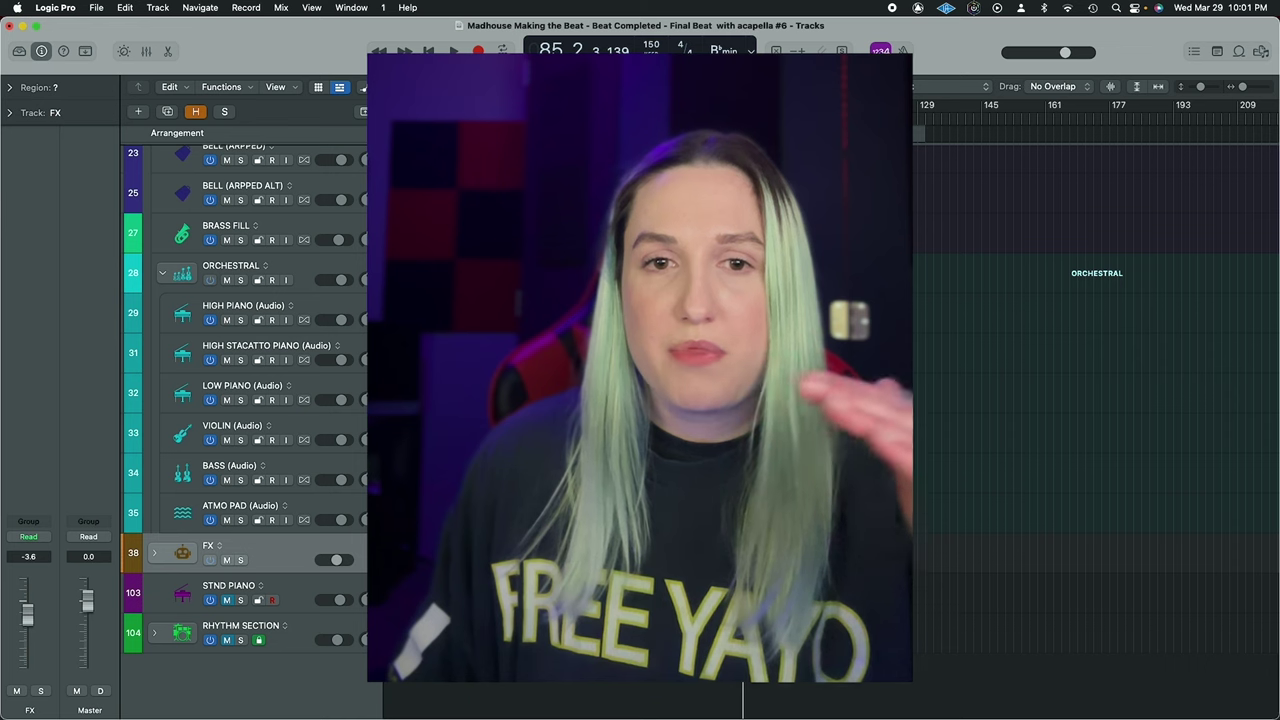
Select and solo LOW PIANO (Audio), then open its Magic Switch plugin
click(343, 309)
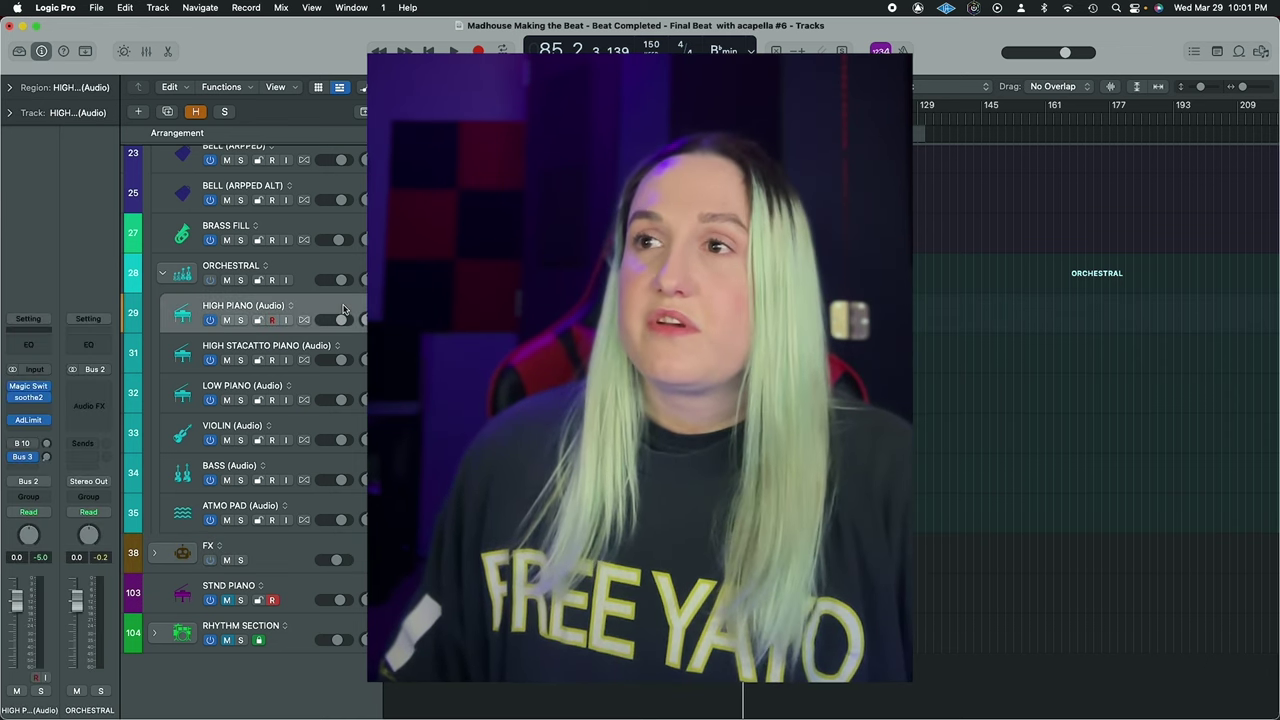
click(340, 368)
click(336, 385)
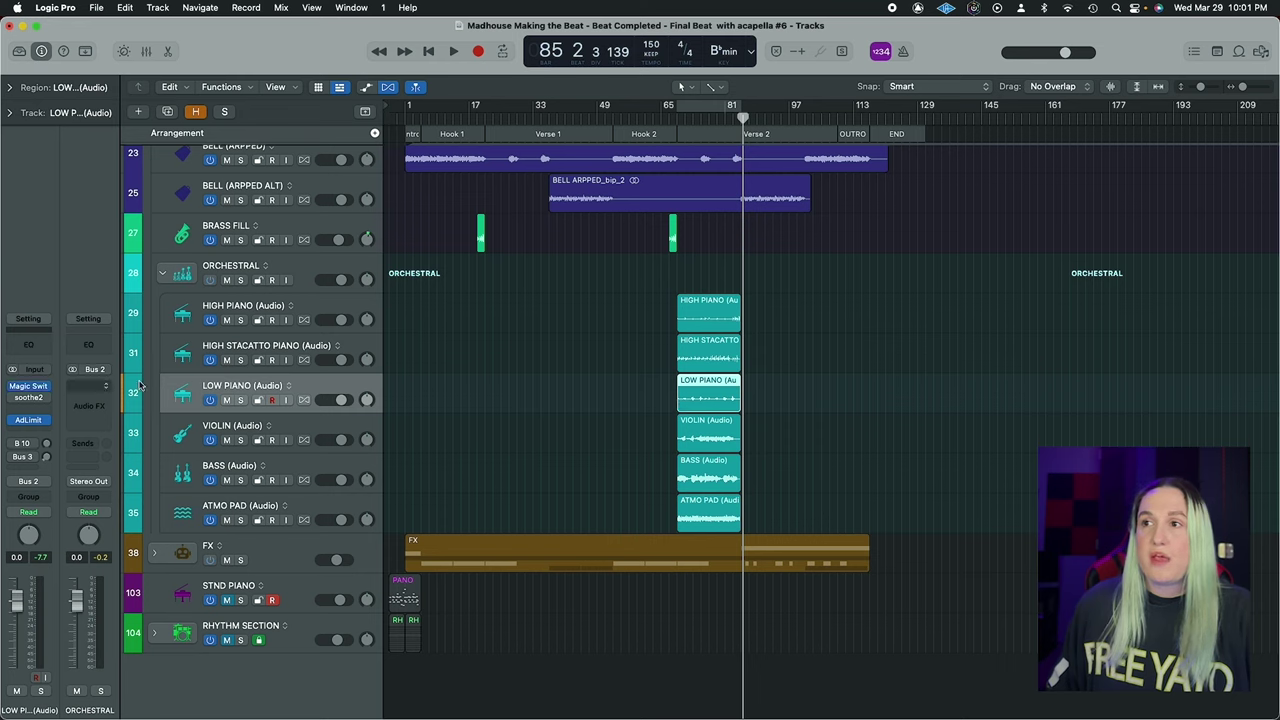
click(240, 399)
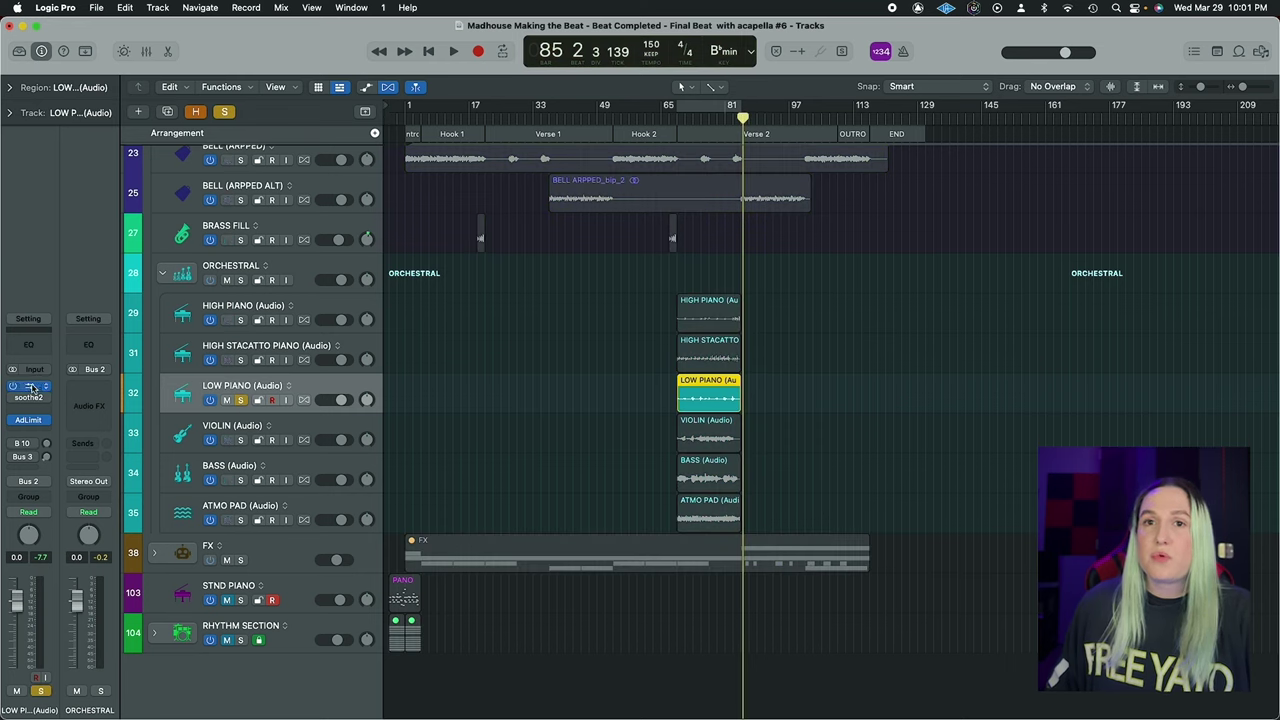
click(36, 387)
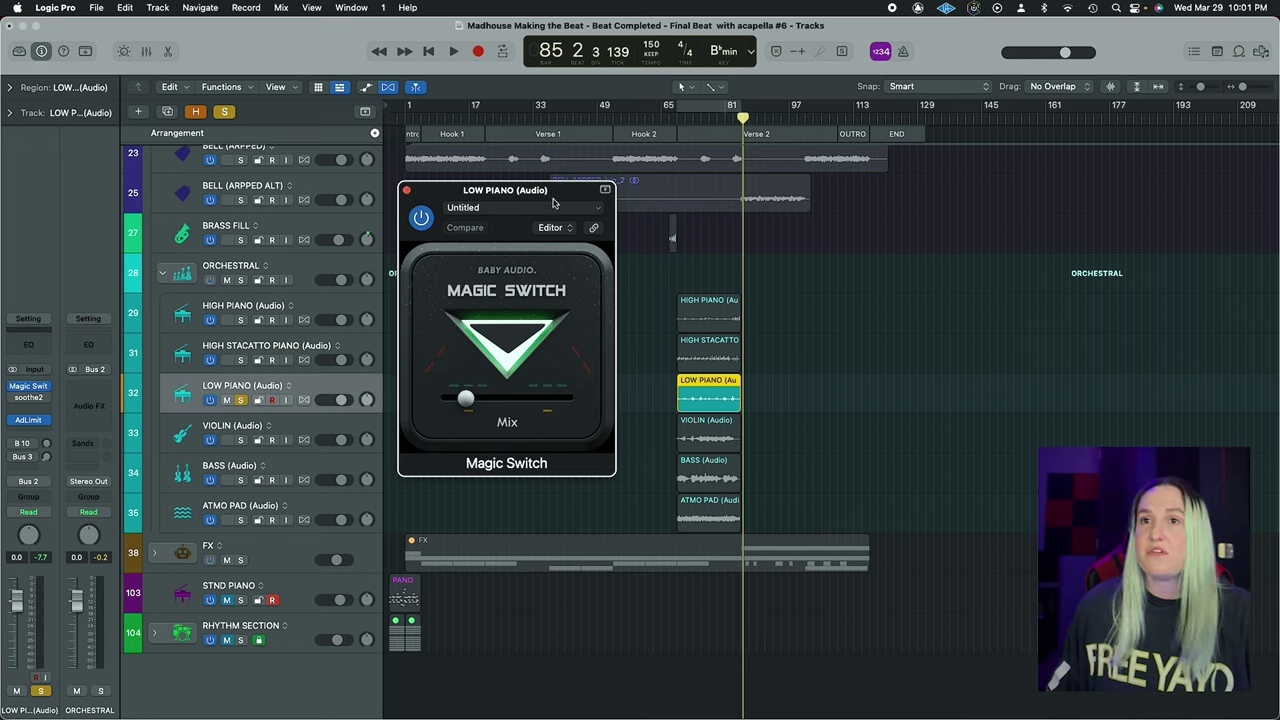
Loop playback from bar 67, comparing Magic Switch bypassed versus enabled, then stop
key(shift+Return)
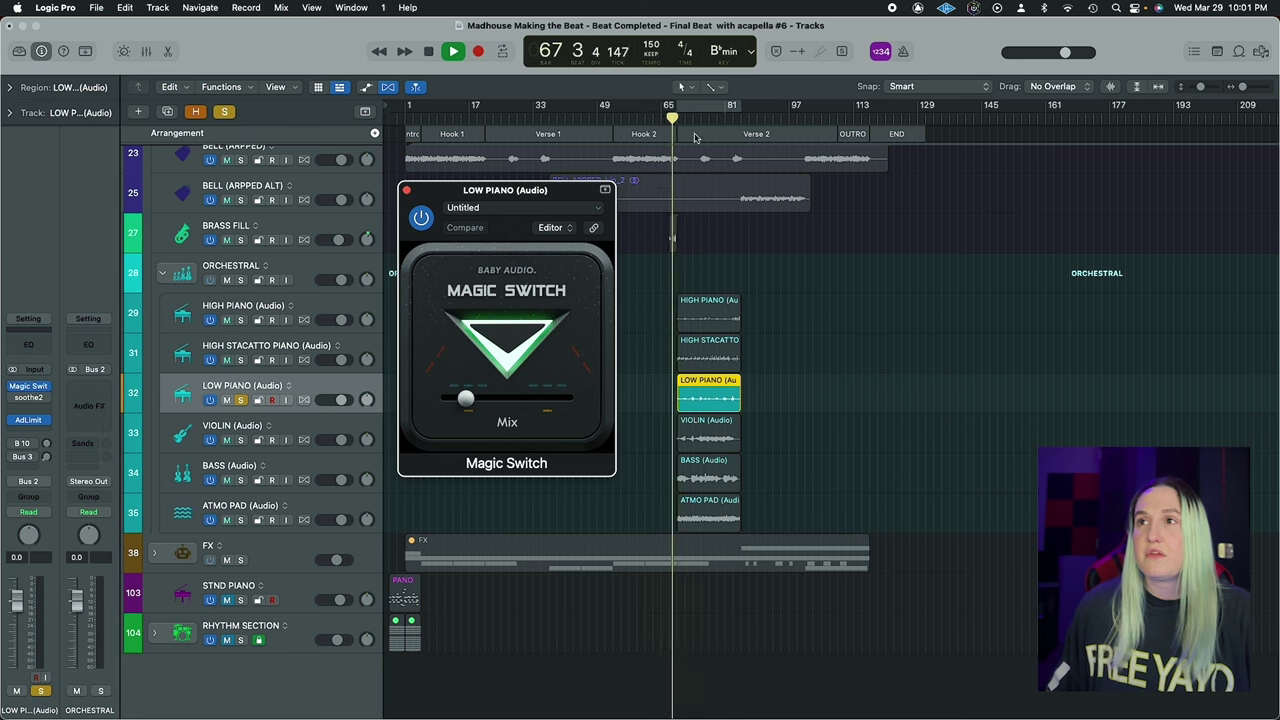
click(714, 106)
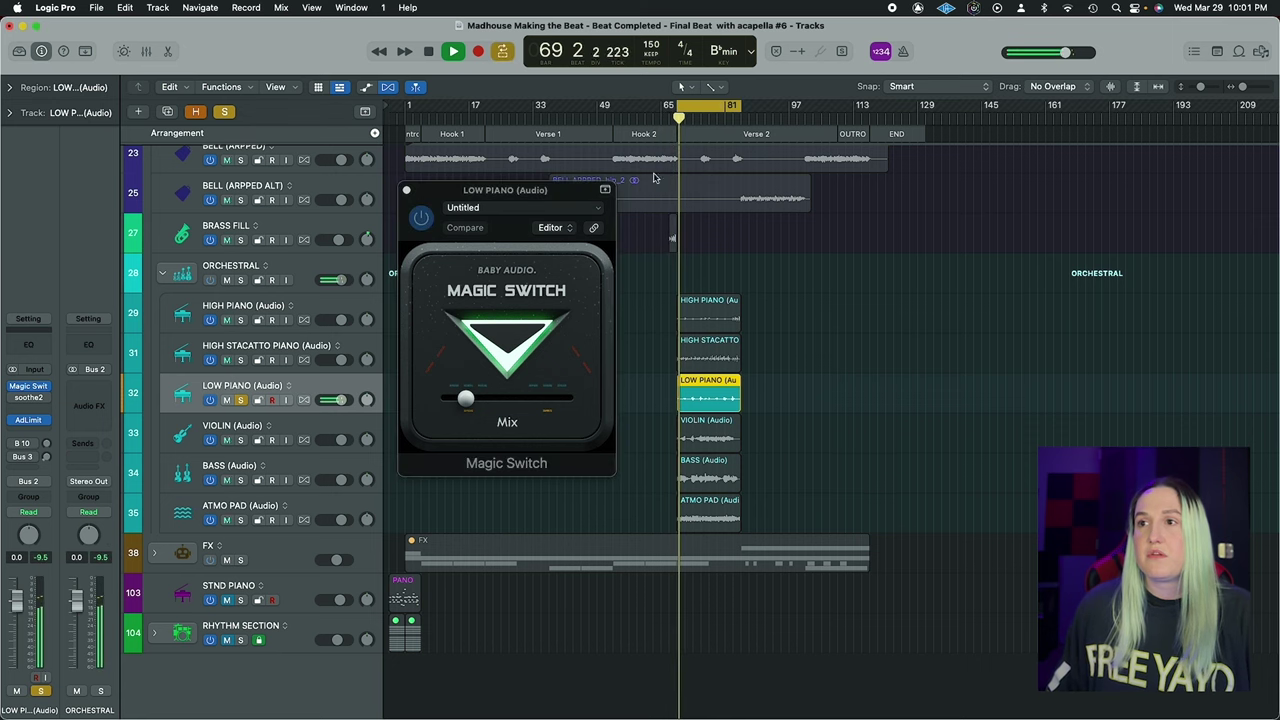
click(421, 219)
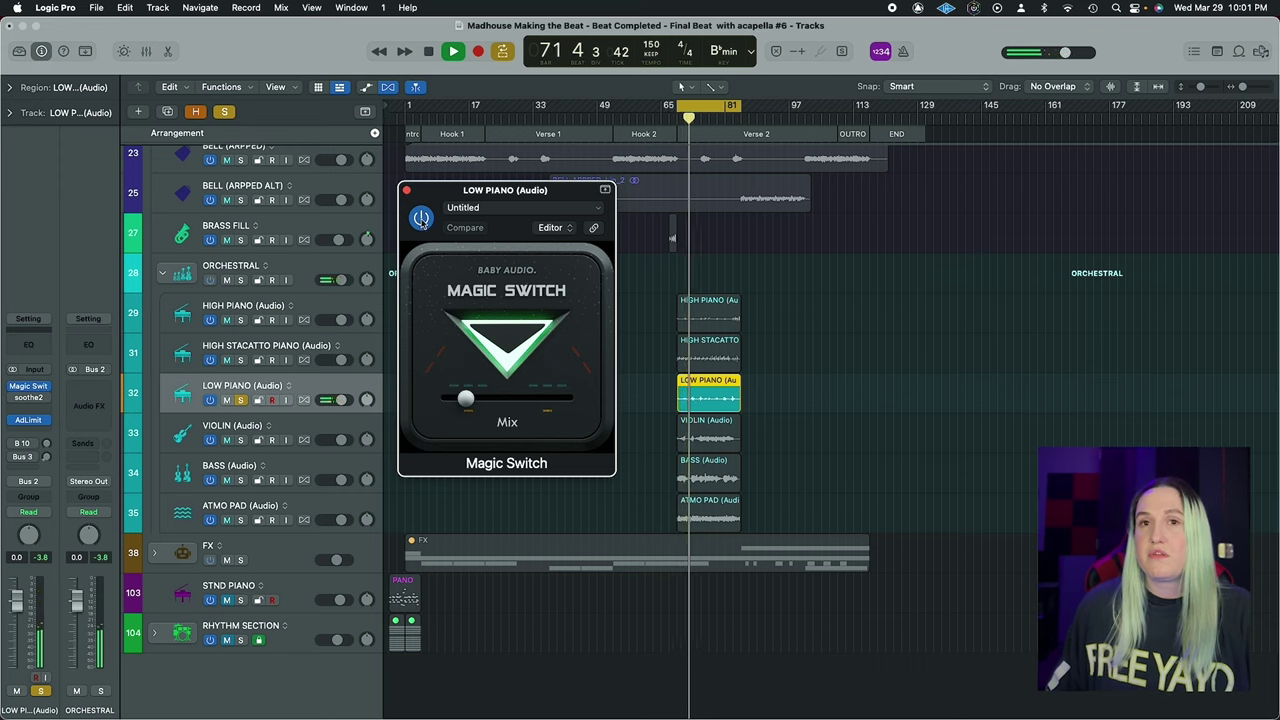
click(421, 219)
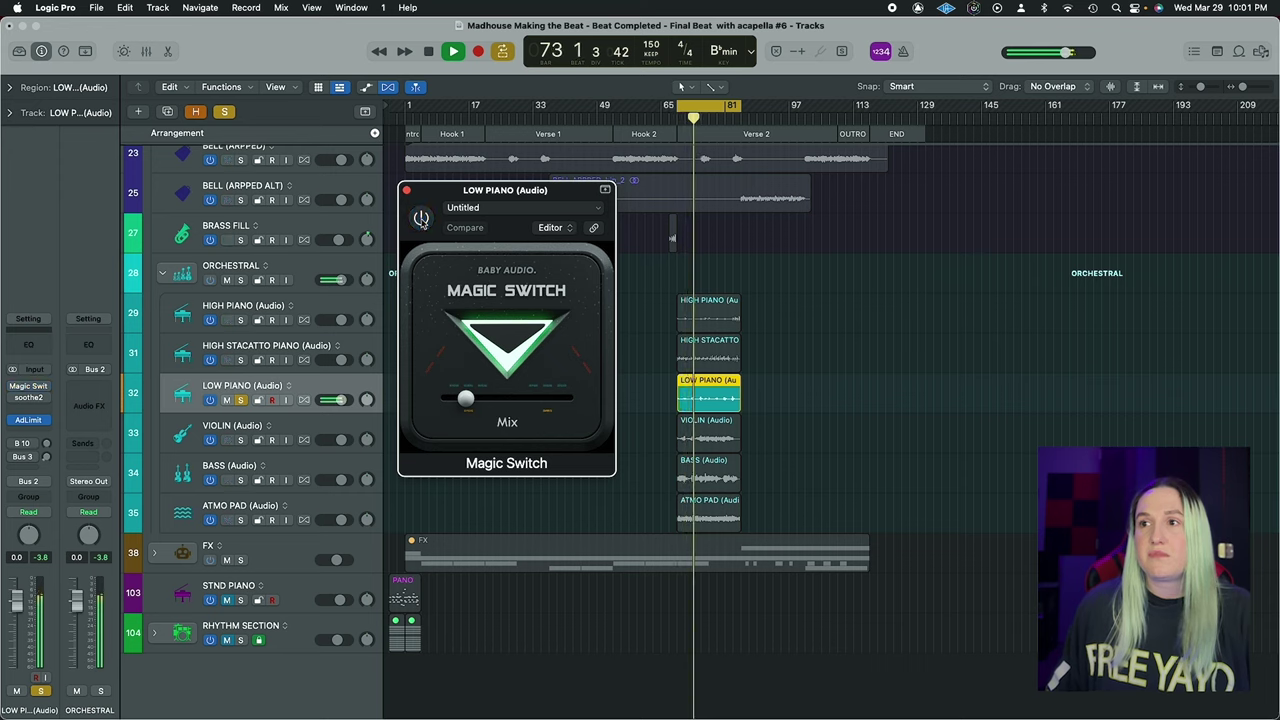
click(421, 219)
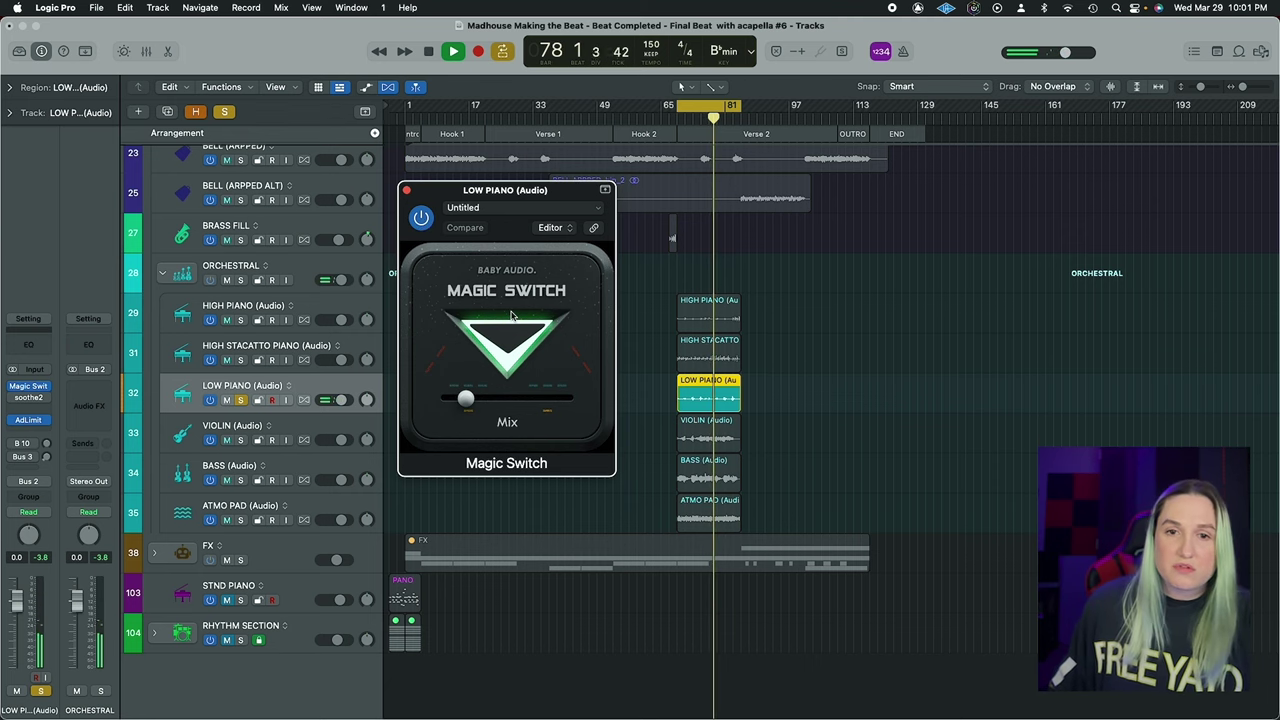
key(space)
Close the Magic Switch window, unsolo LOW PIANO, and select HIGH PIANO (Audio)
click(407, 190)
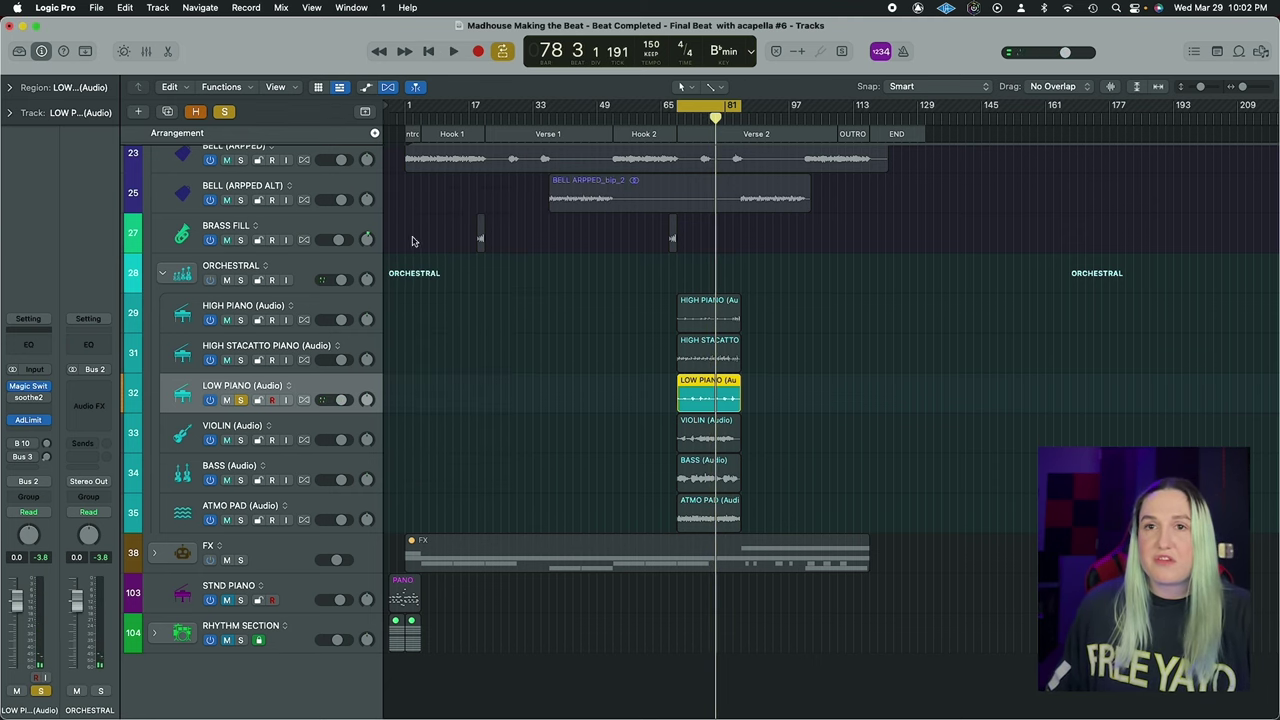
click(240, 400)
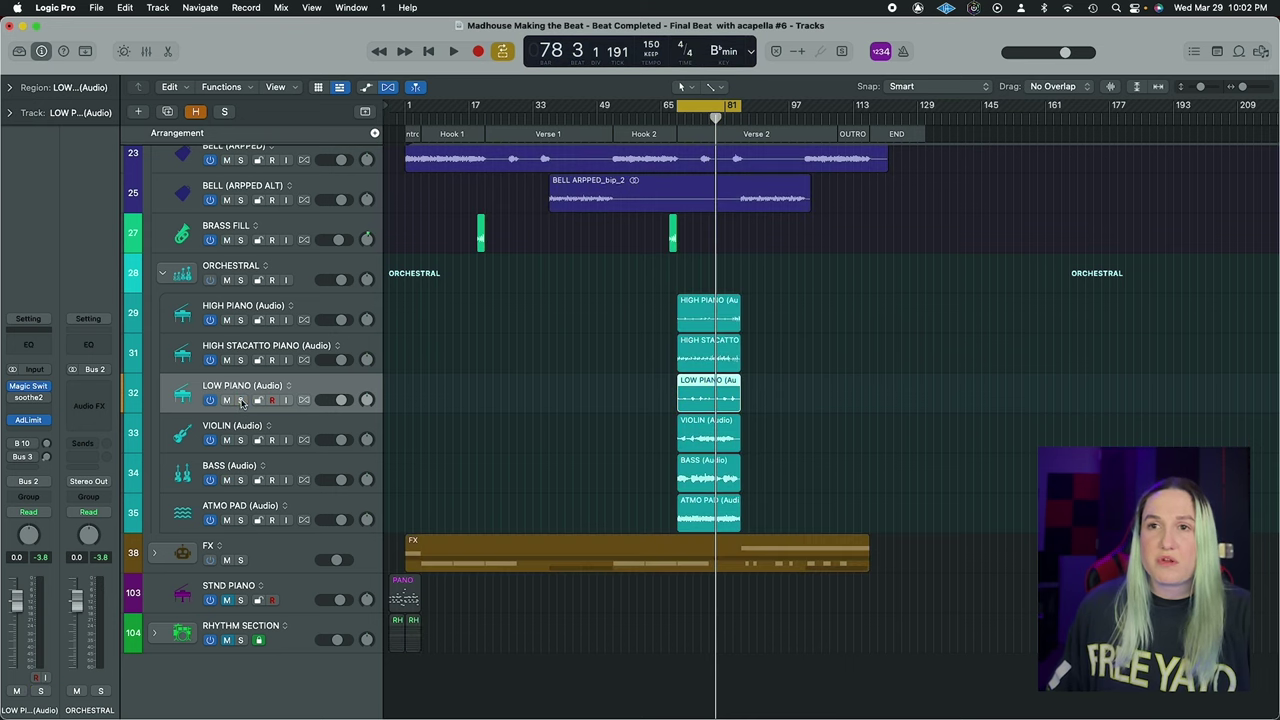
click(310, 302)
Solo HIGH PIANO (Audio) and listen to it alone, then stop
click(240, 320)
key(space)
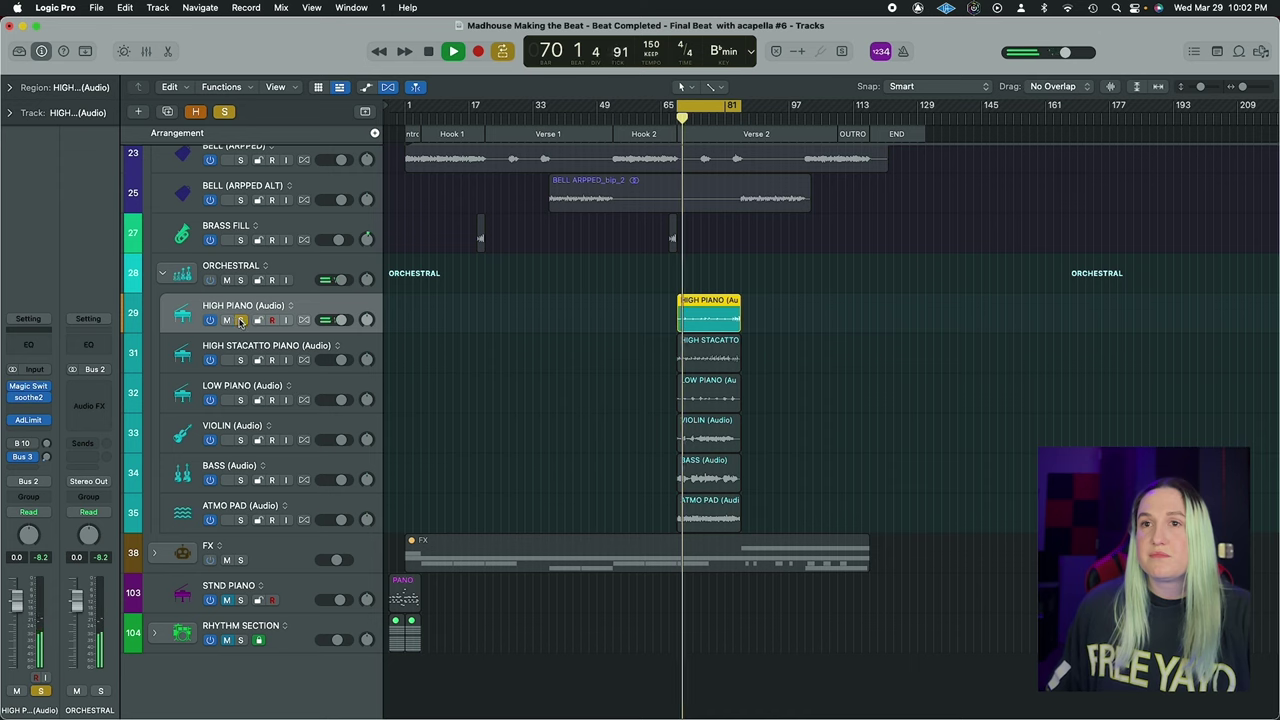
mouse_move(32, 390)
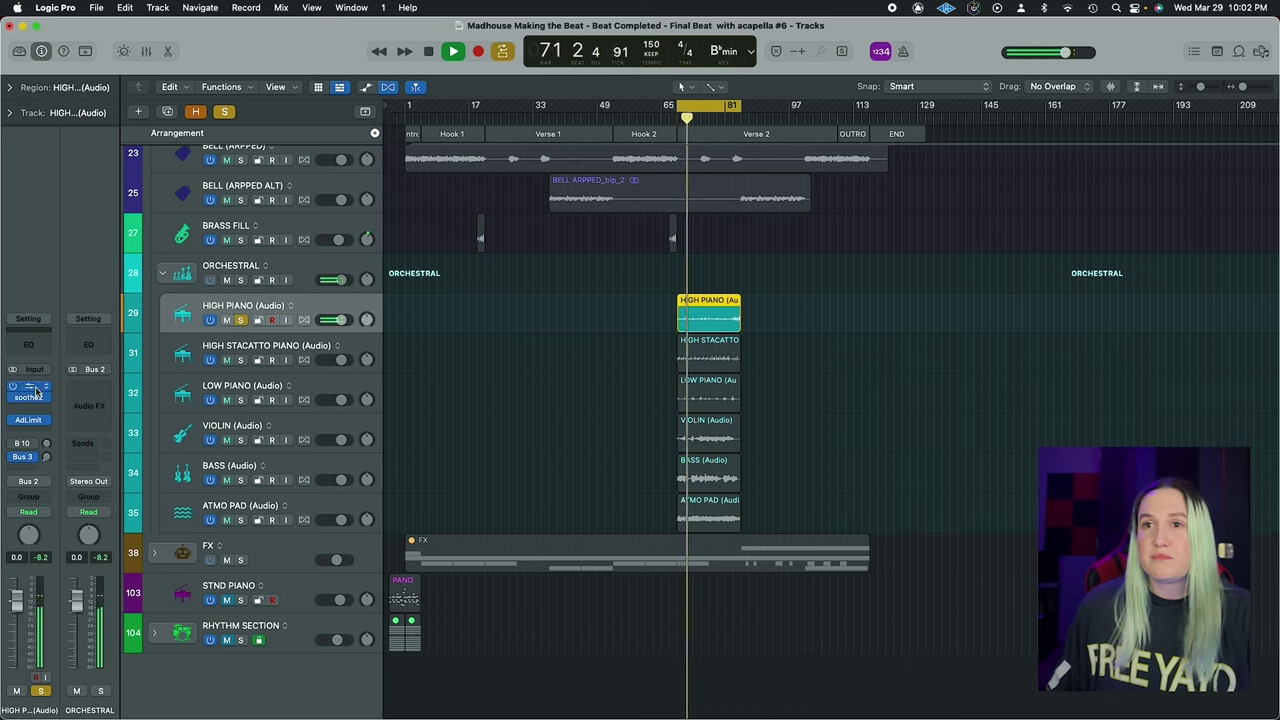
key(space)
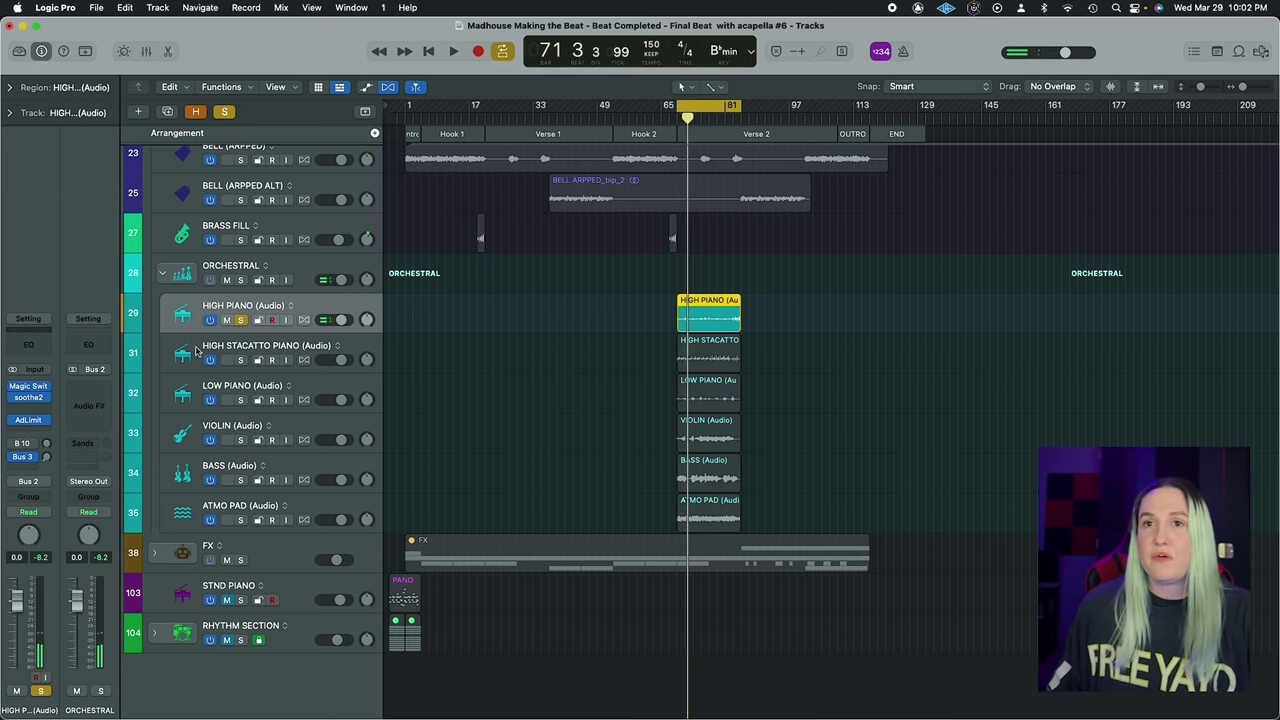
Solo HIGH STACCATO PIANO instead and hear it alone from bar 69
click(212, 348)
key(space)
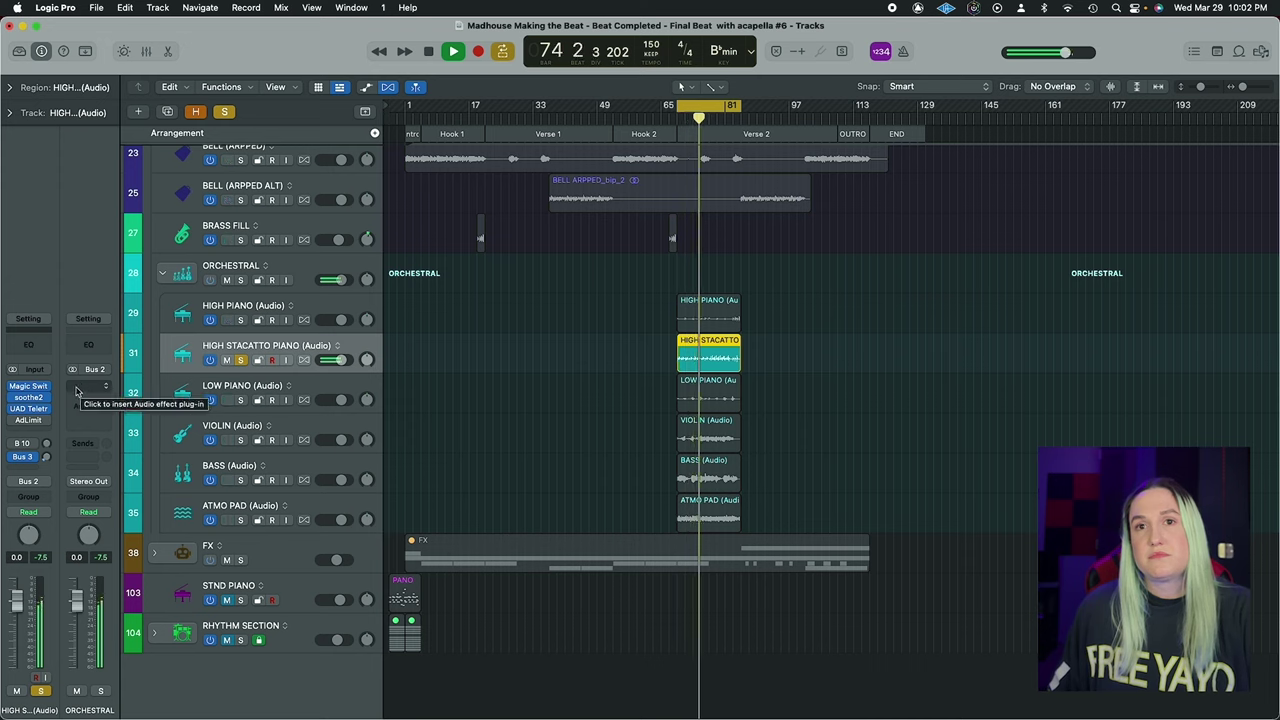
key(space)
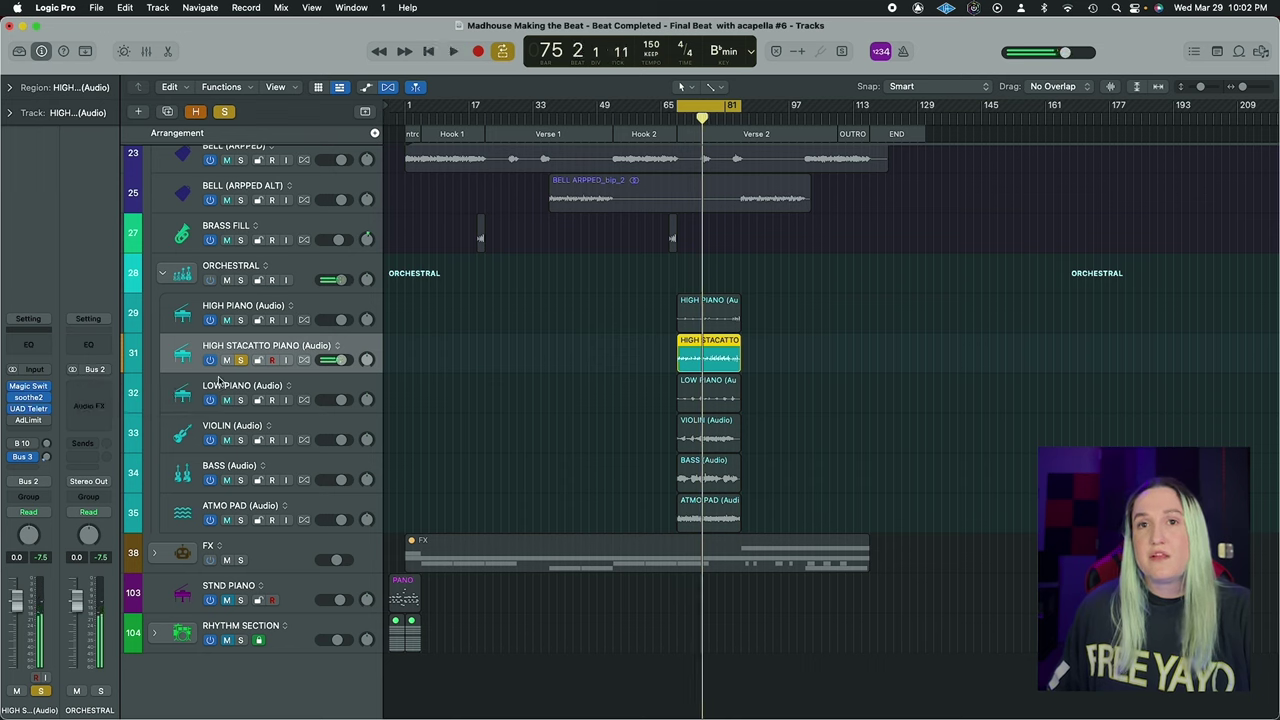
Move the solo from HIGH STACCATO PIANO to LOW PIANO and play it alone
click(314, 387)
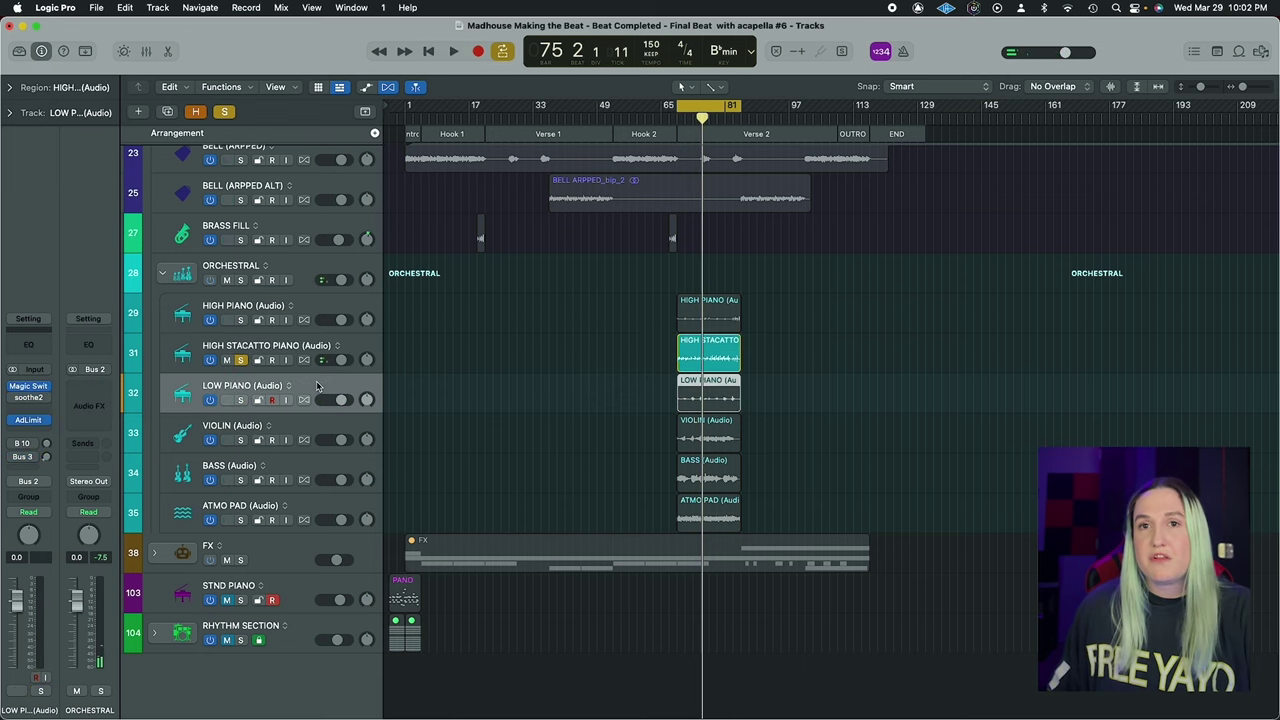
click(240, 360)
click(240, 400)
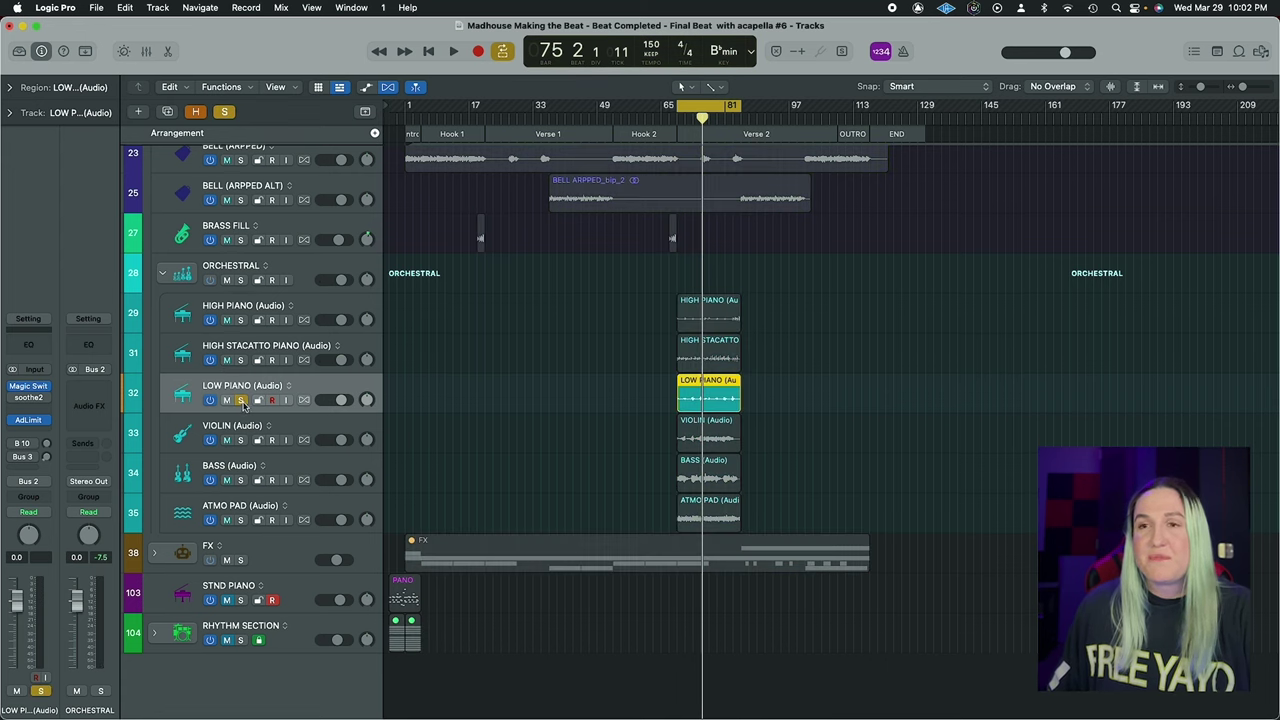
key(space)
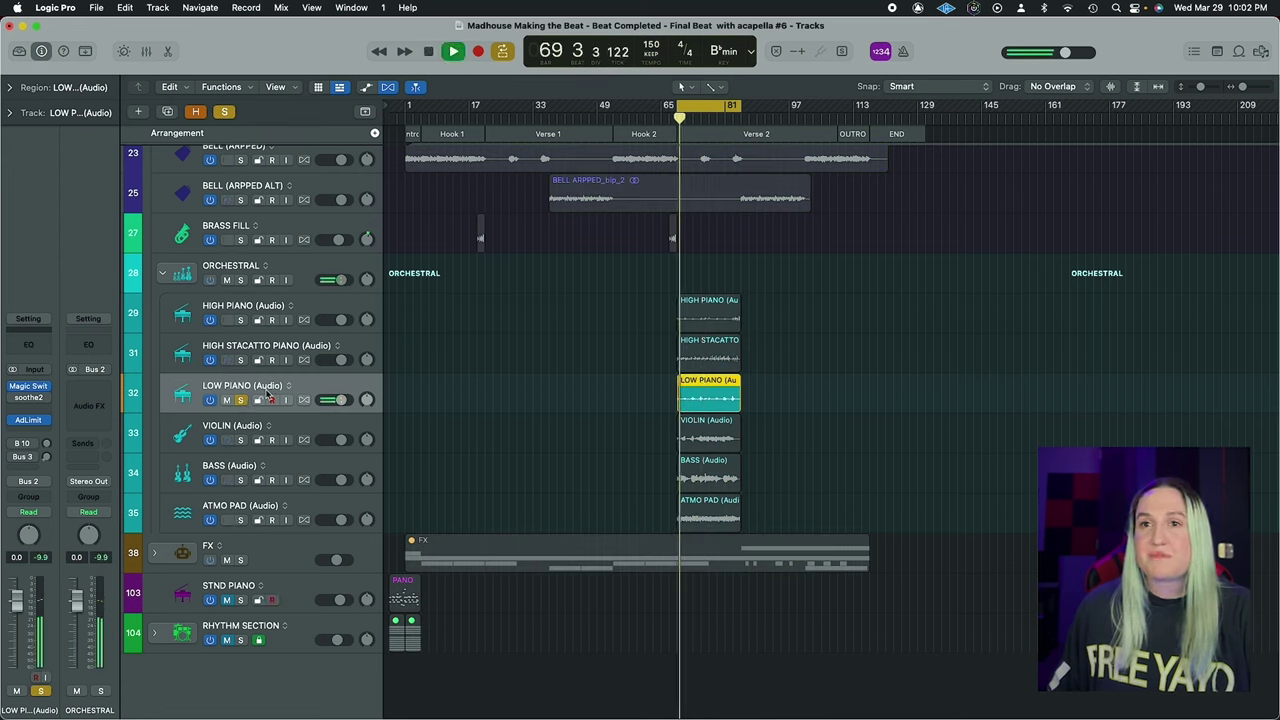
Unsolo LOW PIANO, audition VIOLIN soloed, then clear its solo and select the BASS track
key(s)
click(286, 426)
key(s)
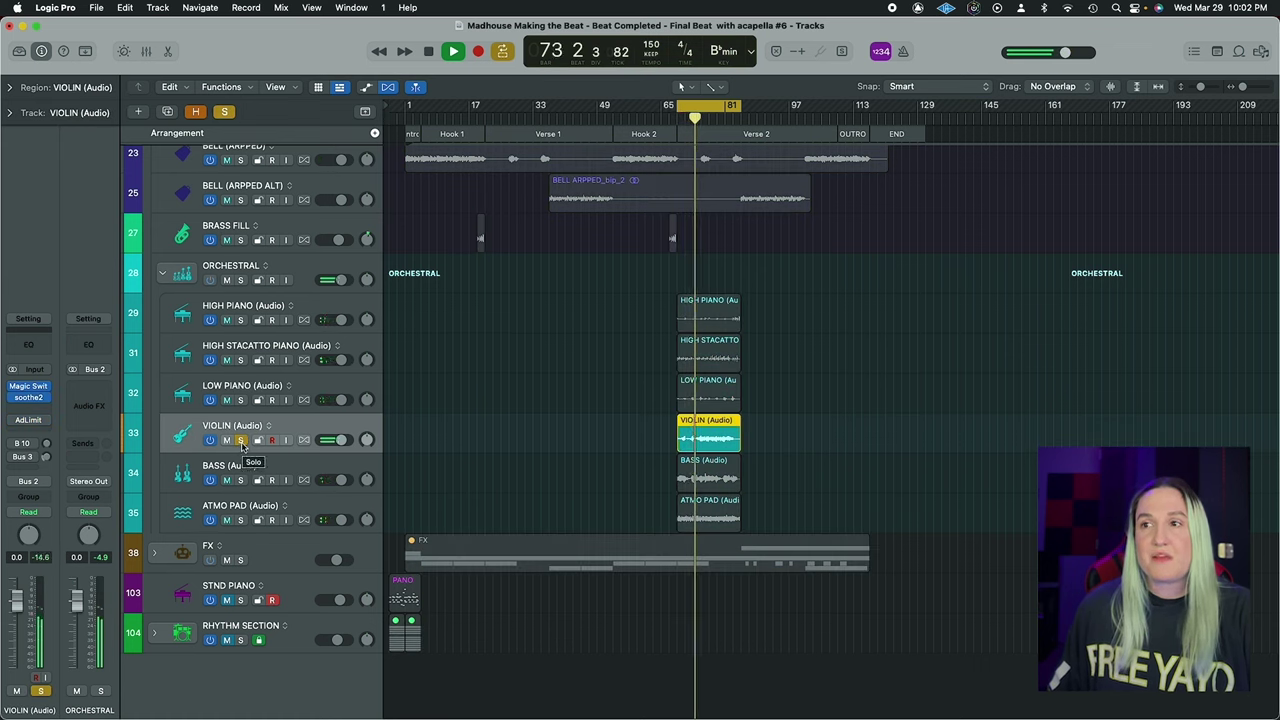
key(space)
click(240, 440)
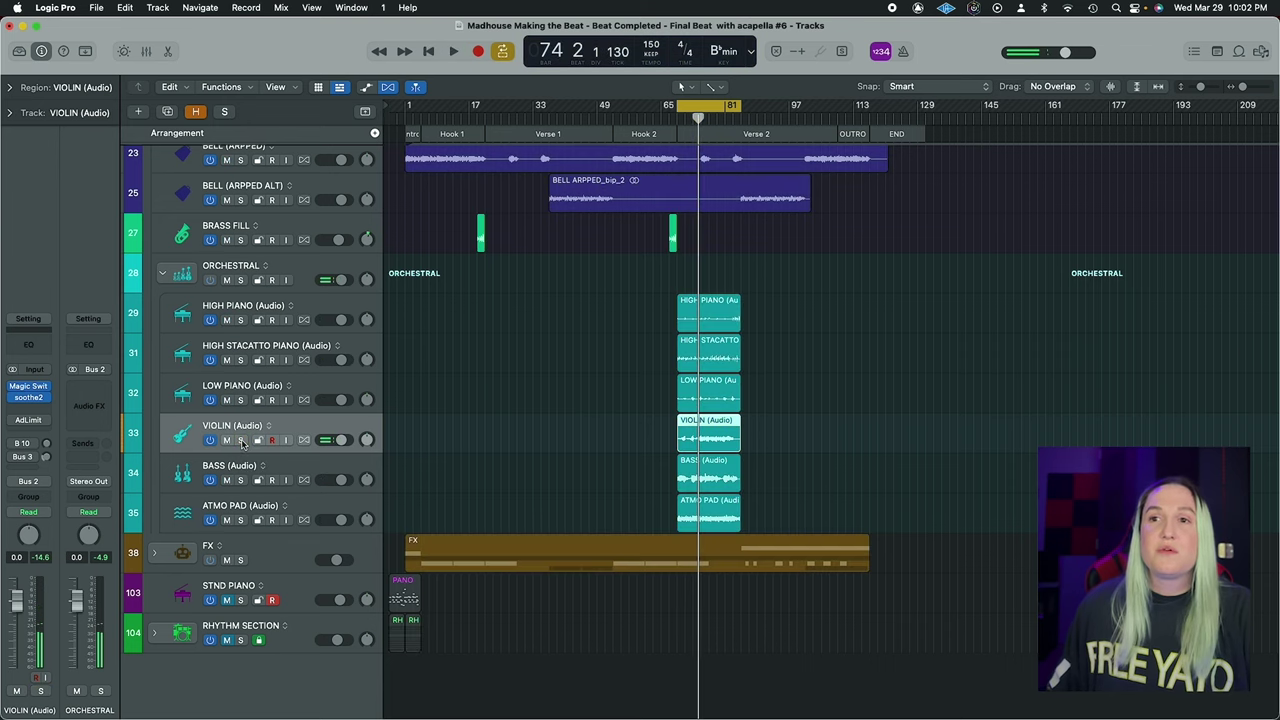
click(285, 463)
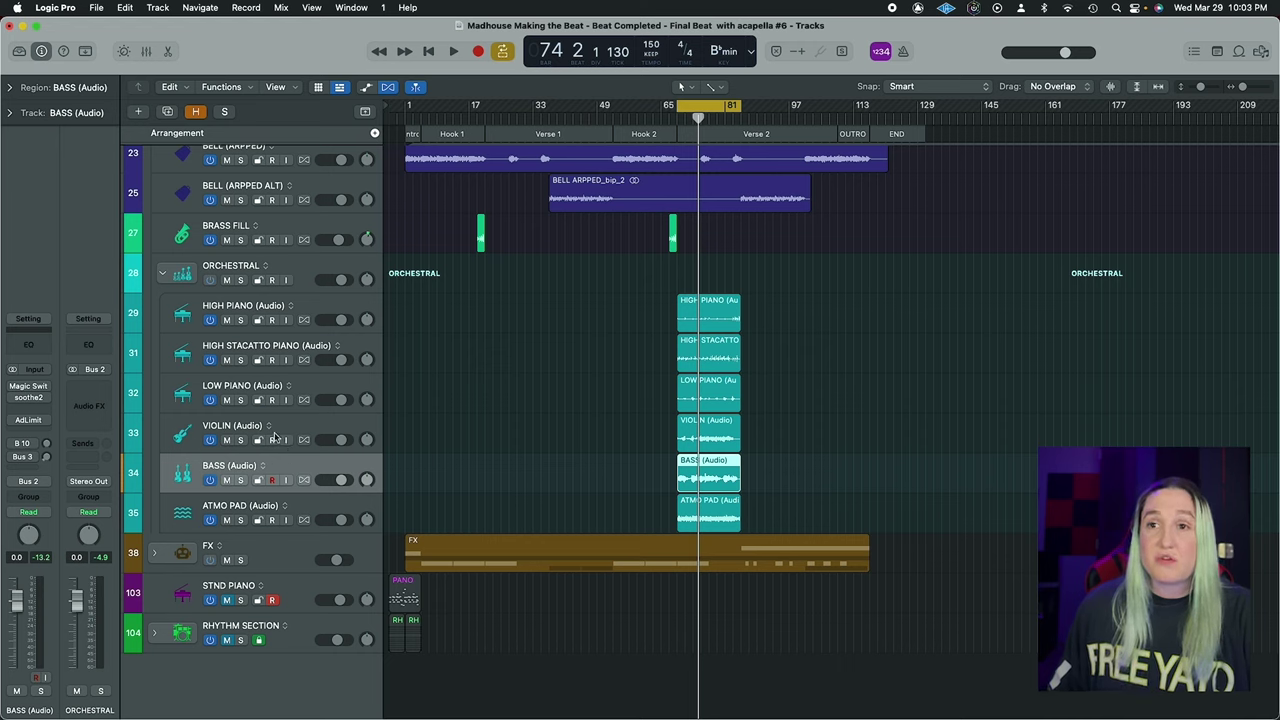
Solo BASS and play it on its own from bar 69
click(241, 481)
key(space)
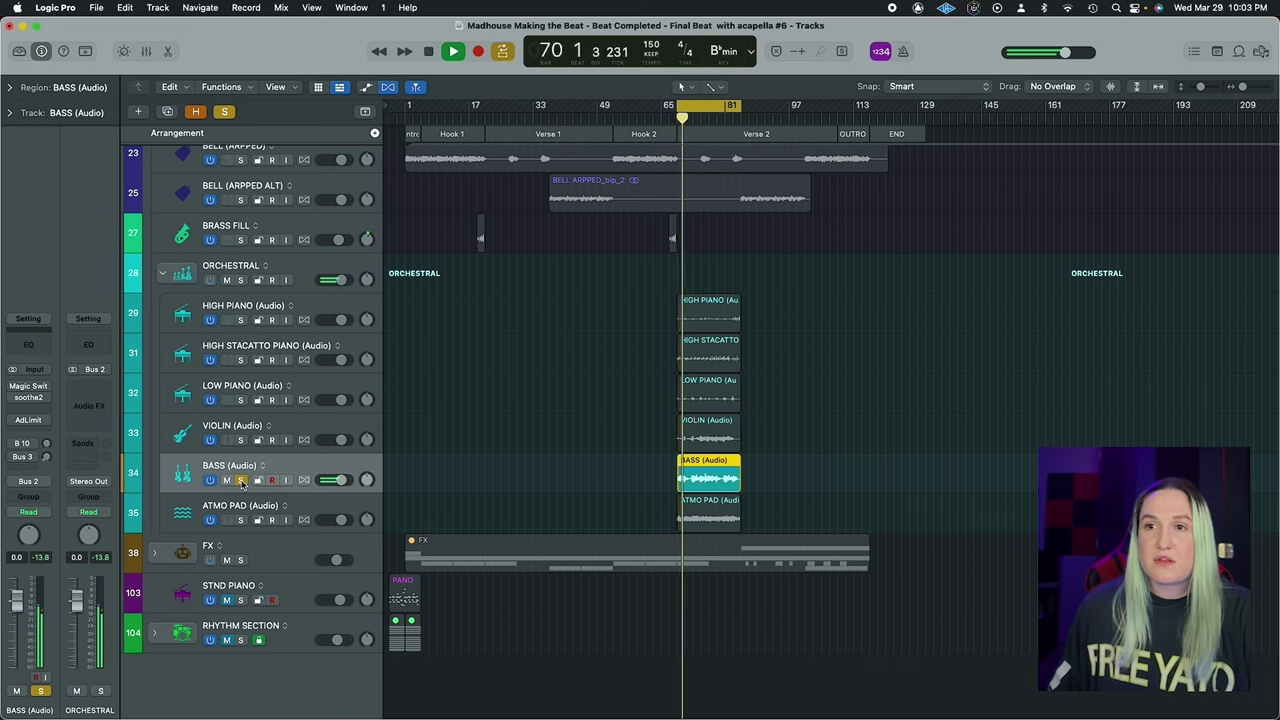
key(space)
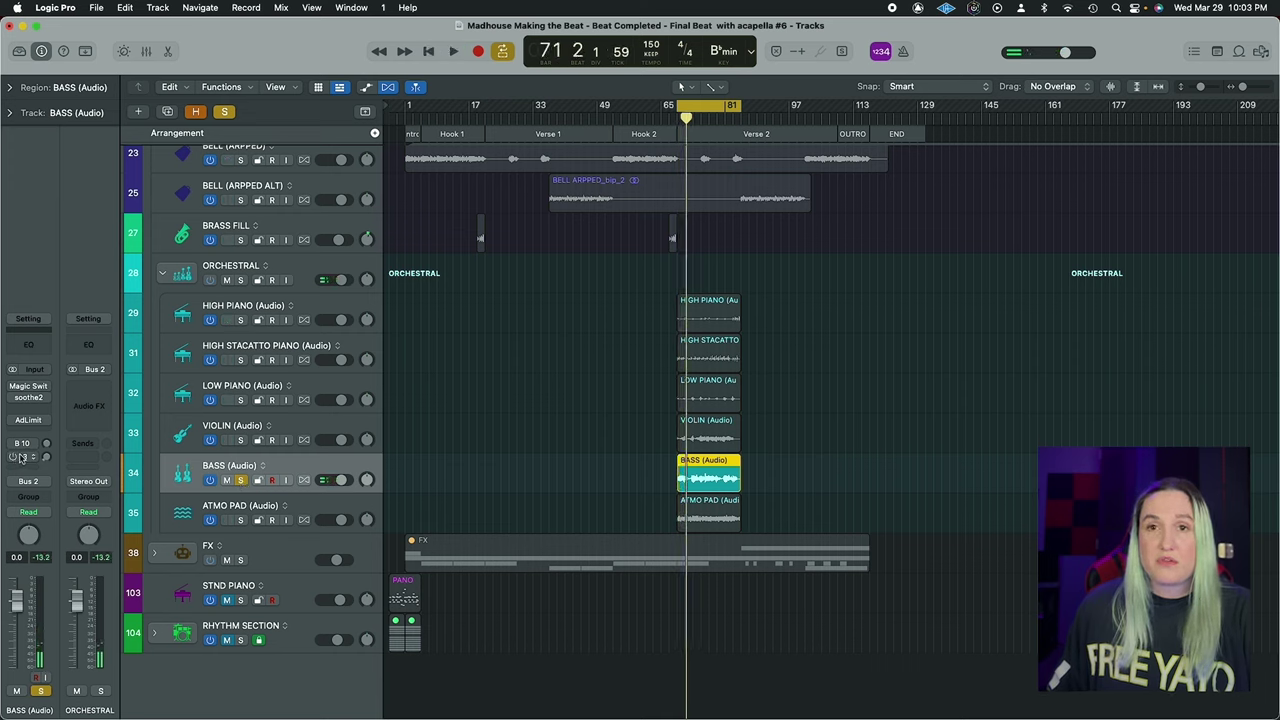
key(space)
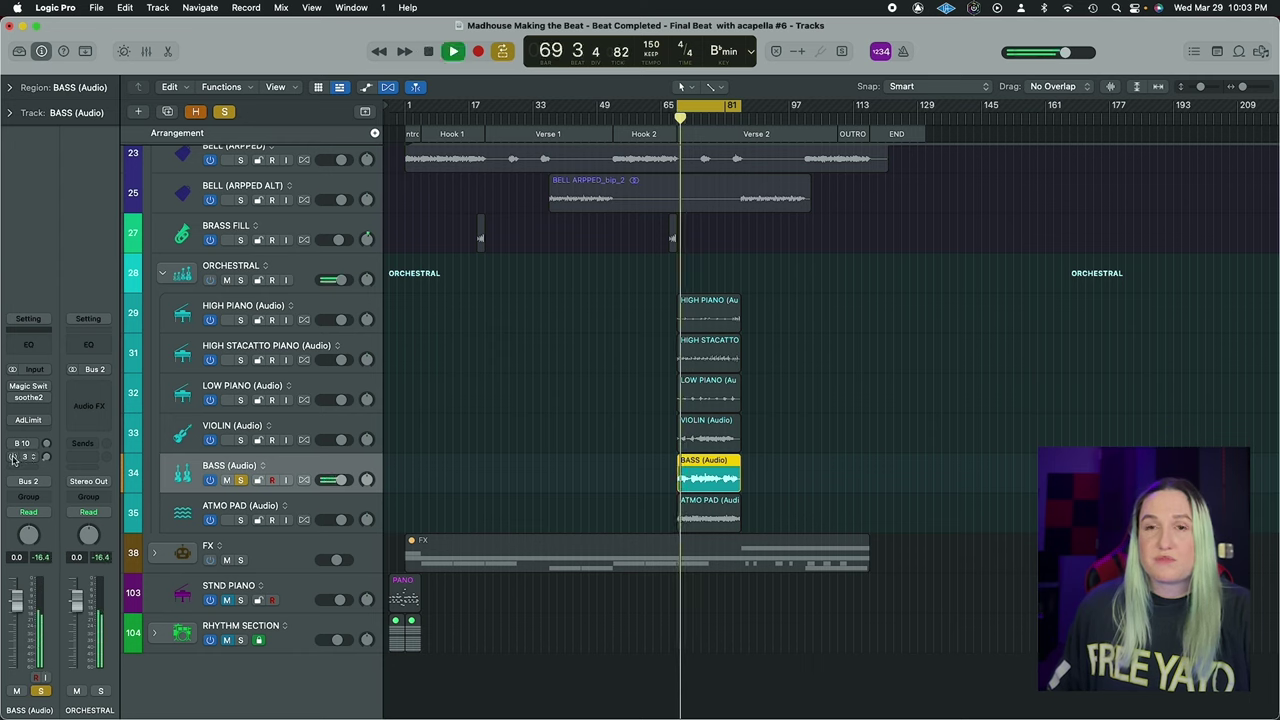
Inspect the BASS Bus 3 return plugins and the Bus 10 send's reverb return channel
click(14, 457)
click(46, 437)
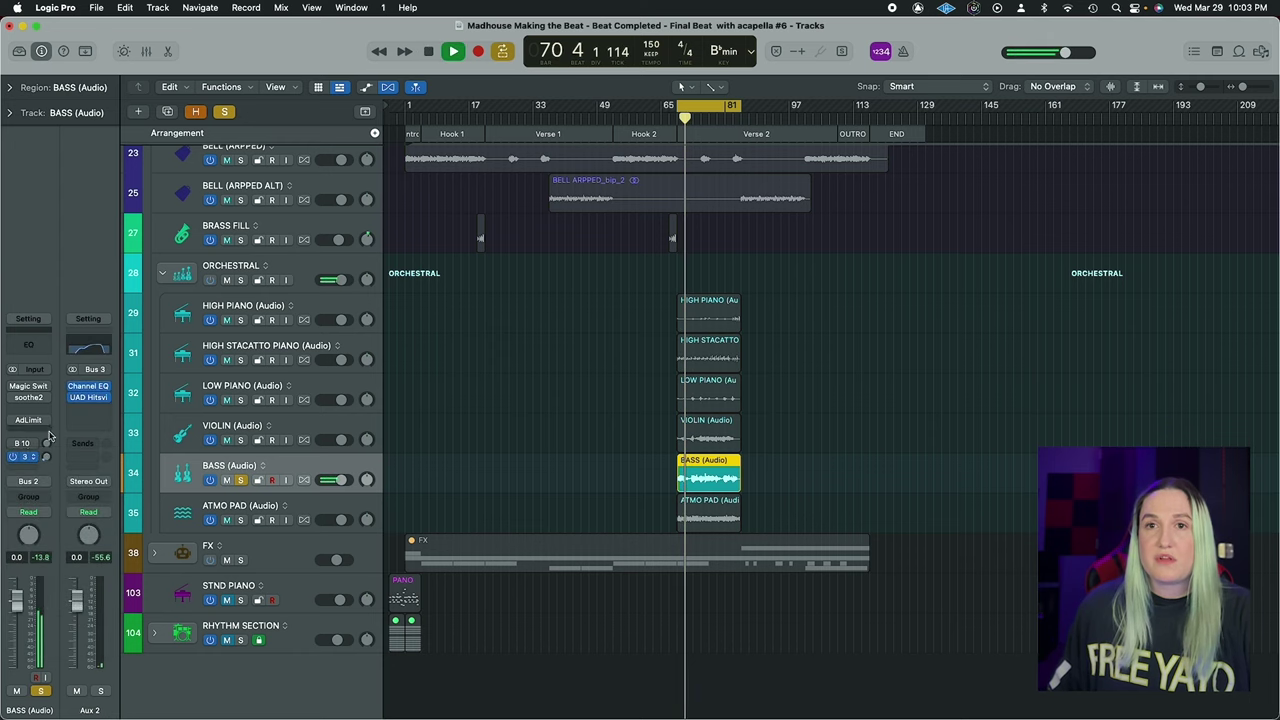
click(22, 446)
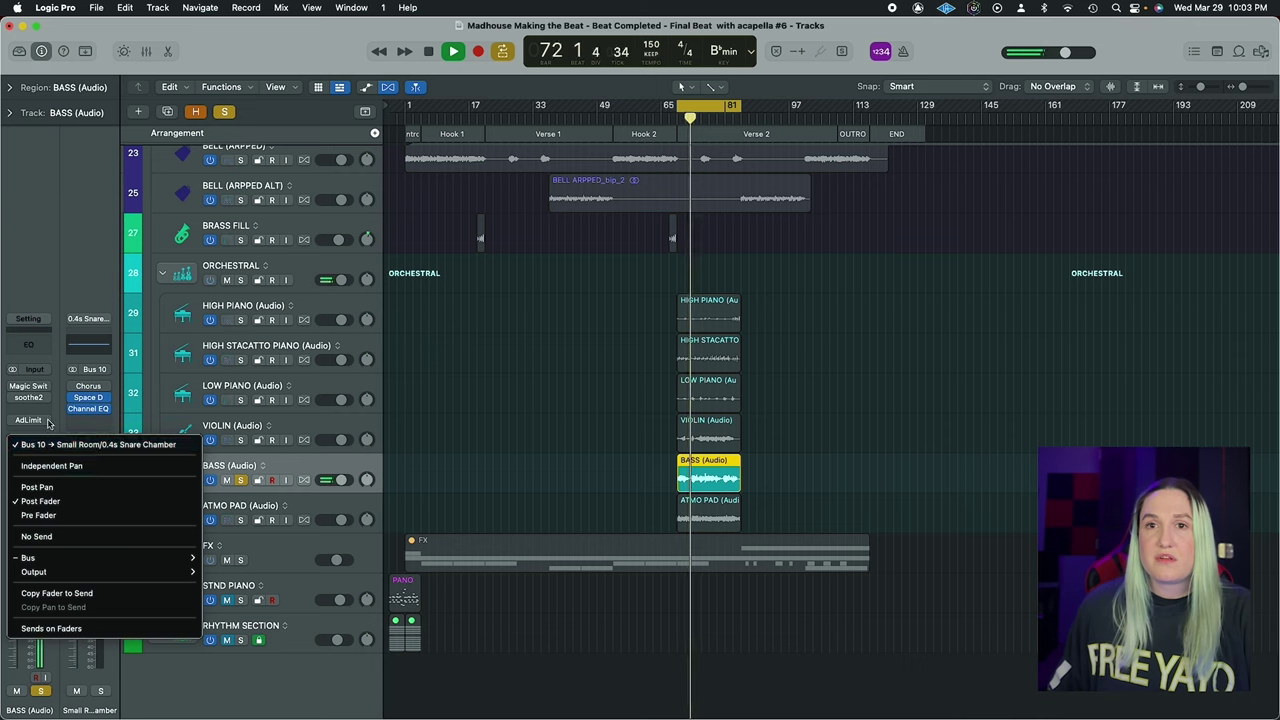
click(20, 449)
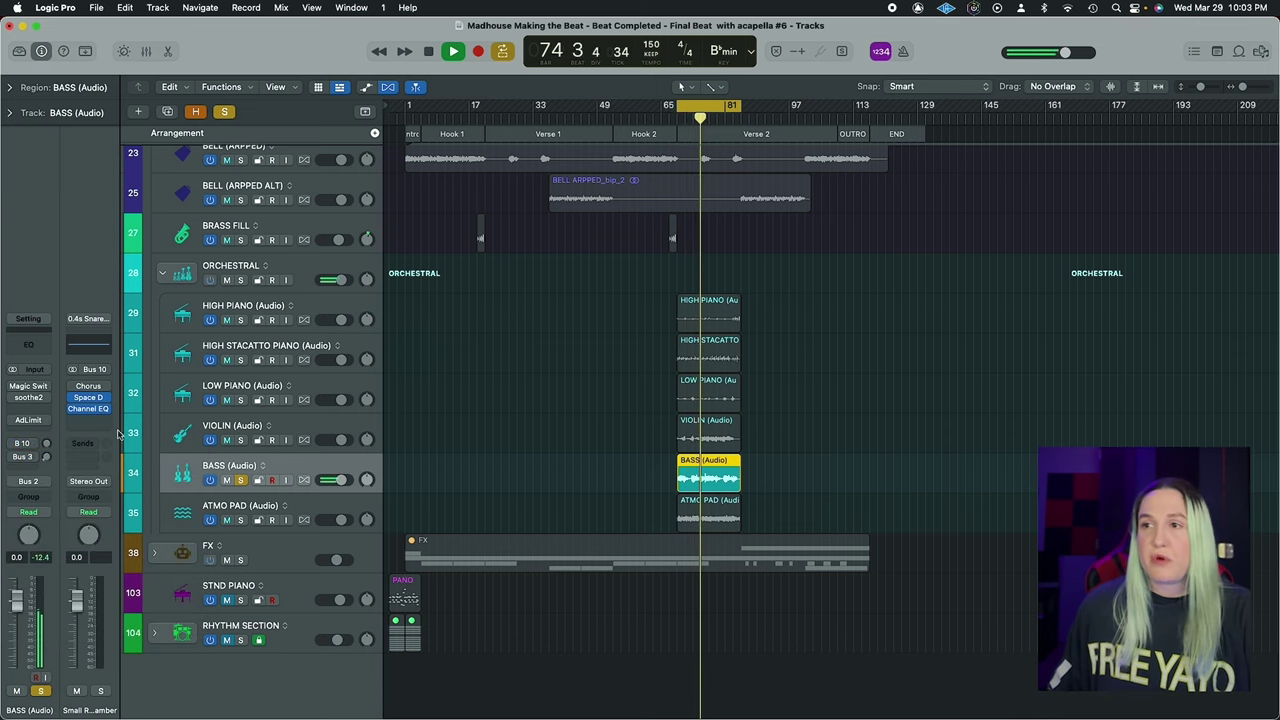
Unsolo BASS, audition ATMO PAD soloed from bar 69, then clear its solo
click(240, 480)
key(space)
click(240, 520)
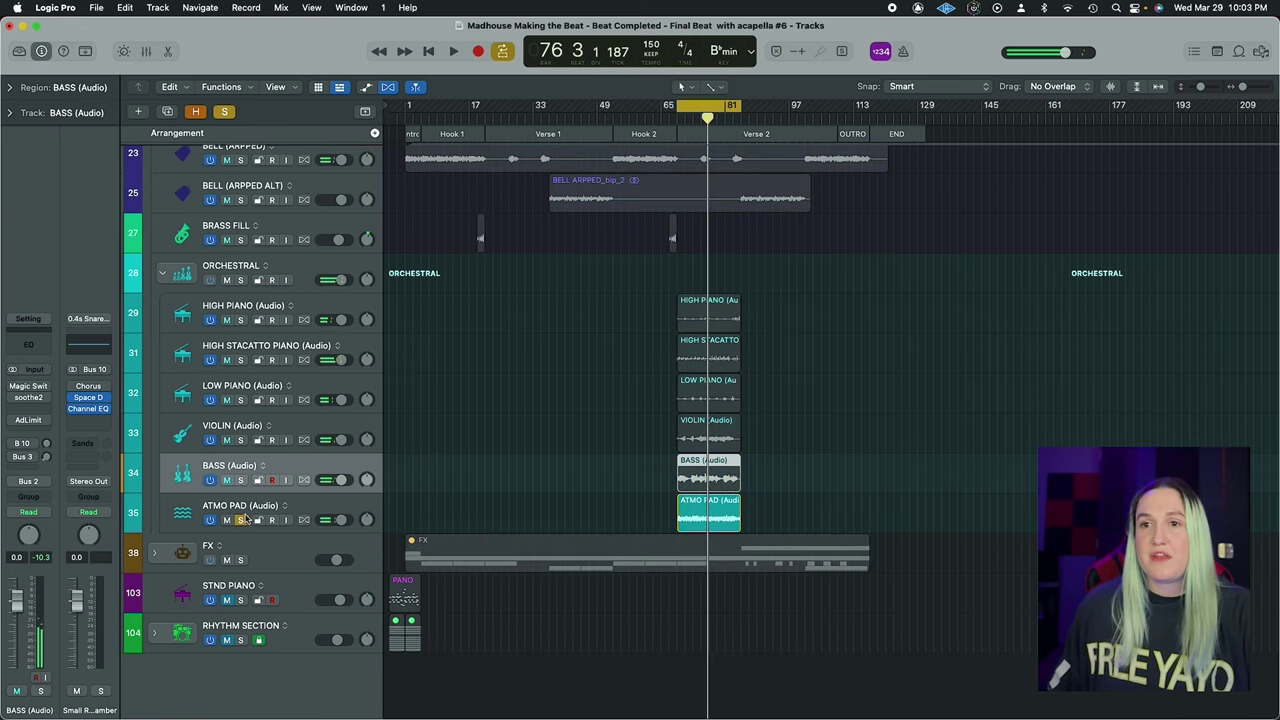
key(space)
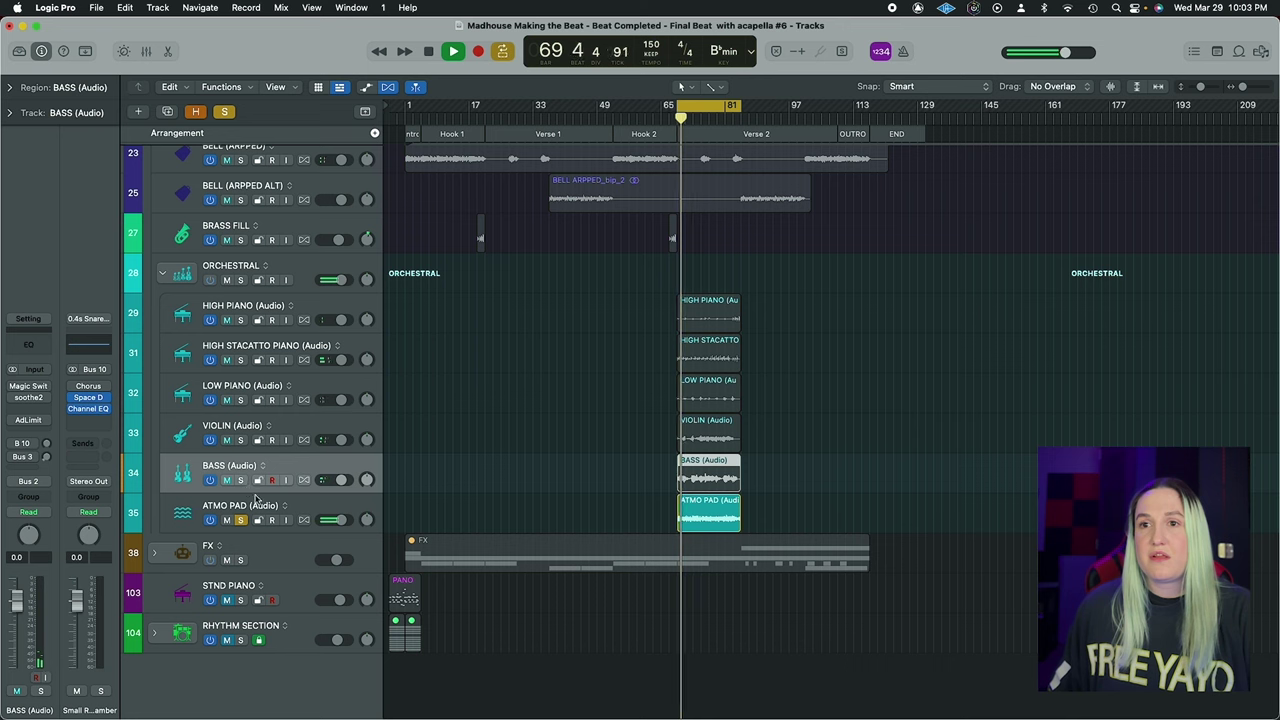
click(256, 499)
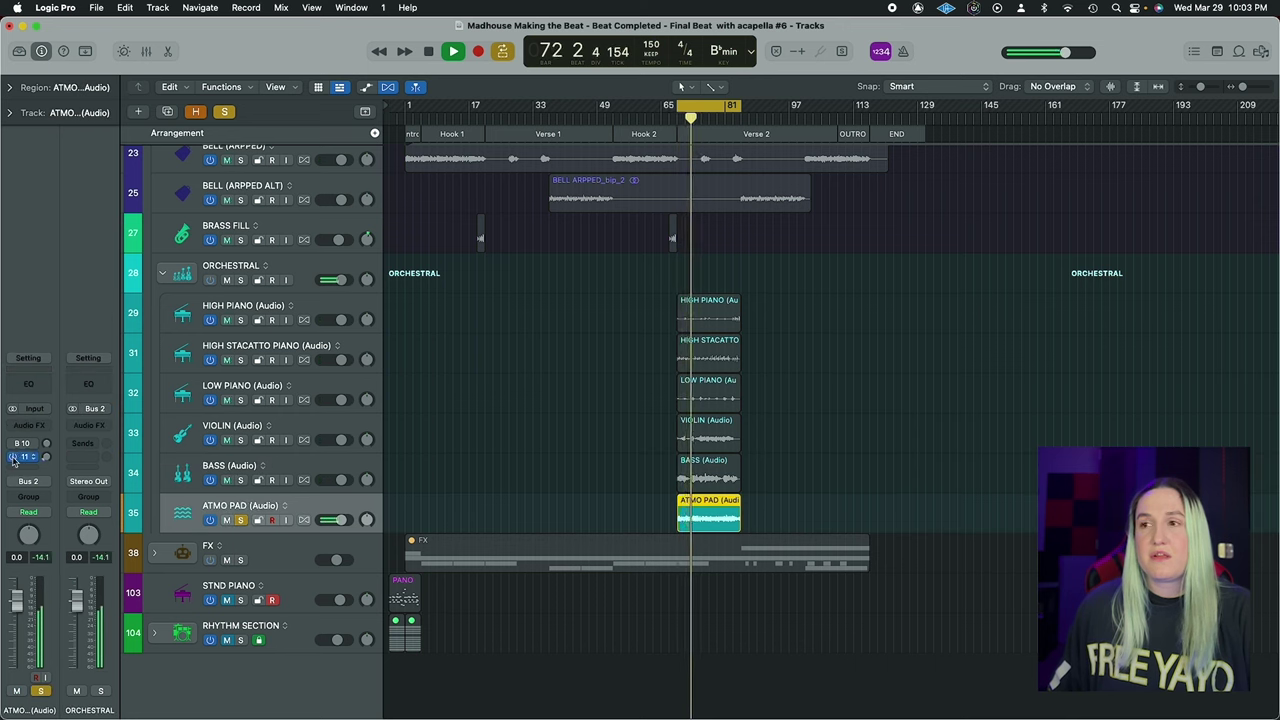
click(241, 520)
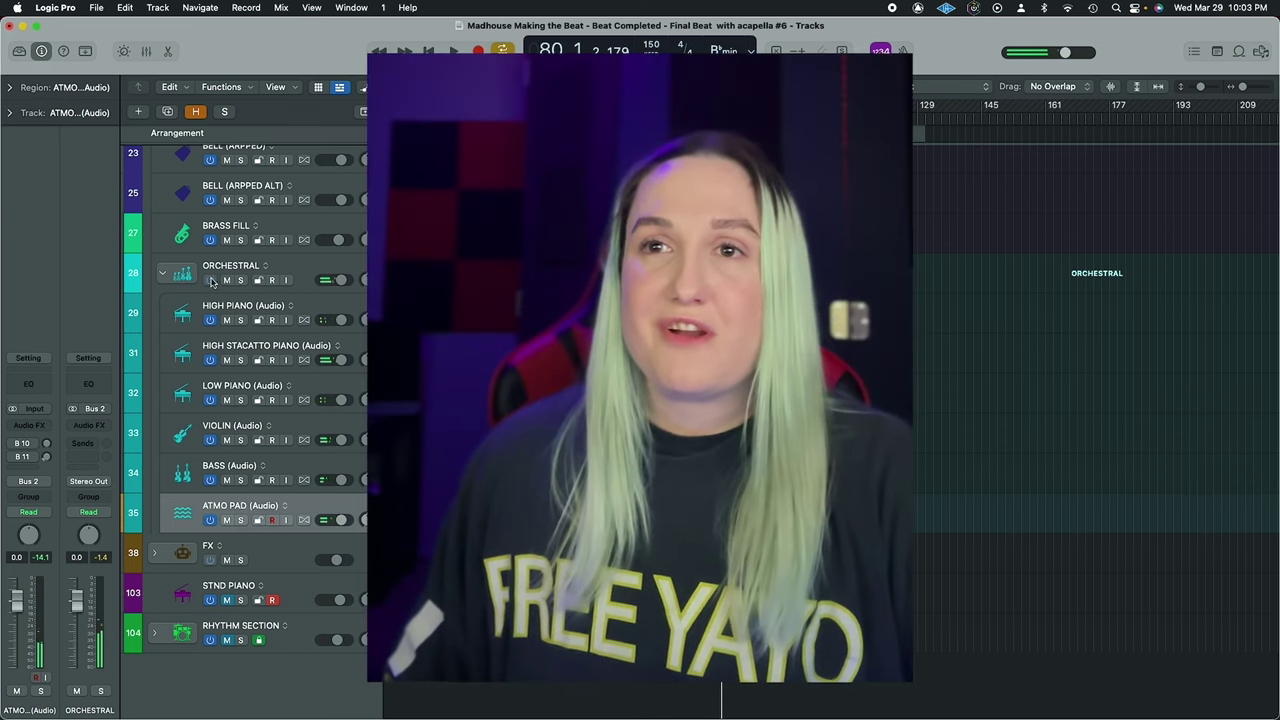
Collapse the ORCHESTRAL and LEADS folder stacks, leaving six top-level tracks
click(162, 272)
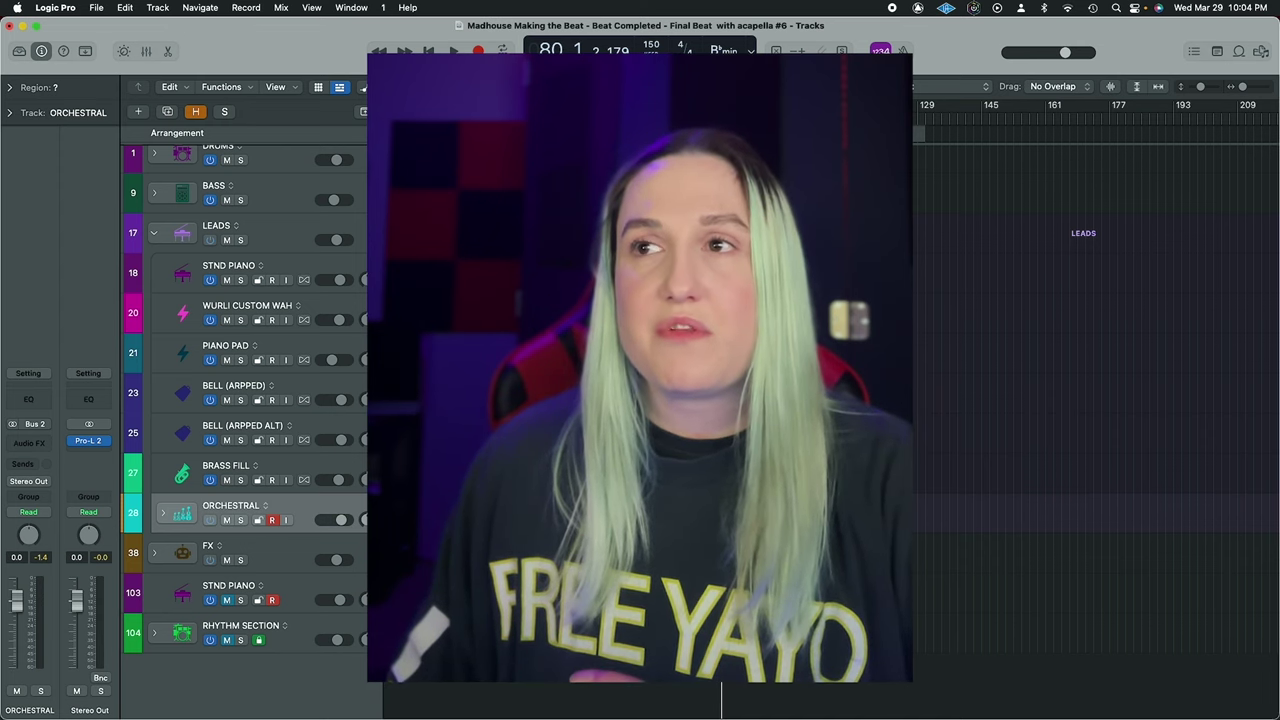
scroll(640, 400, up, 1)
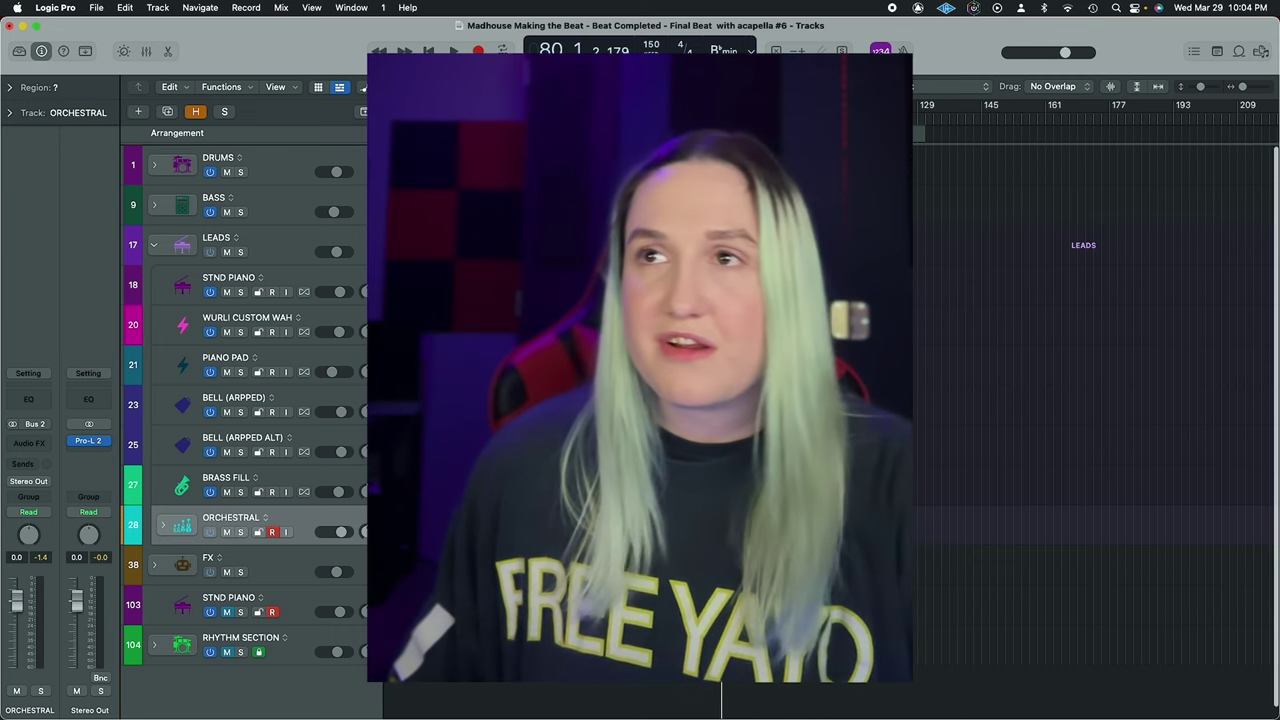
scroll(640, 400, down, 1)
scroll(357, 398, up, 1)
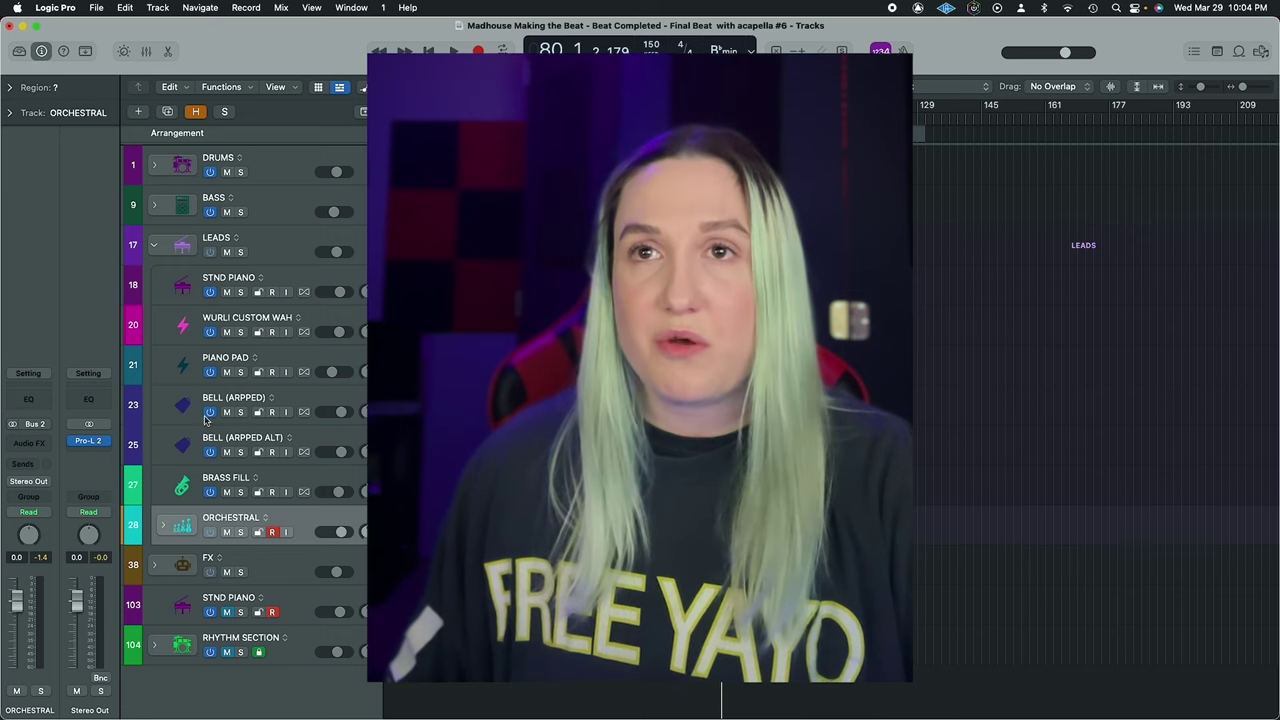
click(154, 245)
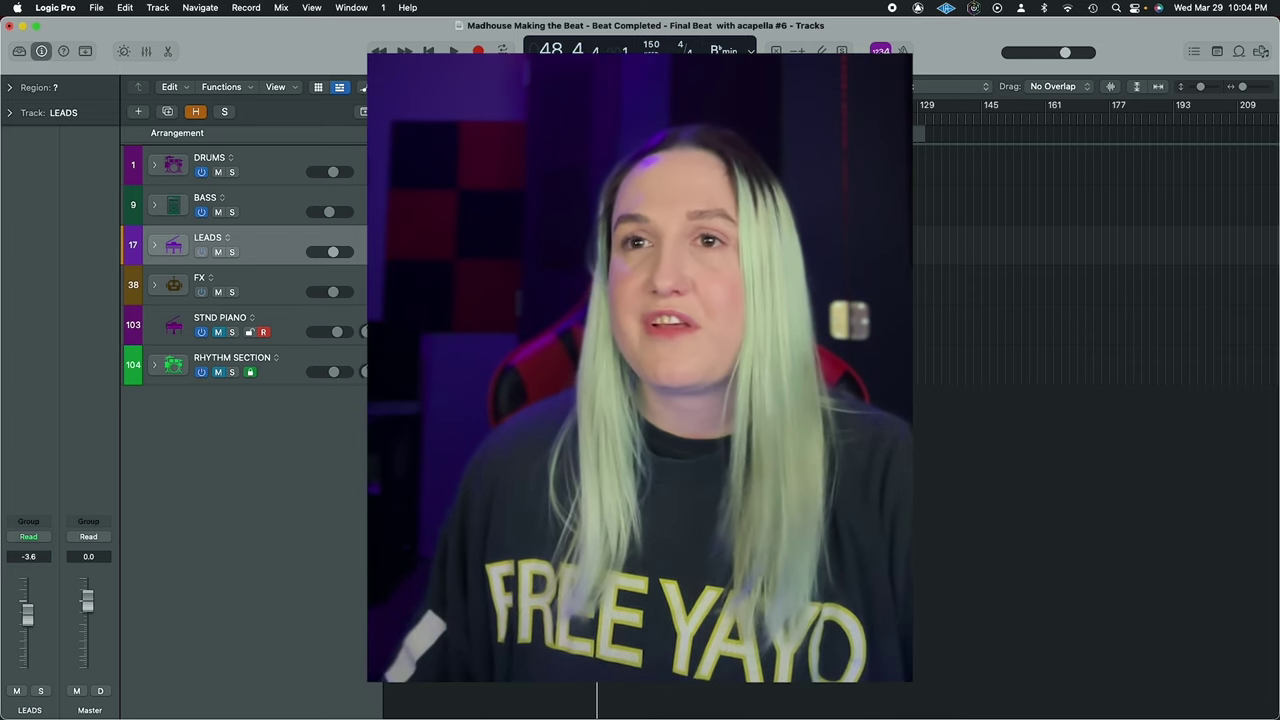
Play the full six-track beat through the arrangement into Hook 2
key(space)
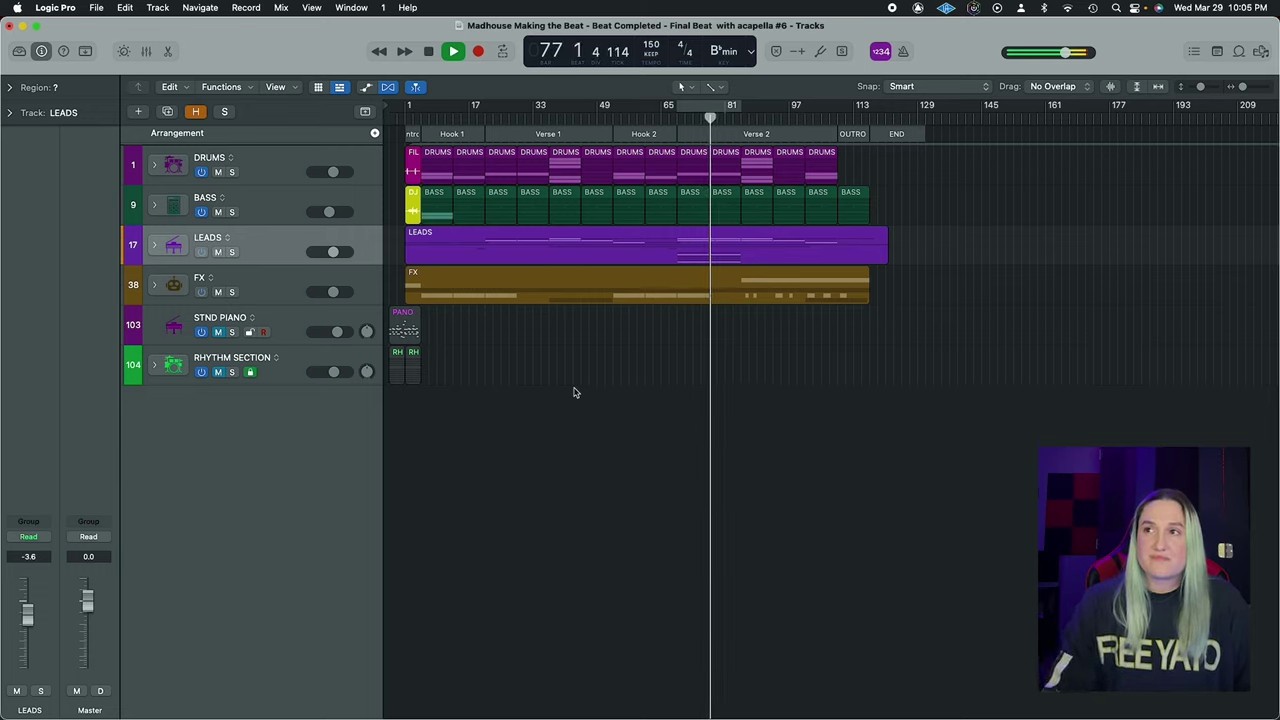
Stop the full-beat playback at bar 77 in Hook 2
key(space)
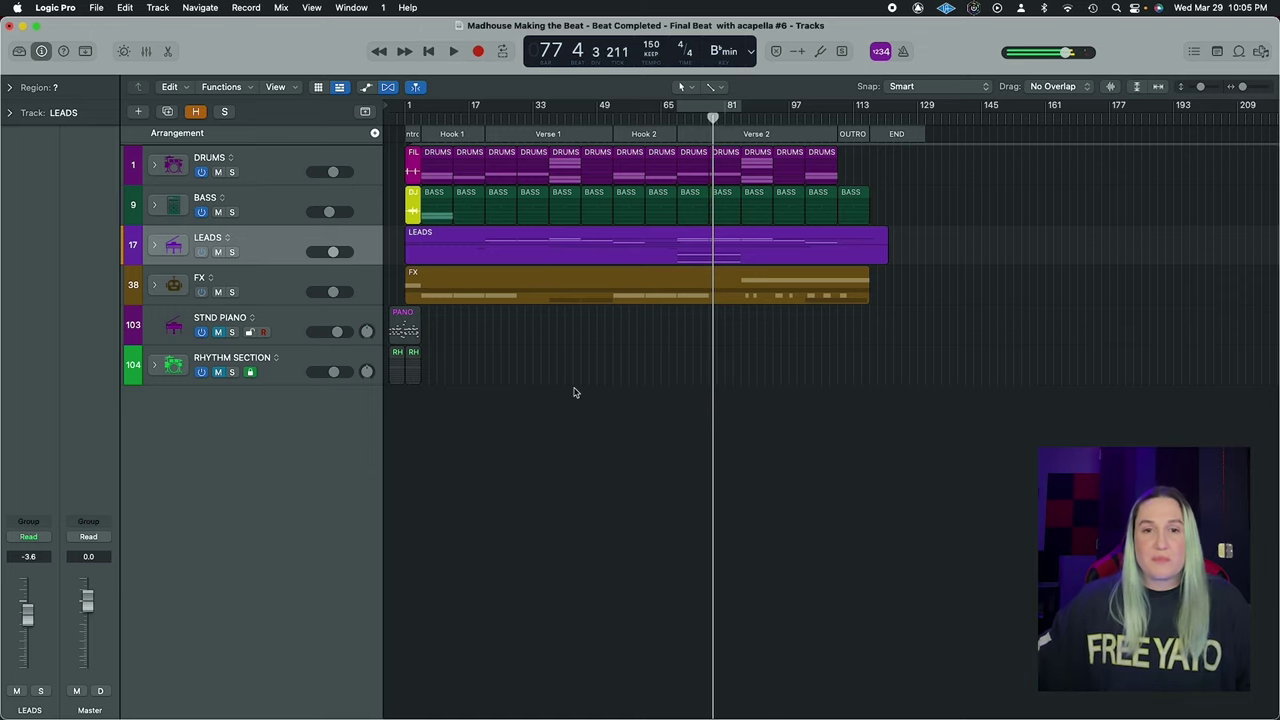